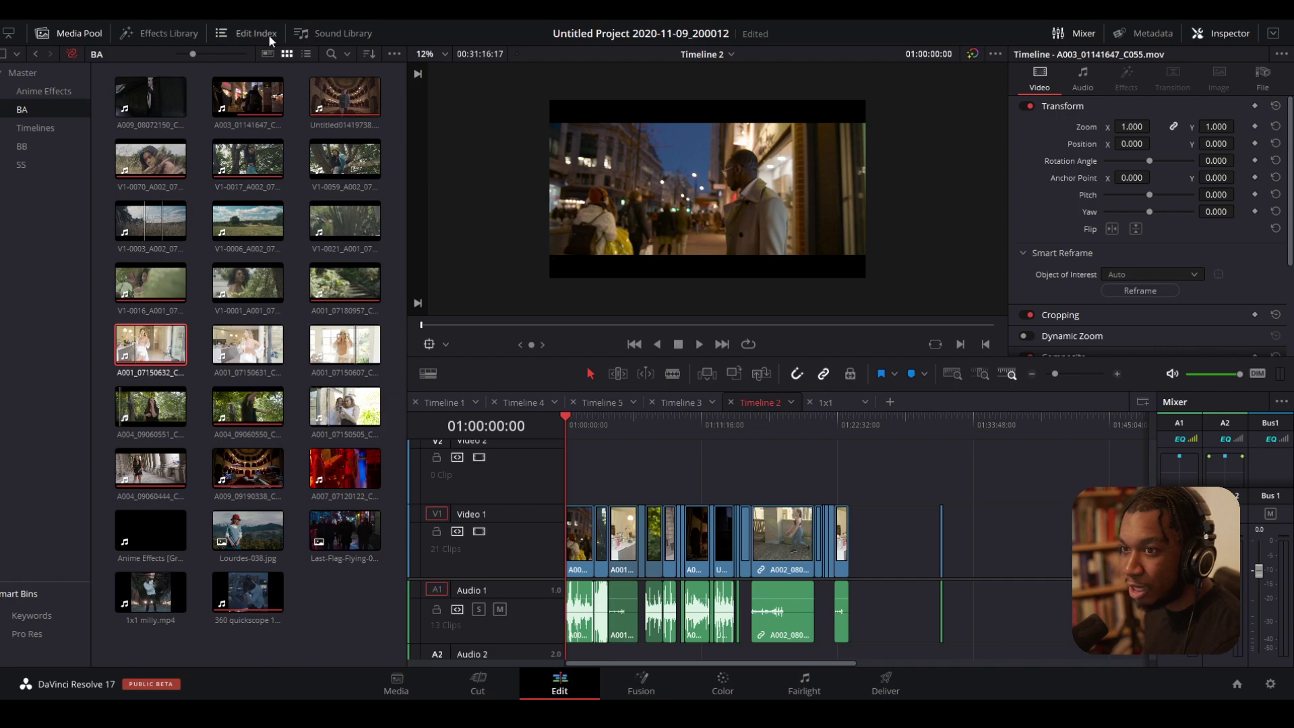
Run Fast Review on Timeline 2 from the Edit and Color pages, ending on the Edit page at 01:05:27:00.
{"action": "left_click", "coordinate": [286, 18]}
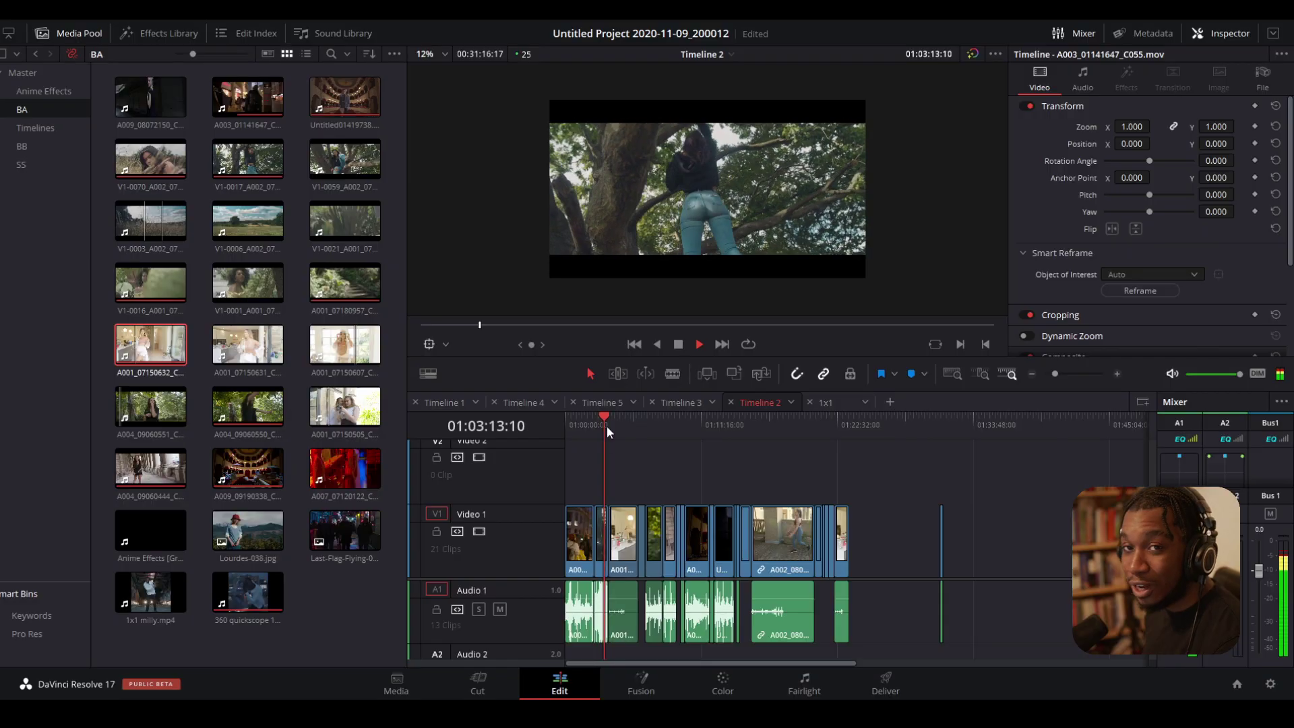
{"action": "key", "text": "space"}
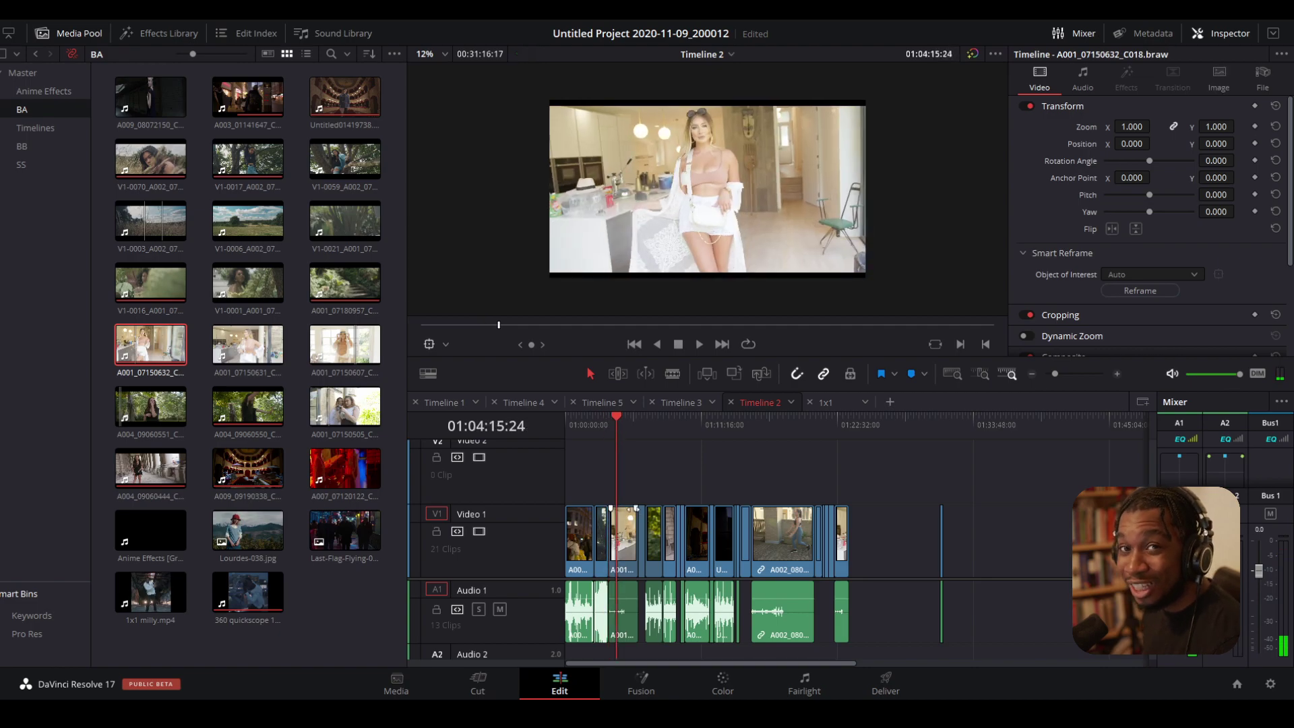
{"action": "left_click", "coordinate": [723, 682]}
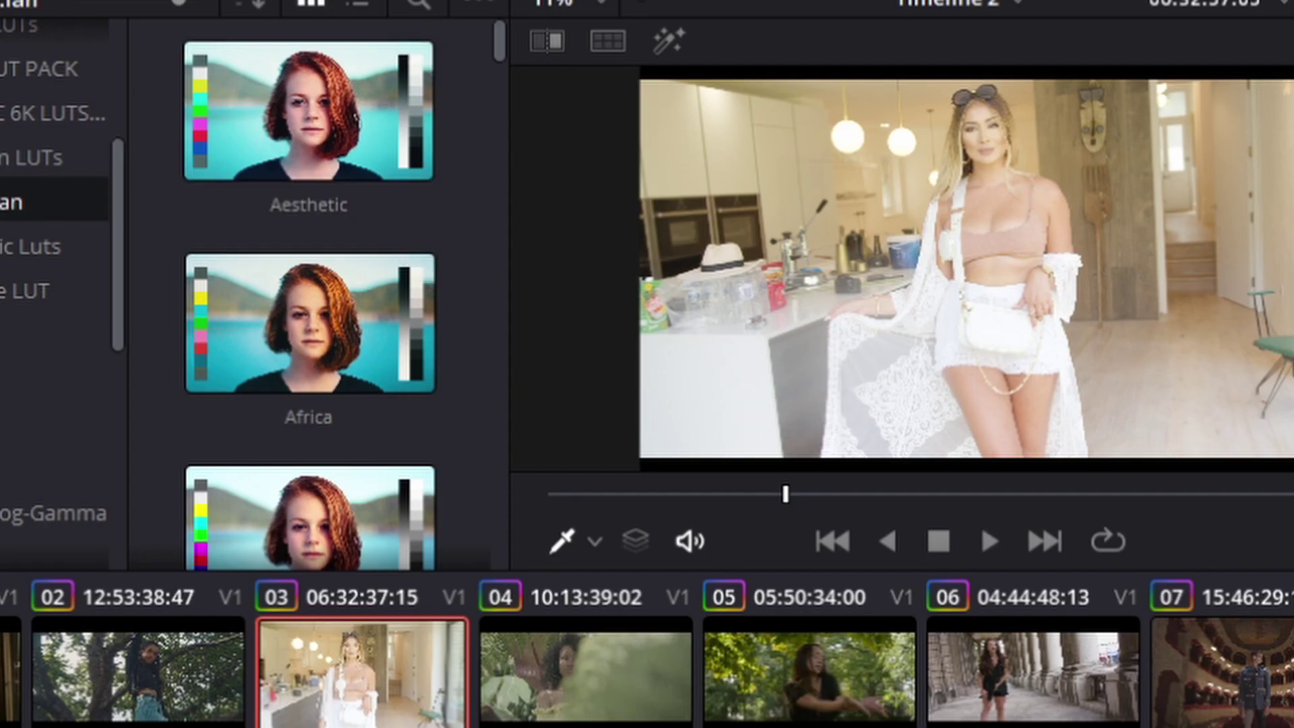
{"action": "left_click", "coordinate": [512, 1]}
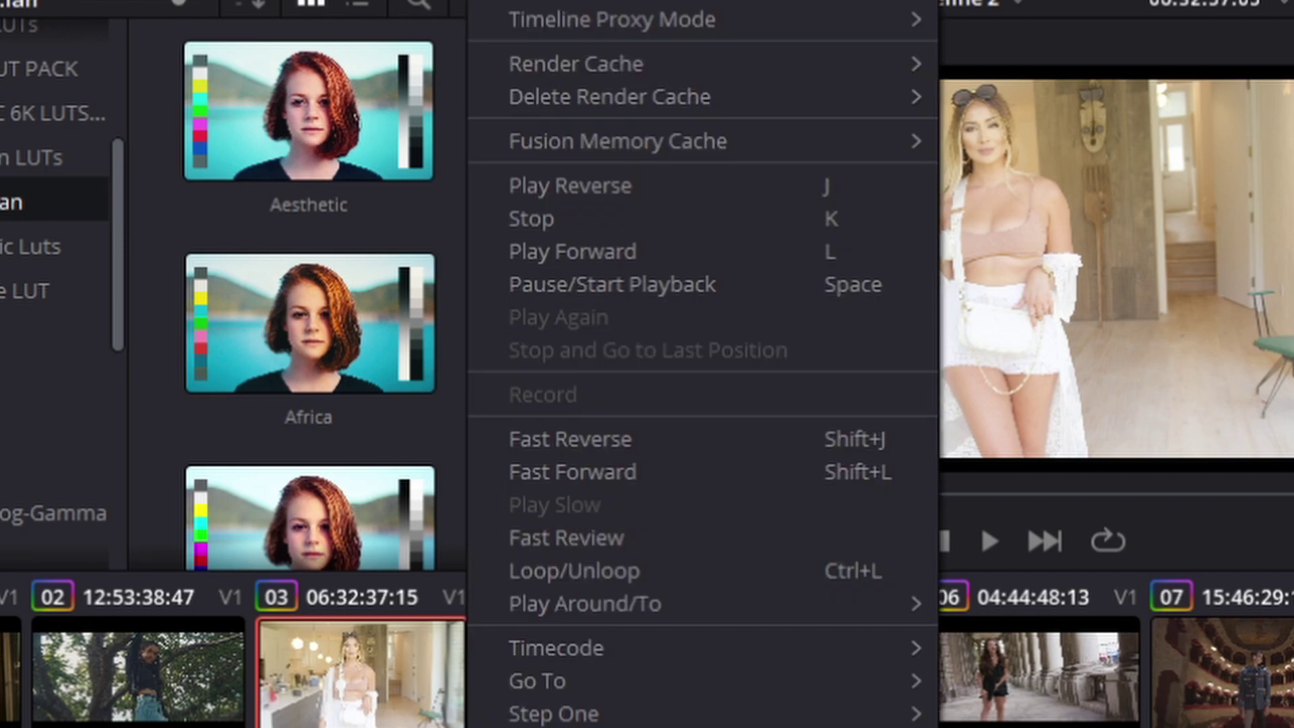
{"action": "left_click", "coordinate": [661, 536]}
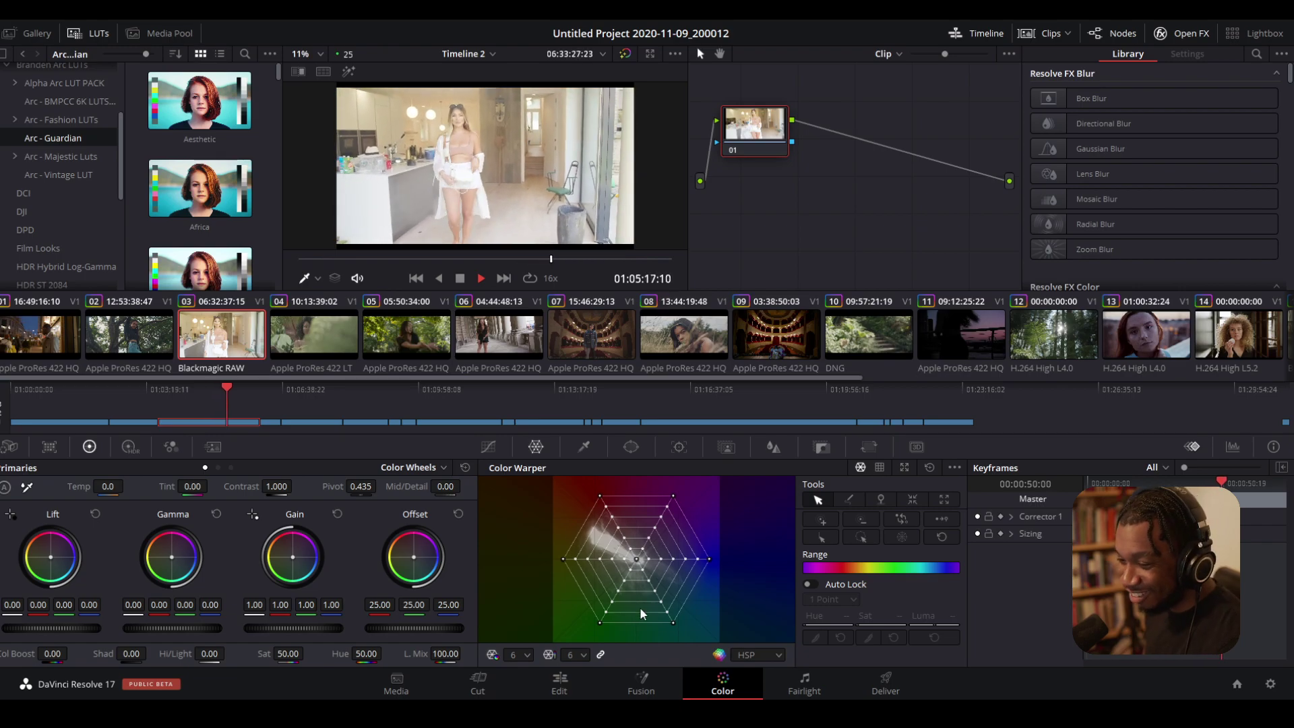
{"action": "key", "text": "shift+4"}
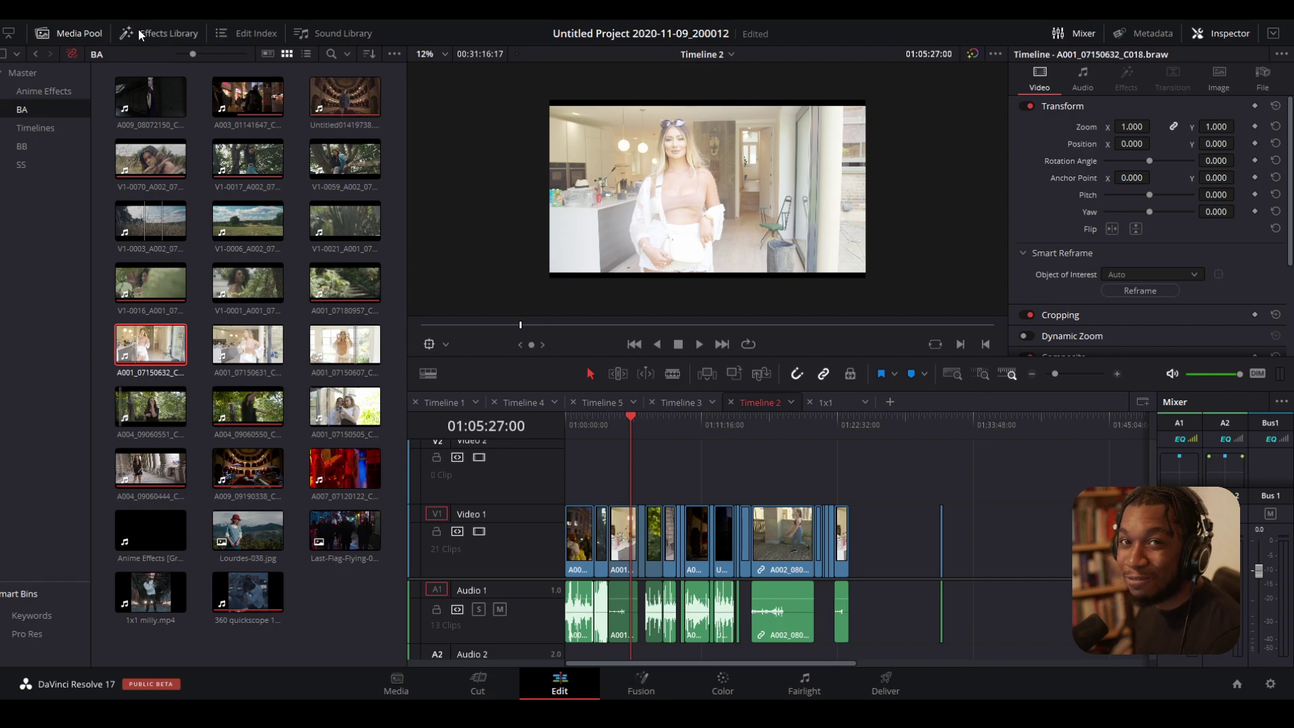
Preview Resolve FX in the Effects Library, then browse Fusion Titles like Center Reveal and Scale Up.
{"action": "left_click", "coordinate": [67, 31]}
{"action": "left_click", "coordinate": [126, 33]}
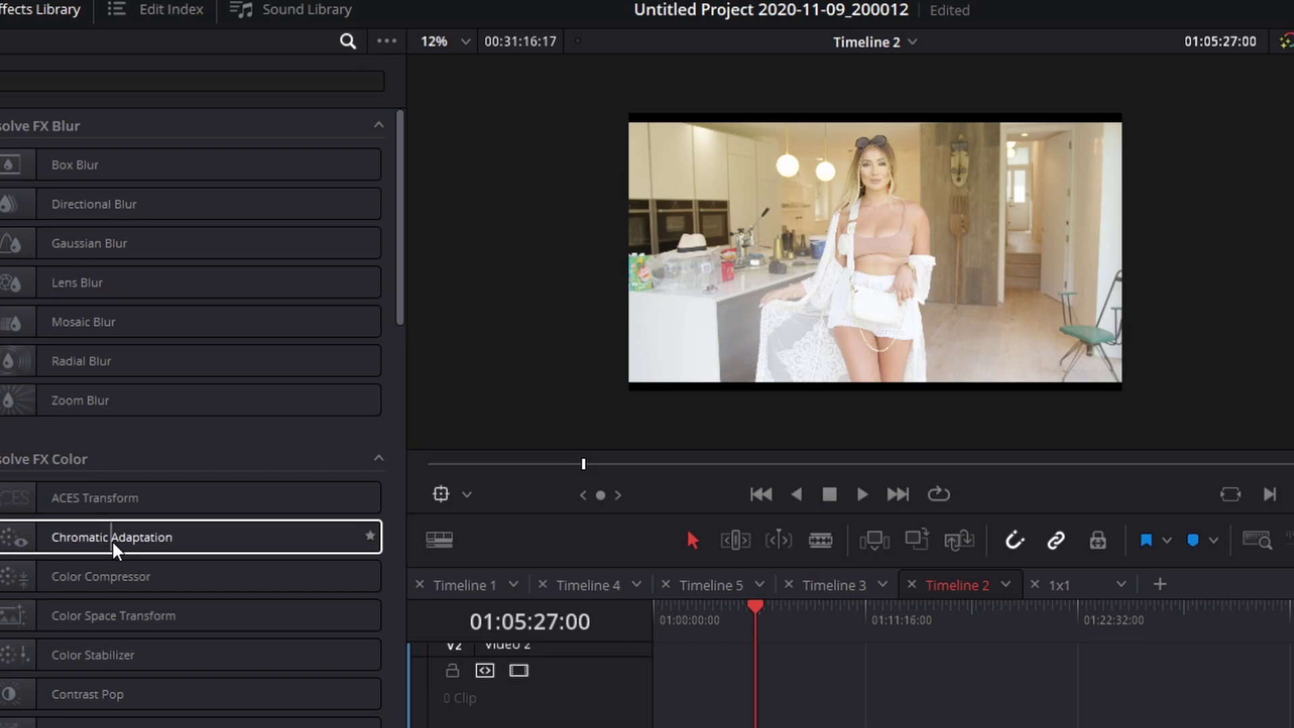
{"action": "scroll", "coordinate": [123, 665], "scroll_direction": "down", "scroll_amount": 6}
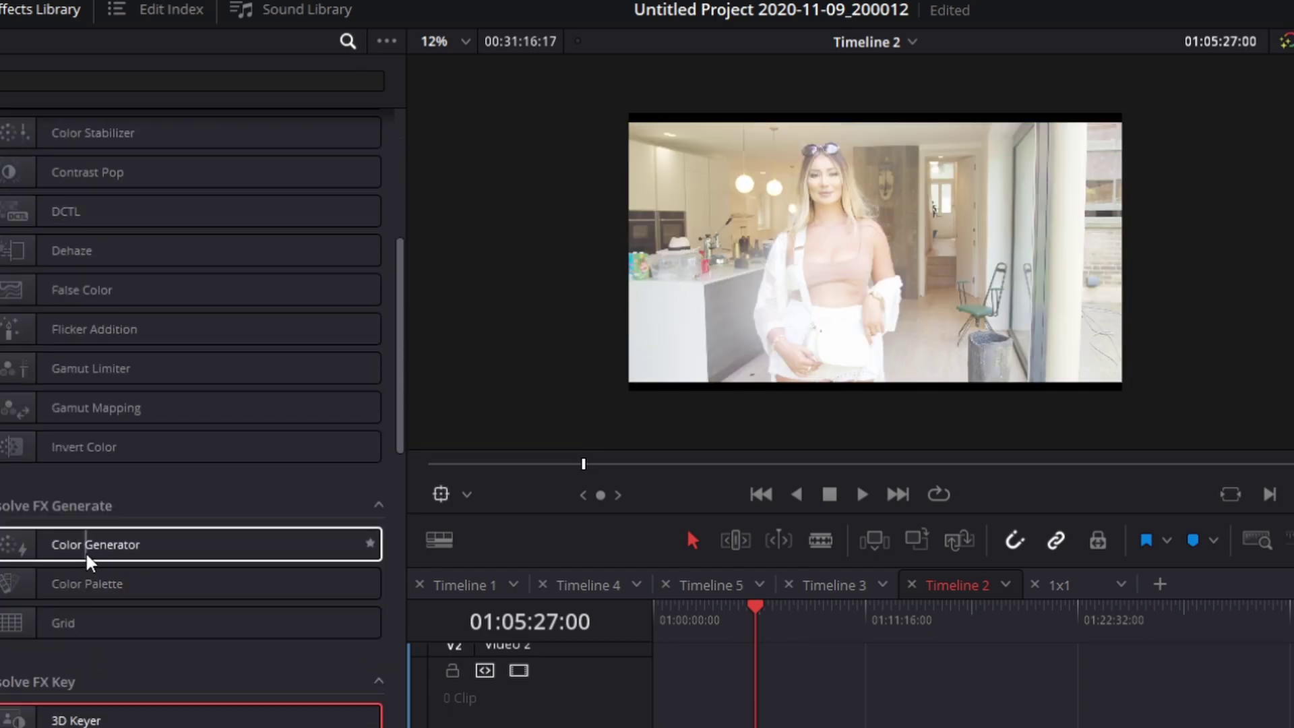
{"action": "scroll", "coordinate": [160, 556], "scroll_direction": "up", "scroll_amount": 6}
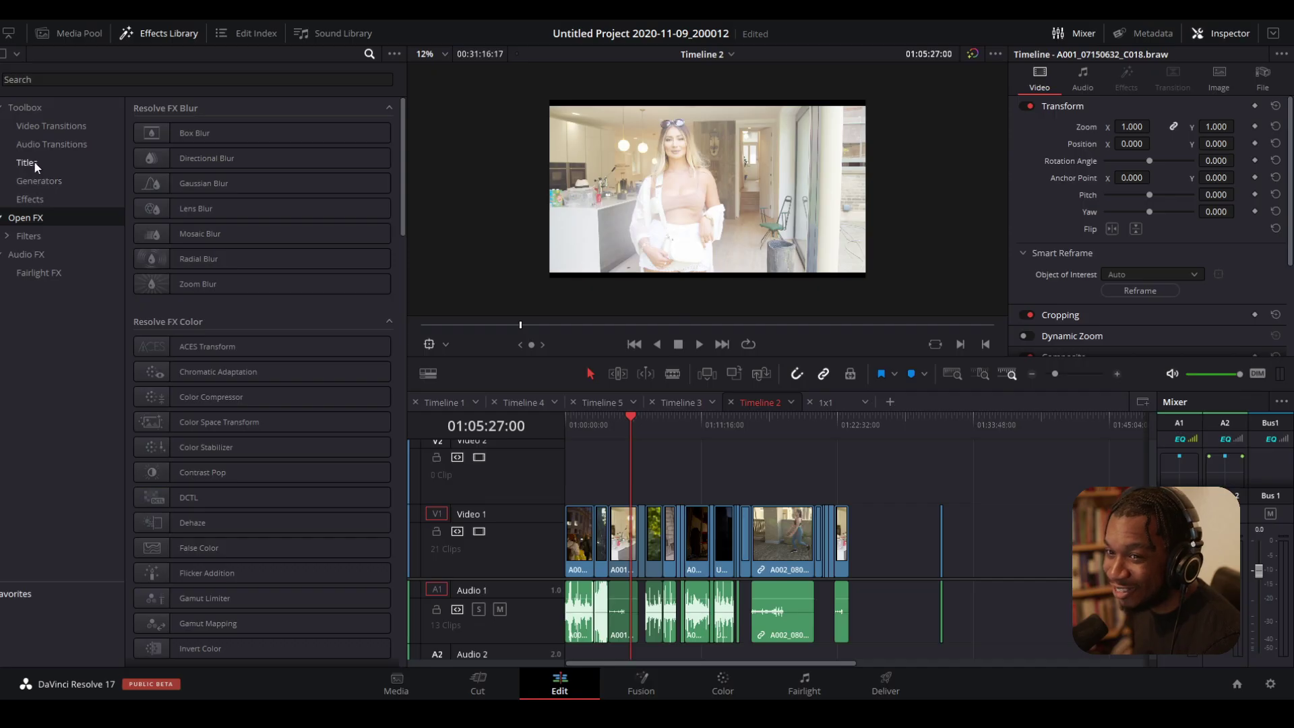
{"action": "left_click", "coordinate": [34, 160]}
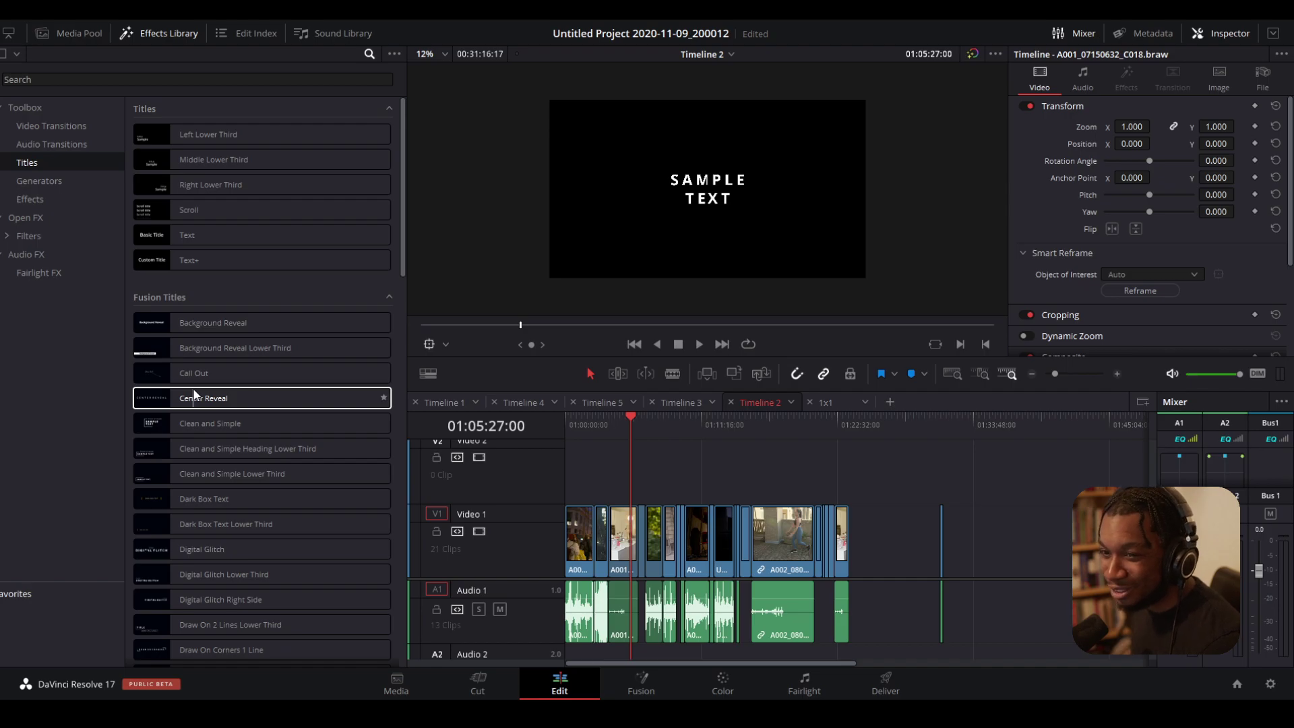
{"action": "scroll", "coordinate": [193, 388], "scroll_direction": "down", "scroll_amount": 5}
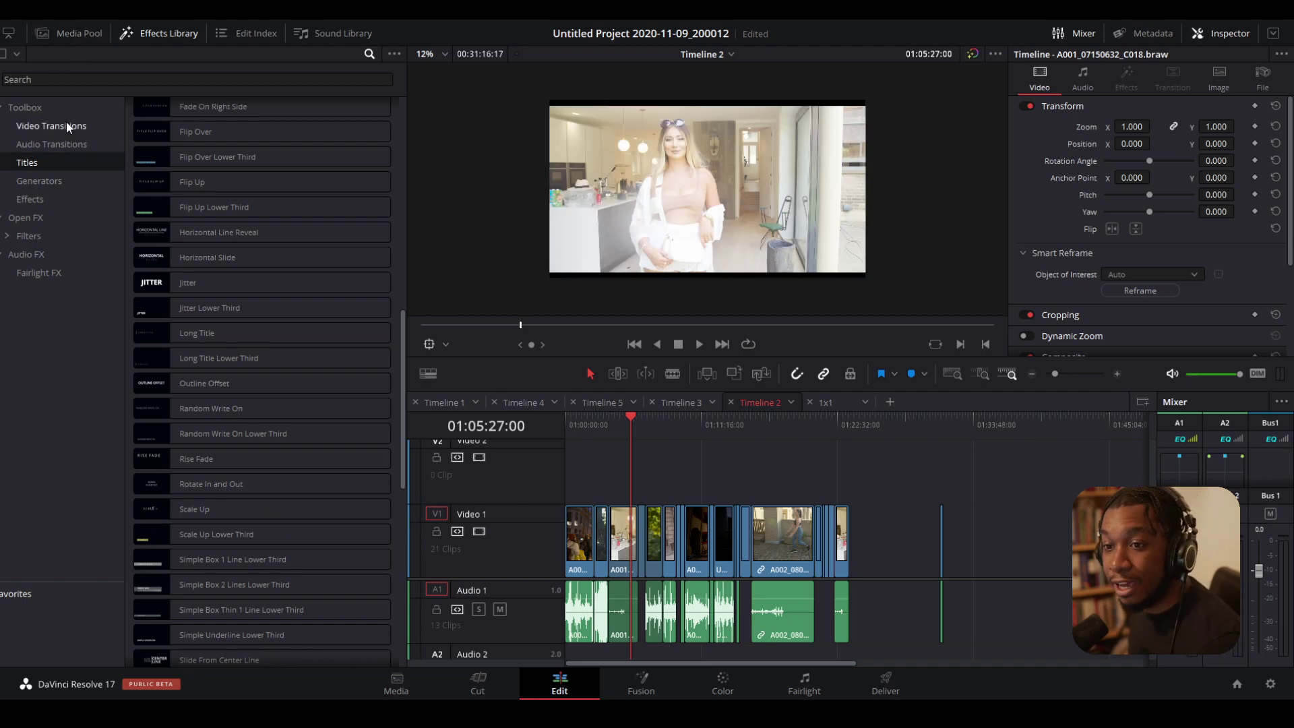
Search Open FX for 'noise' and drop Noise Reduction onto the first V1 clip.
{"action": "left_click", "coordinate": [26, 218]}
{"action": "left_click", "coordinate": [85, 79]}
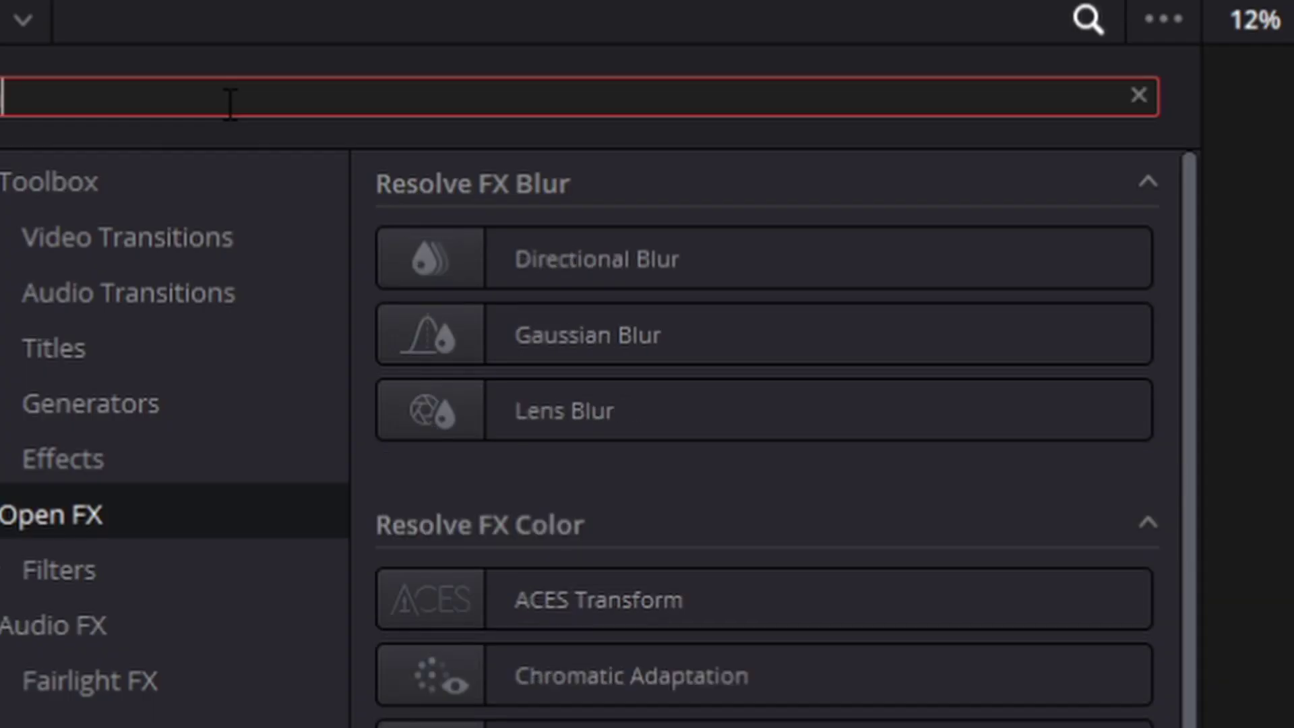
{"action": "type", "text": "noise re"}
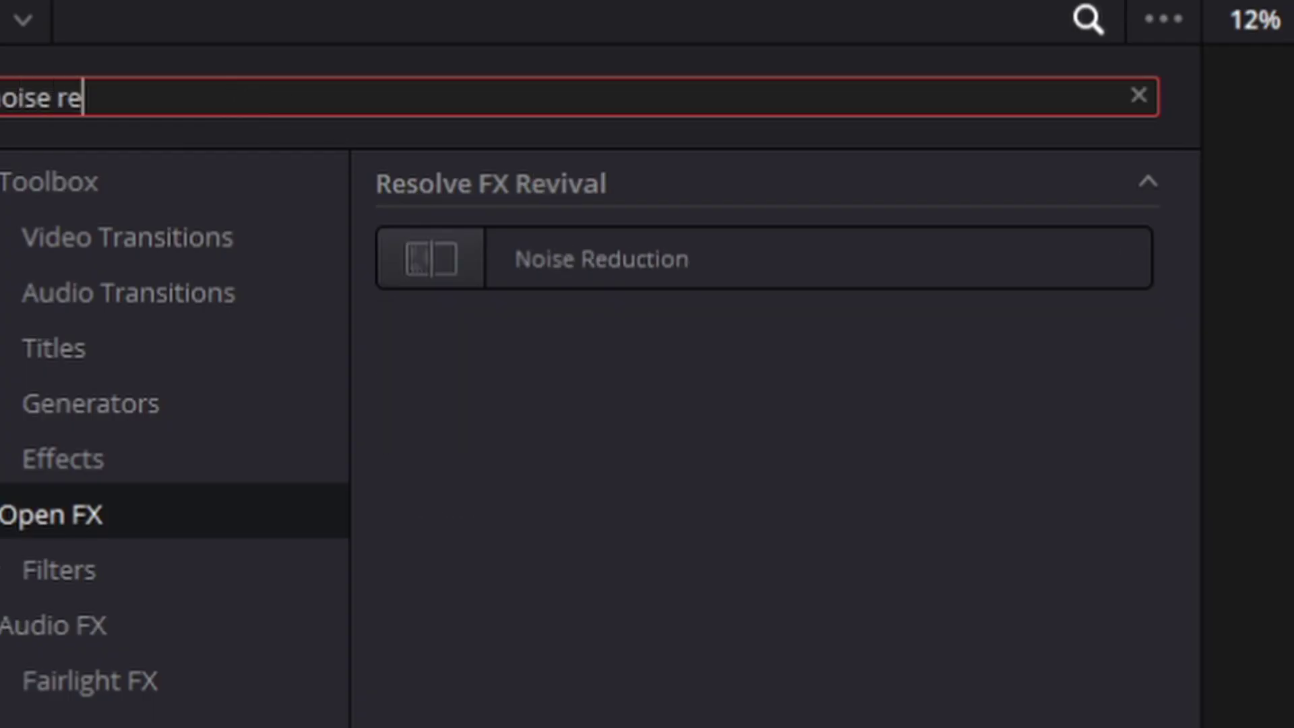
{"action": "key", "text": "Return"}
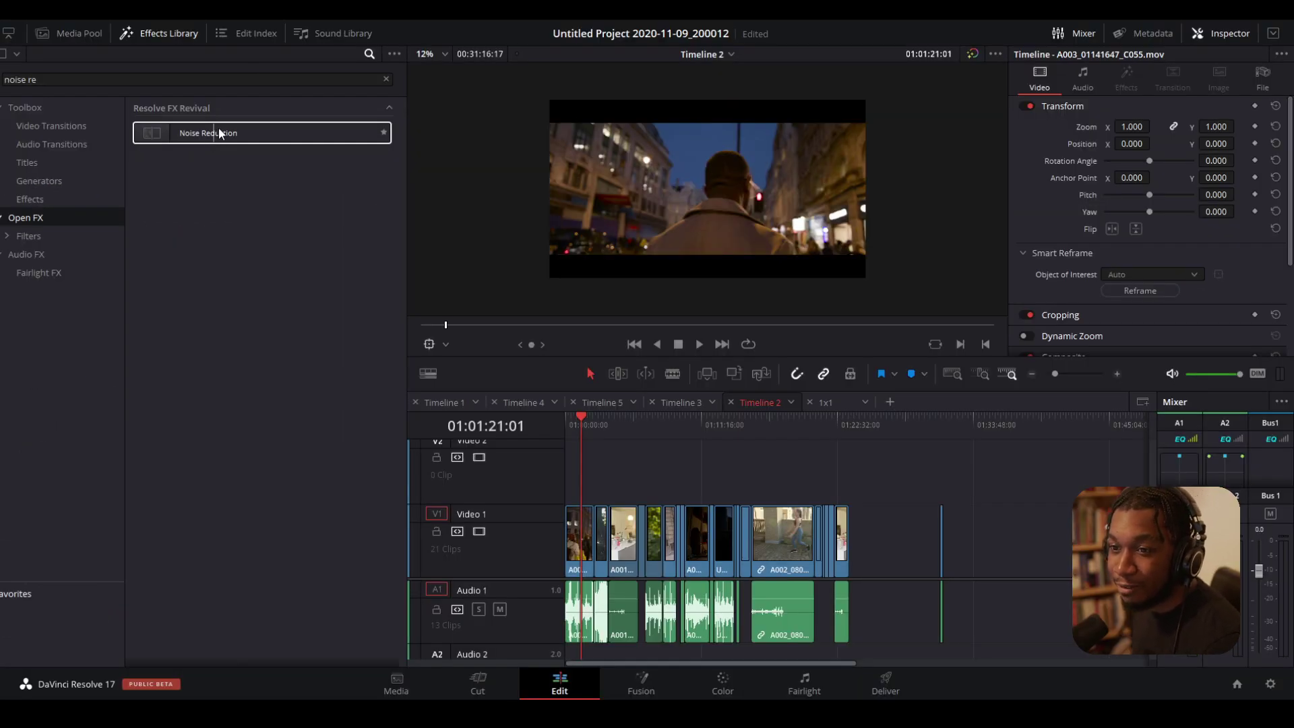
{"action": "left_click_drag", "start_coordinate": [180, 138], "coordinate": [576, 532]}
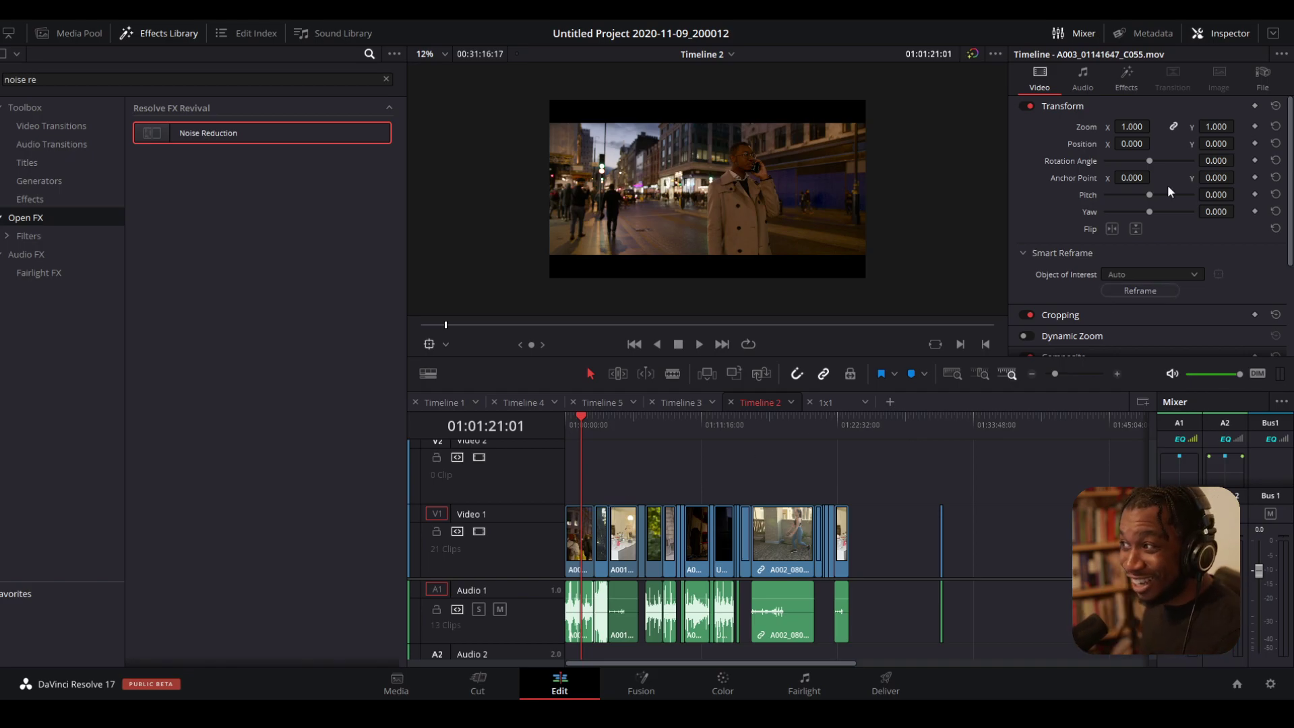
Toggle the Inspector off and on to show A003_01141647_C055.mov's Video properties.
{"action": "left_click", "coordinate": [1219, 35]}
{"action": "left_click", "coordinate": [1221, 37]}
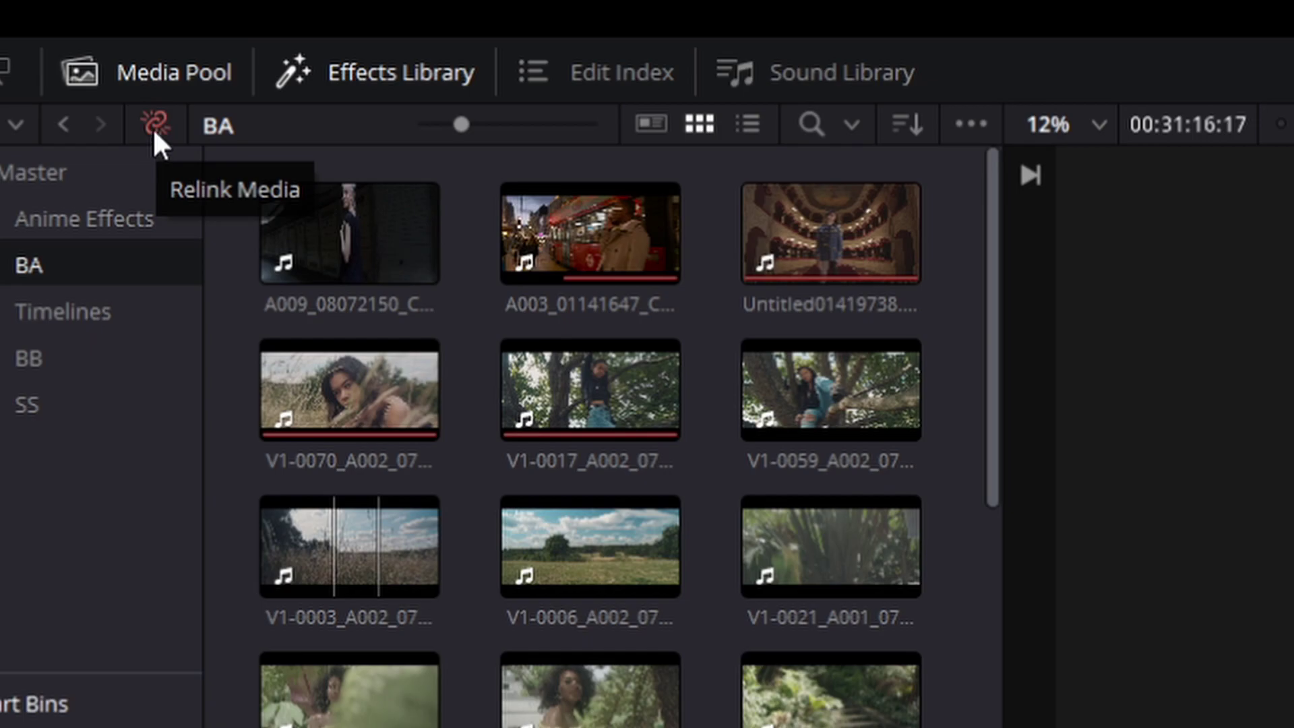
Open Relink Media for the project's 3 missing clips.
{"action": "left_click", "coordinate": [154, 123]}
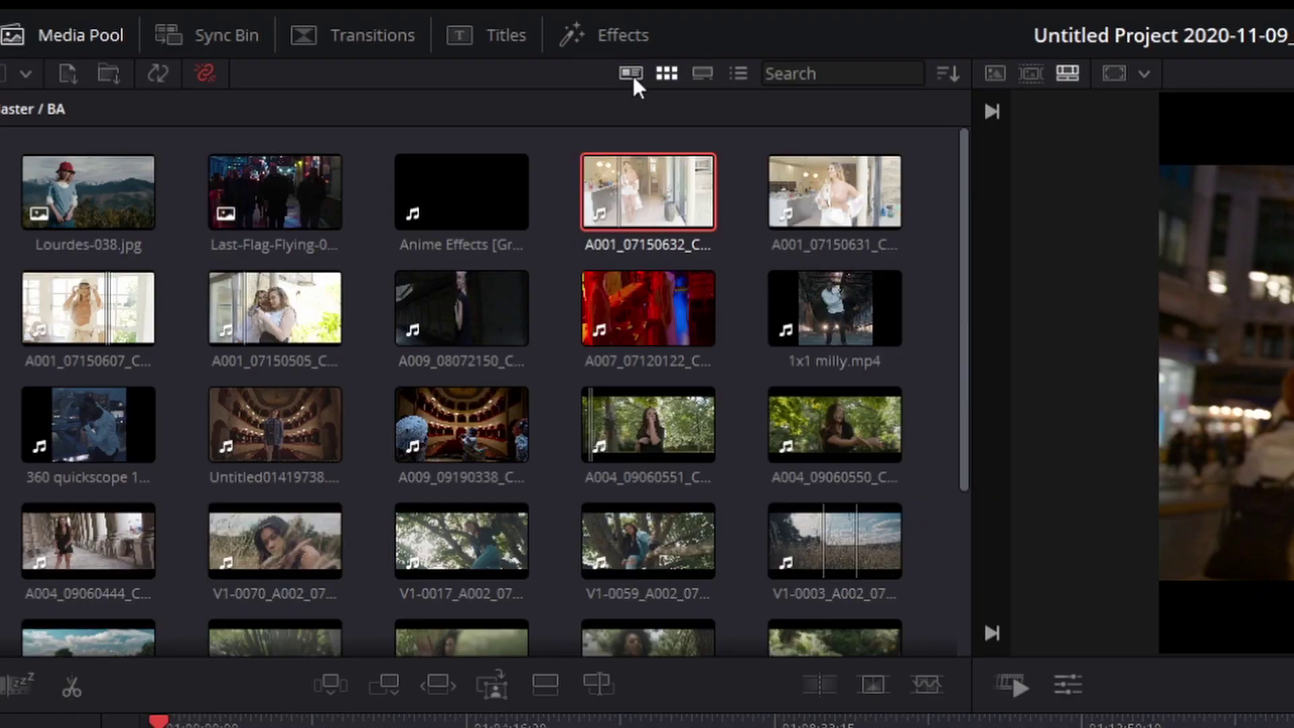
Show the Cut page Media Pool in metadata view and sort the BA bin clips by Camera.
{"action": "left_click", "coordinate": [339, 54]}
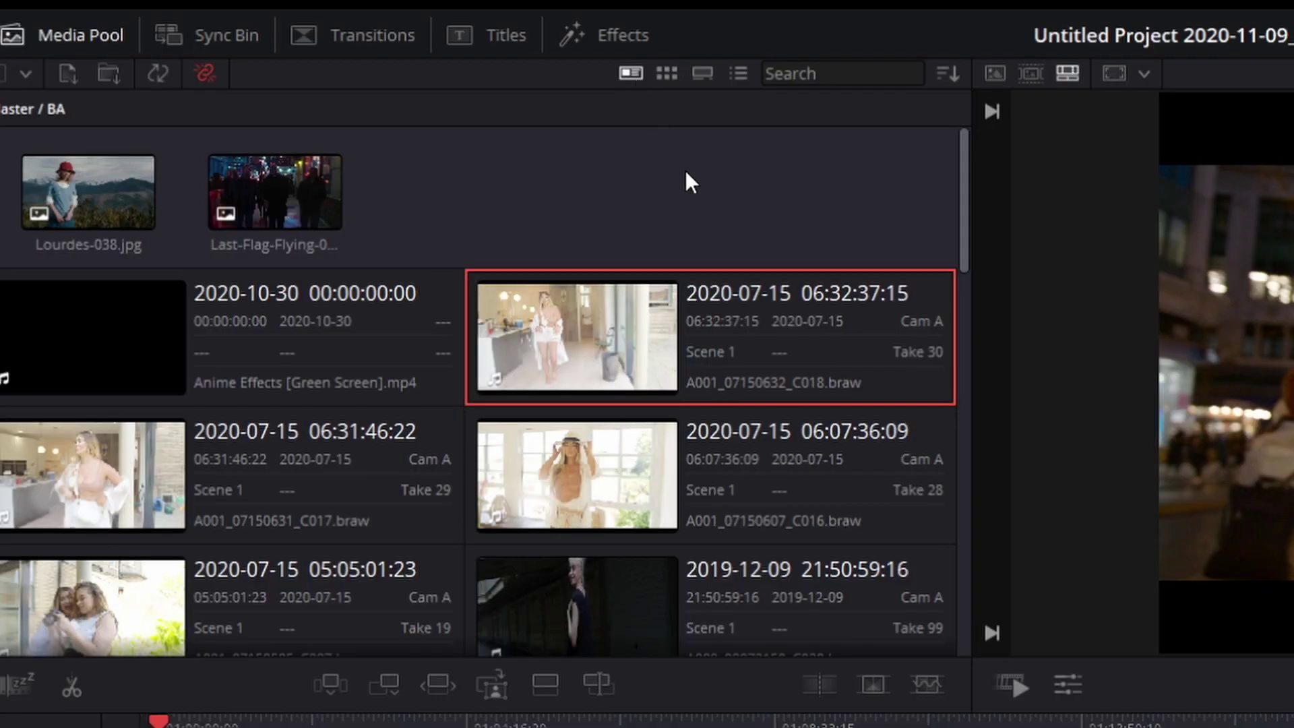
{"action": "scroll", "coordinate": [693, 222], "scroll_direction": "down", "scroll_amount": 5}
{"action": "scroll", "coordinate": [673, 270], "scroll_direction": "up", "scroll_amount": 5}
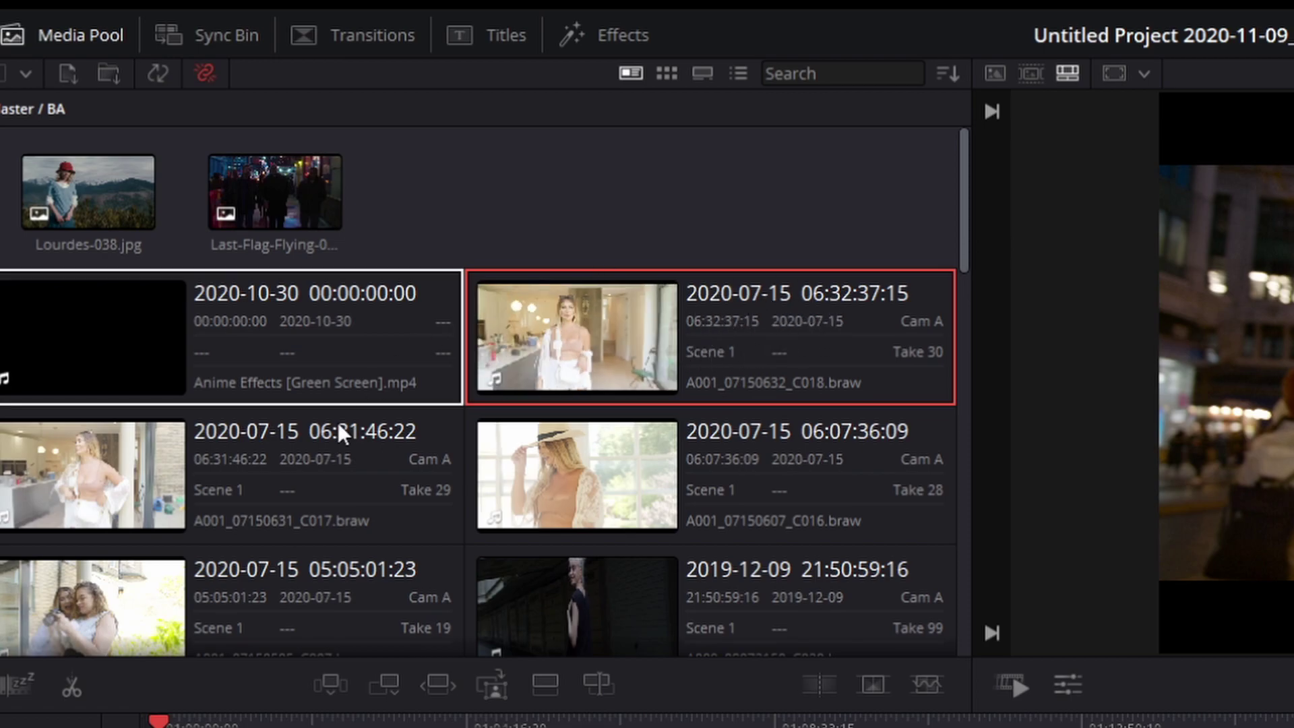
{"action": "left_click", "coordinate": [948, 74]}
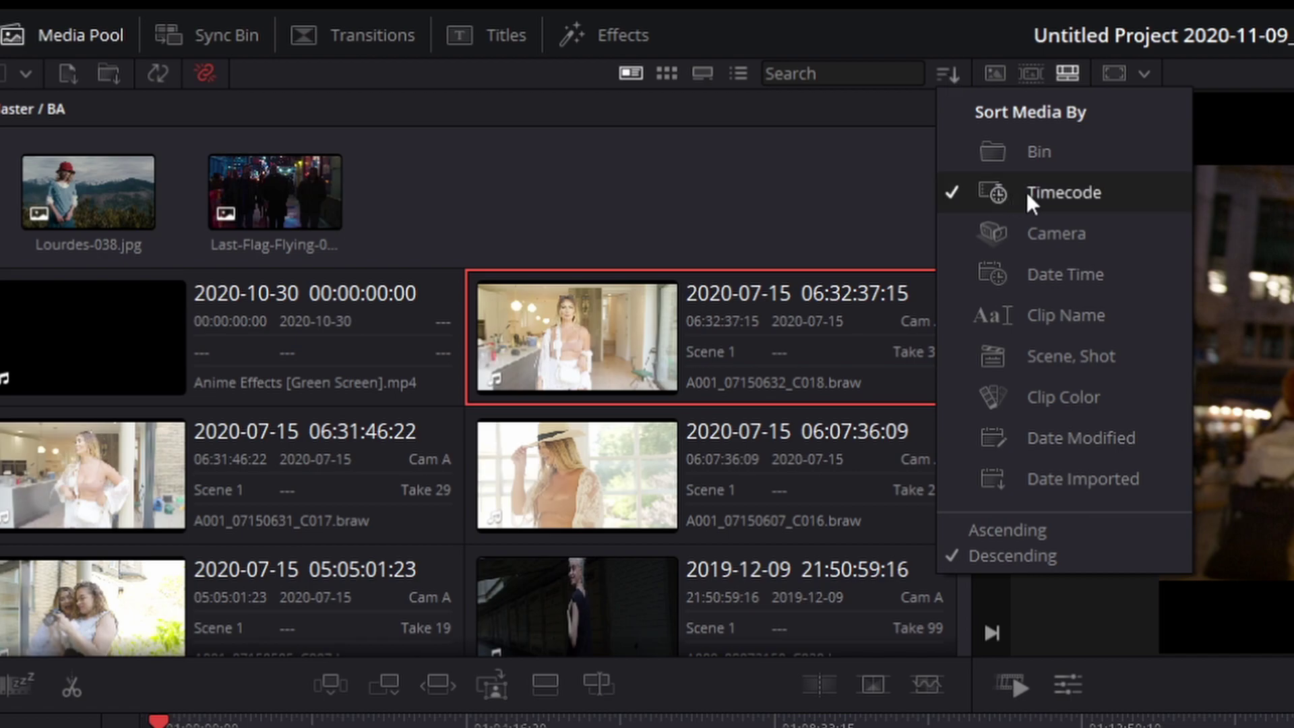
{"action": "left_click", "coordinate": [1062, 229]}
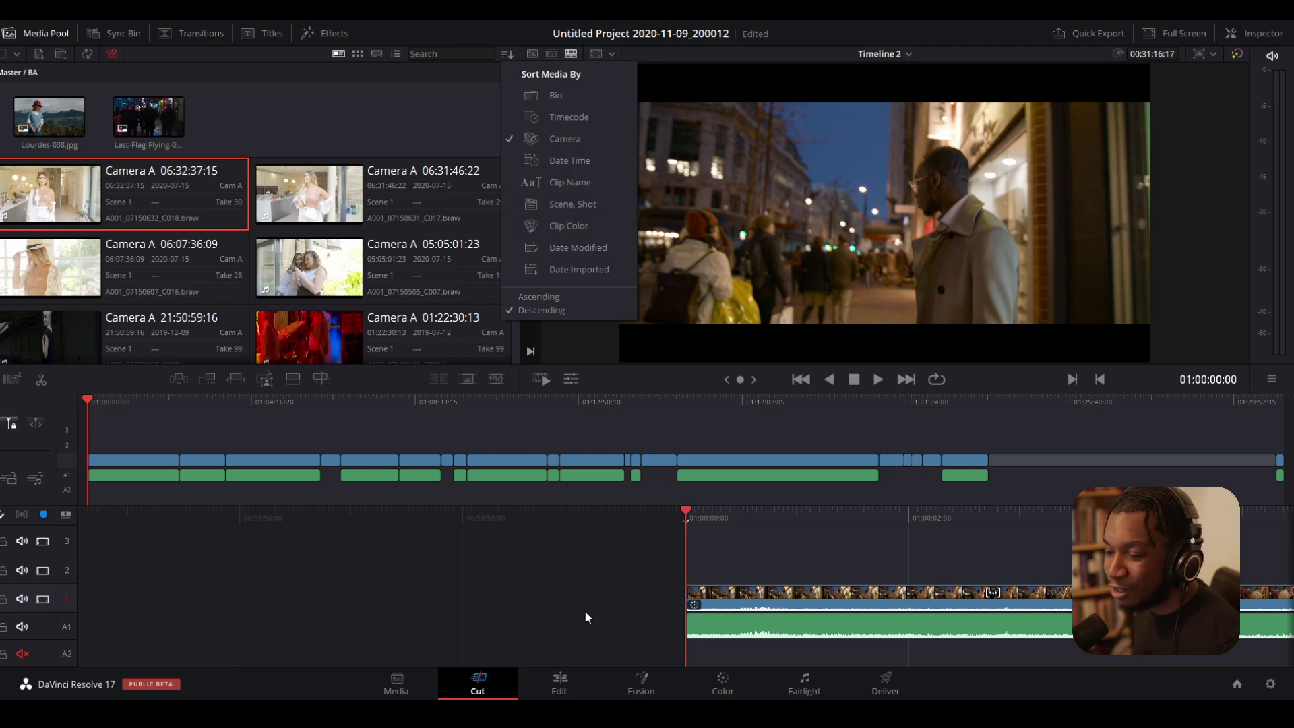
Return to the Edit page and show the Media Pool clips in metadata view.
{"action": "left_click", "coordinate": [560, 691]}
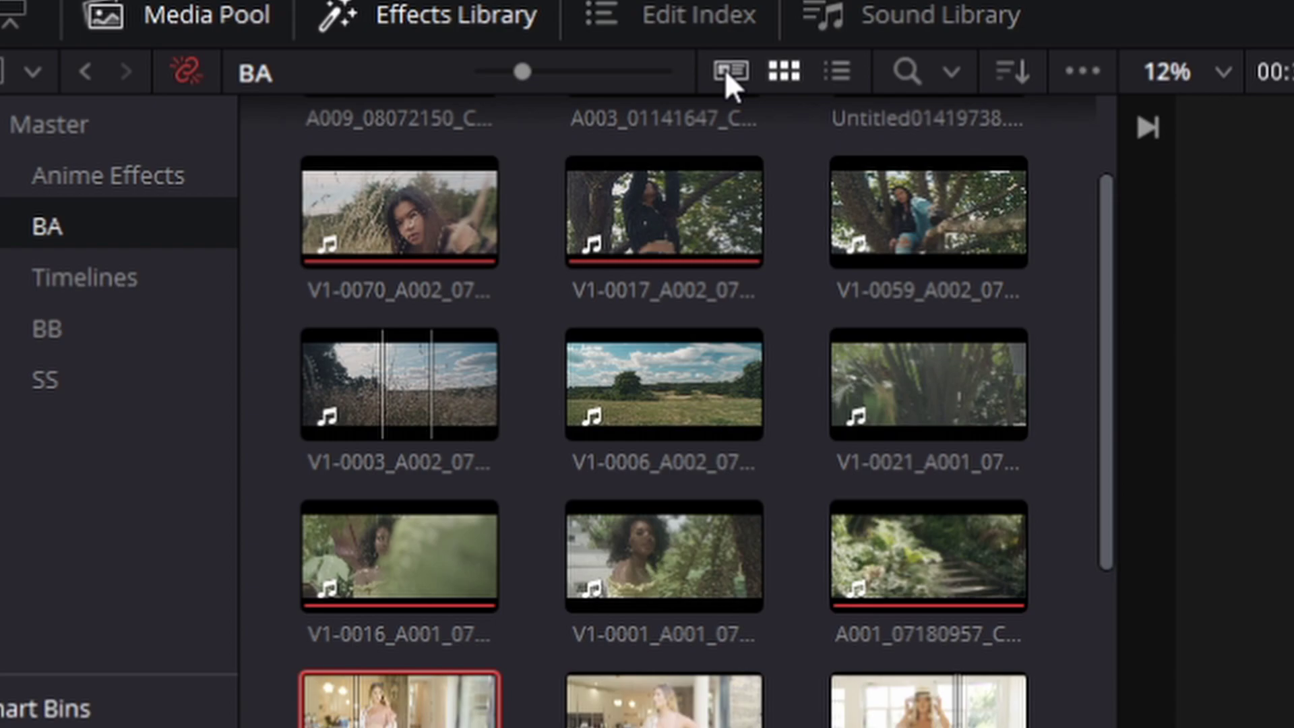
{"action": "left_click", "coordinate": [727, 71]}
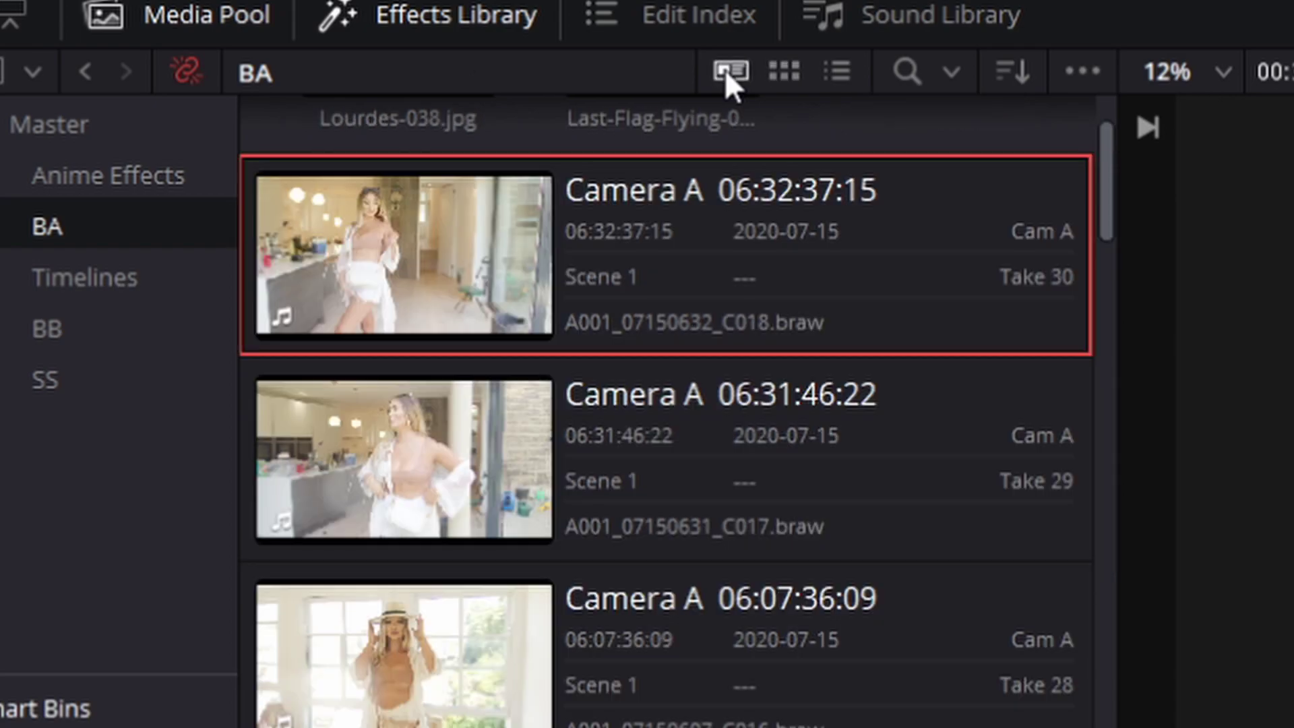
{"action": "scroll", "coordinate": [815, 286], "scroll_direction": "up", "scroll_amount": 2}
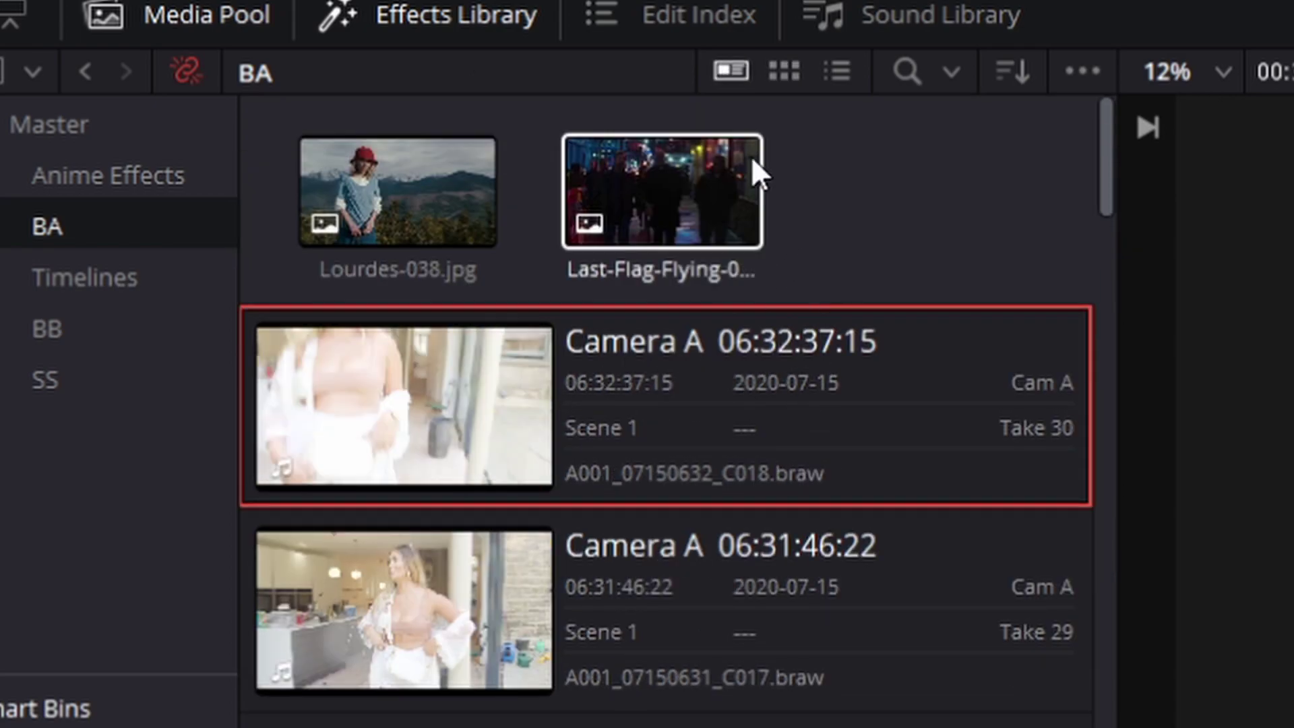
{"action": "scroll", "coordinate": [736, 378], "scroll_direction": "down", "scroll_amount": 5}
{"action": "scroll", "coordinate": [714, 425], "scroll_direction": "down", "scroll_amount": 15}
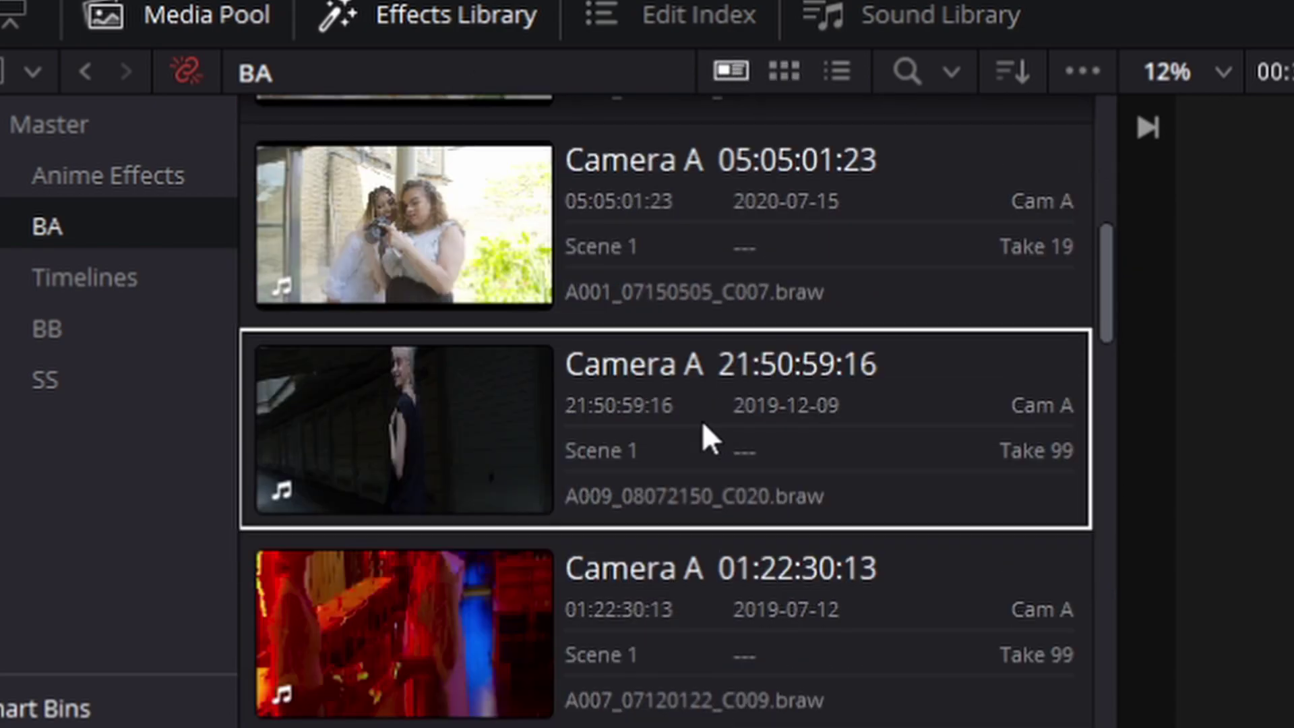
{"action": "scroll", "coordinate": [715, 425], "scroll_direction": "up", "scroll_amount": 20}
Sort the Media Pool clips by Bin, then by Camera.
{"action": "left_click", "coordinate": [1009, 70]}
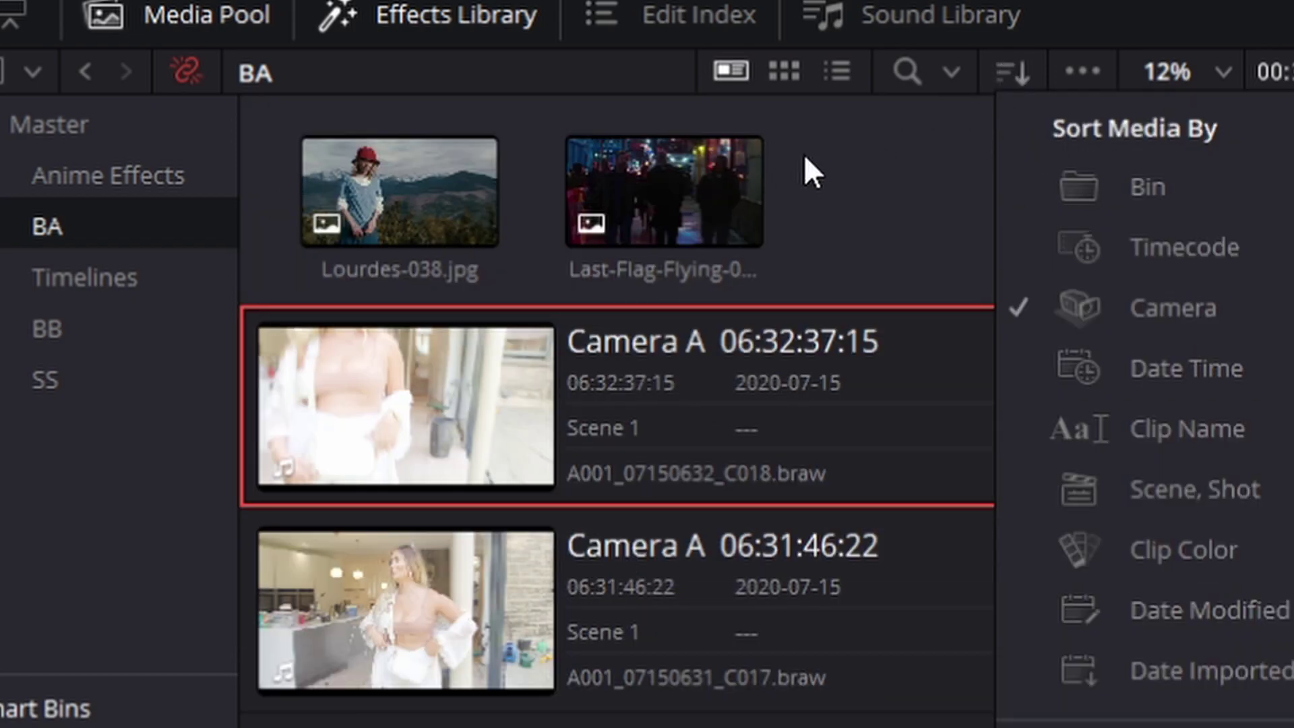
{"action": "left_click", "coordinate": [1079, 187]}
{"action": "left_click", "coordinate": [1011, 70]}
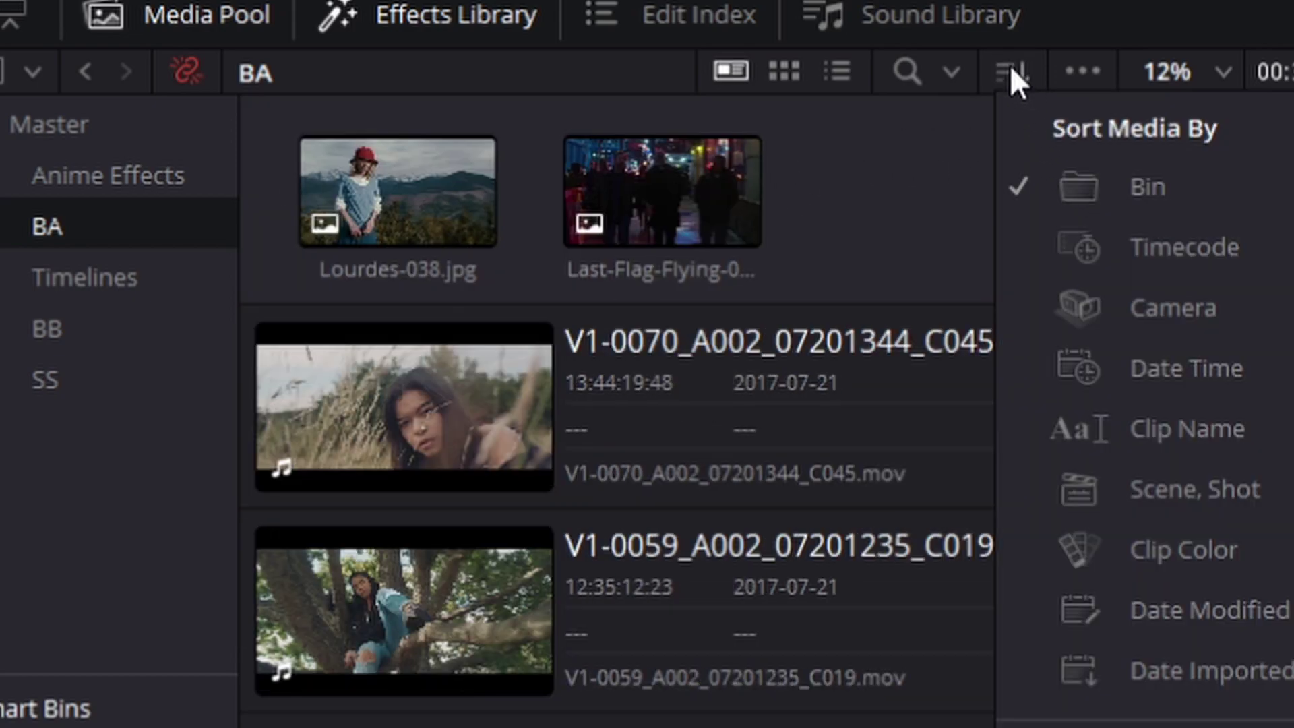
{"action": "left_click", "coordinate": [1093, 309]}
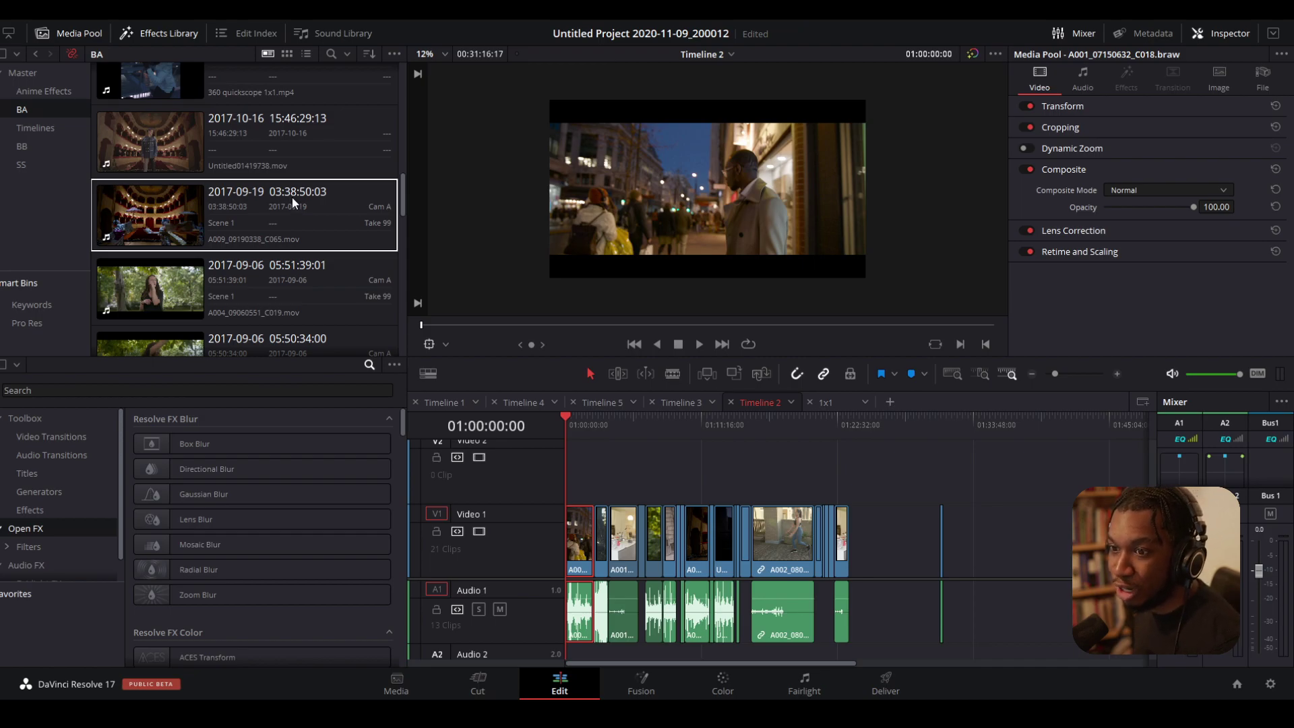
Set Camera metadata to B for A009_09190338_C065 and the 2017-10-16 clip.
{"action": "double_click", "coordinate": [293, 197]}
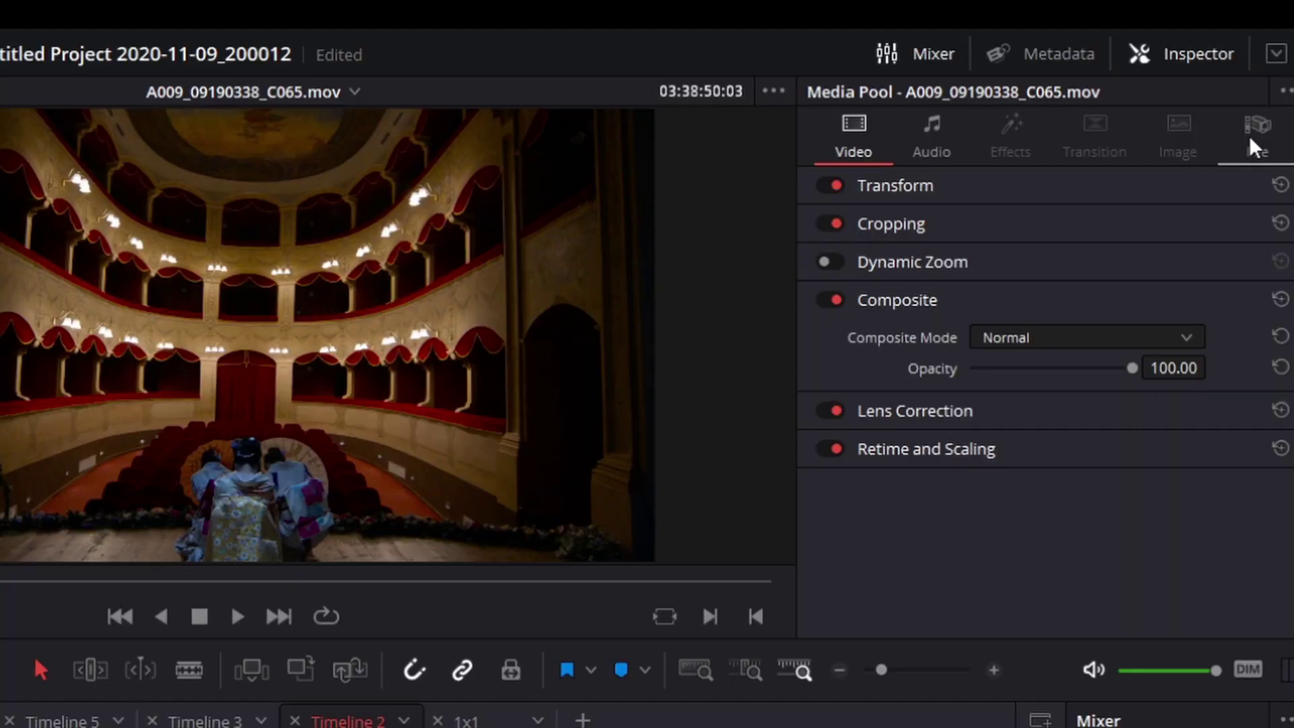
{"action": "left_click", "coordinate": [1263, 80]}
{"action": "scroll", "coordinate": [930, 357], "scroll_direction": "down", "scroll_amount": 2}
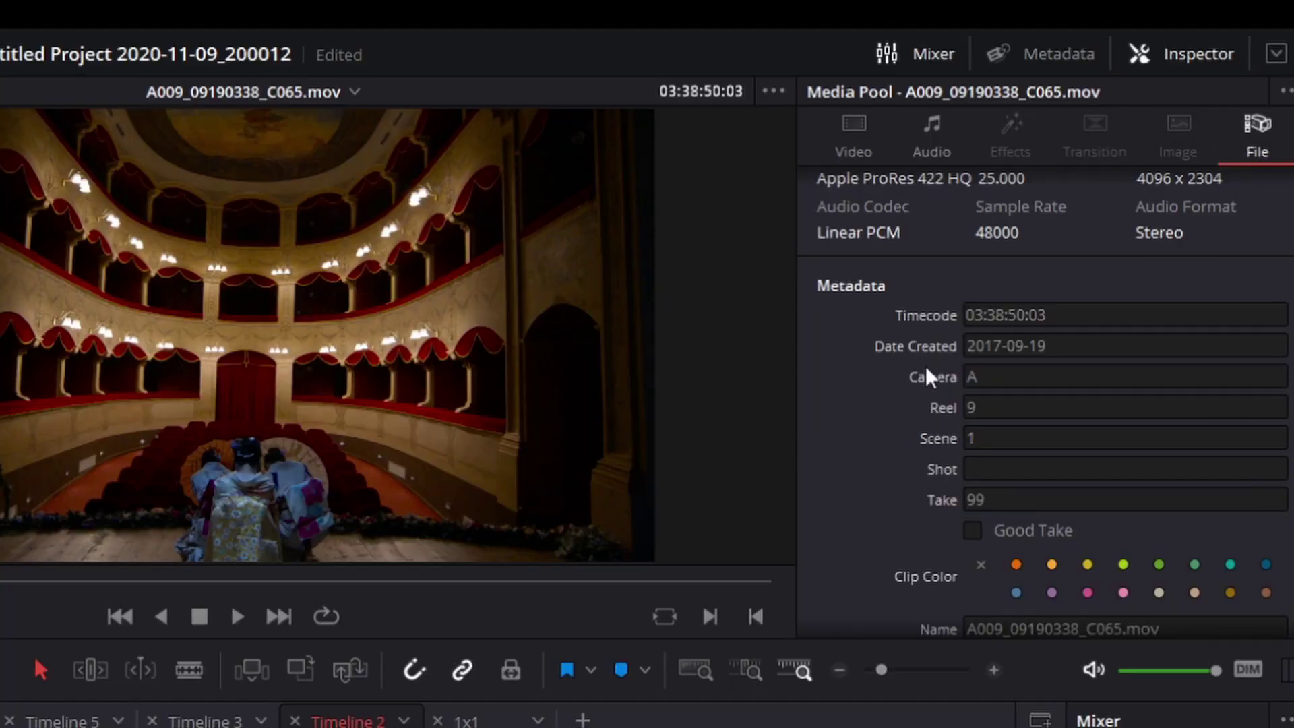
{"action": "scroll", "coordinate": [1016, 307], "scroll_direction": "up", "scroll_amount": 2}
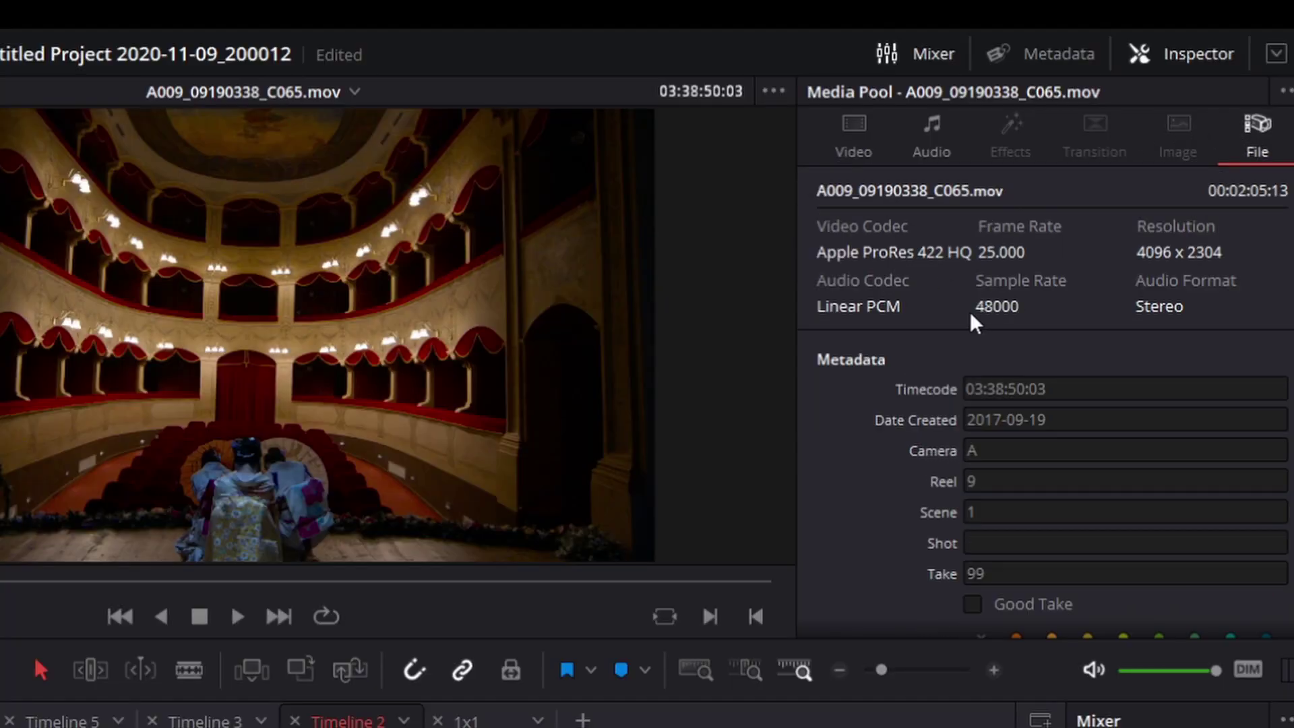
{"action": "scroll", "coordinate": [974, 322], "scroll_direction": "down", "scroll_amount": 2}
{"action": "left_click", "coordinate": [967, 377]}
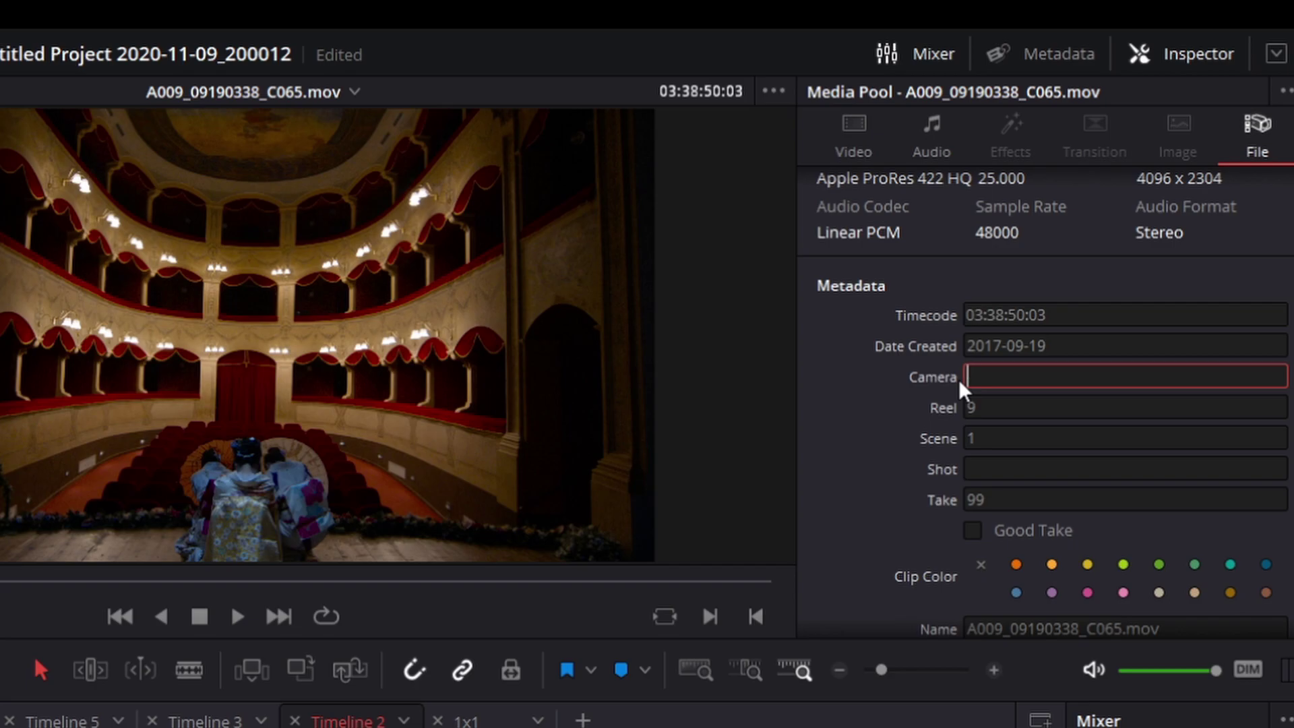
{"action": "type", "text": "B"}
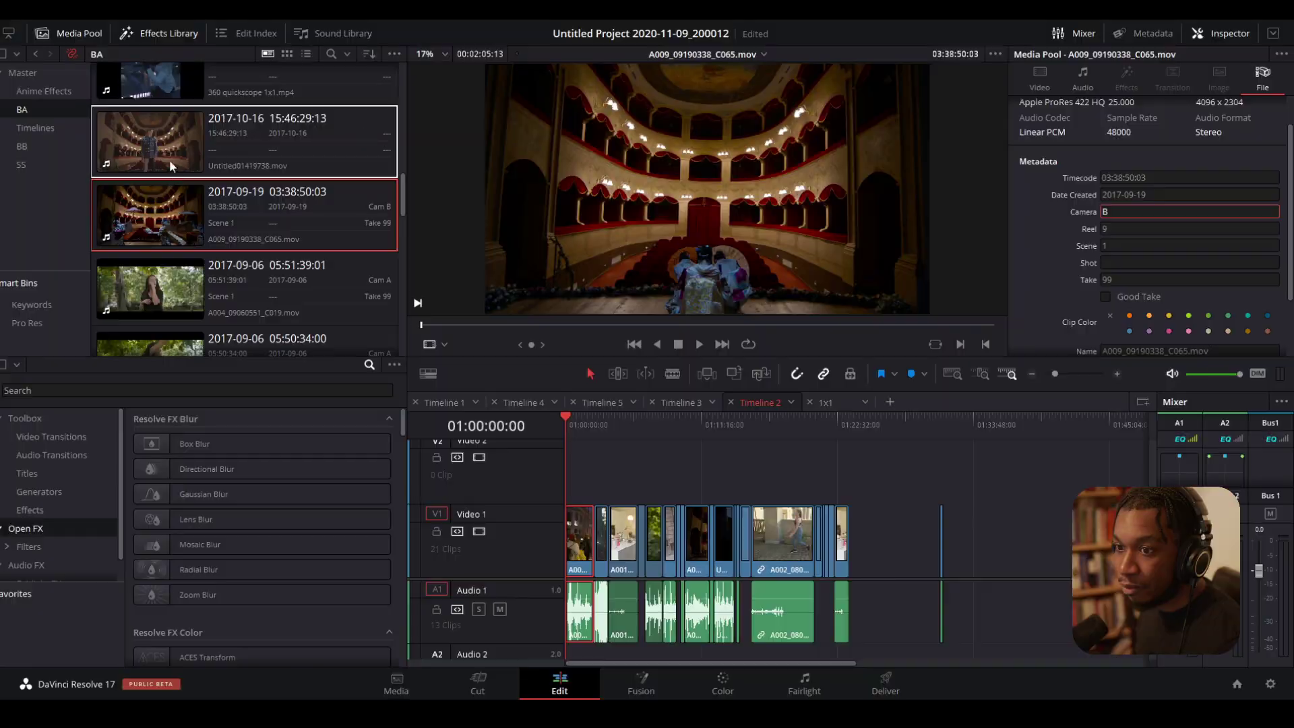
{"action": "left_click", "coordinate": [270, 154]}
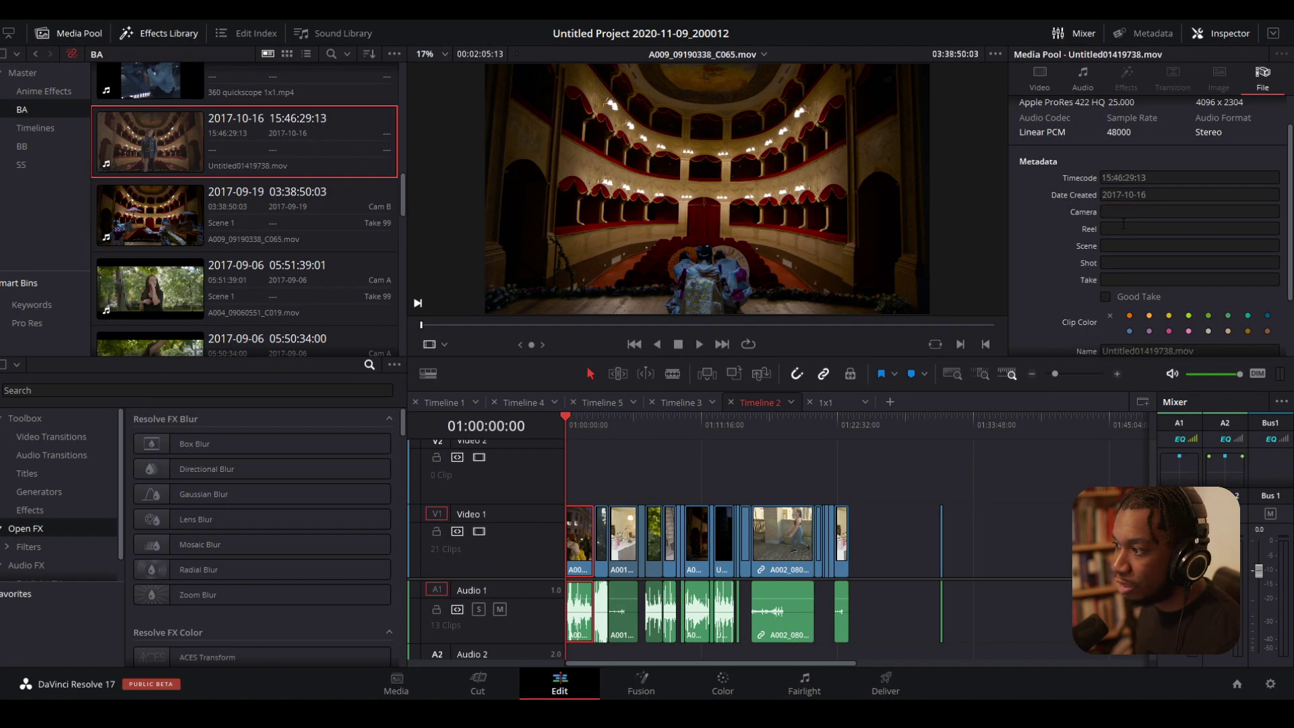
{"action": "left_click", "coordinate": [1124, 212]}
{"action": "type", "text": "B"}
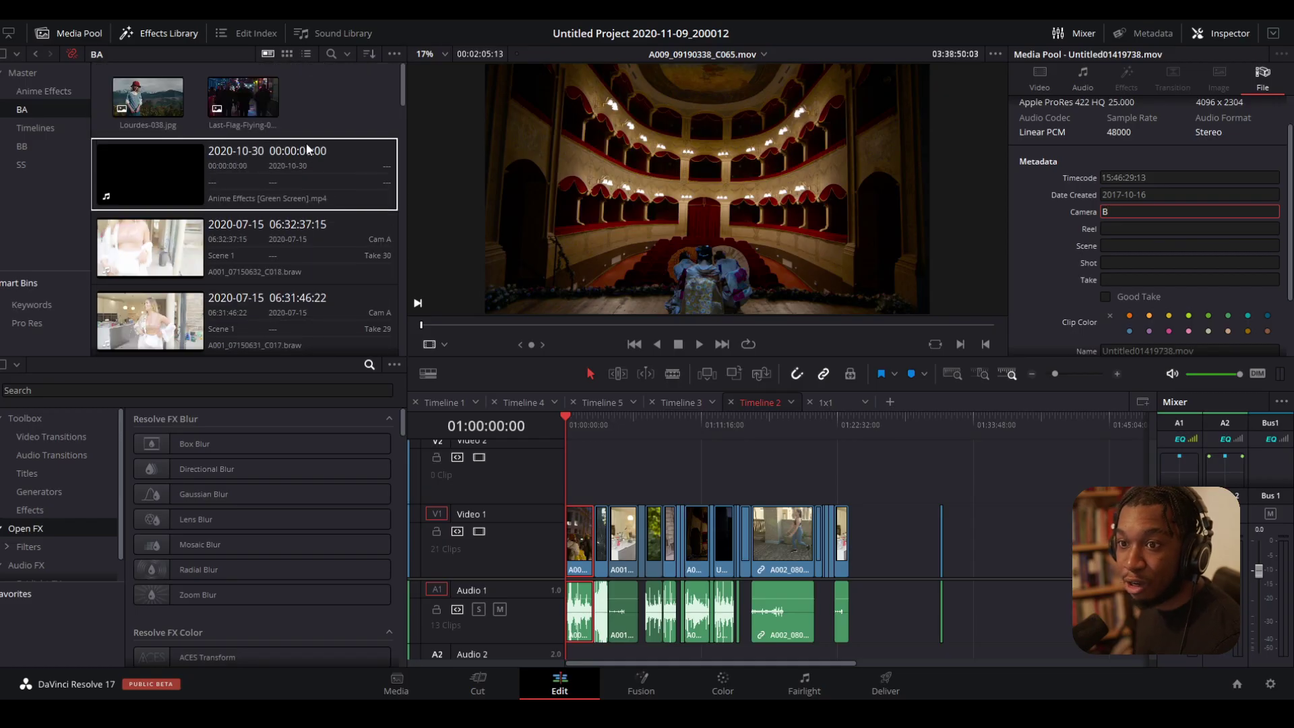
Sort the Media Pool clips by Camera.
{"action": "left_click", "coordinate": [368, 54]}
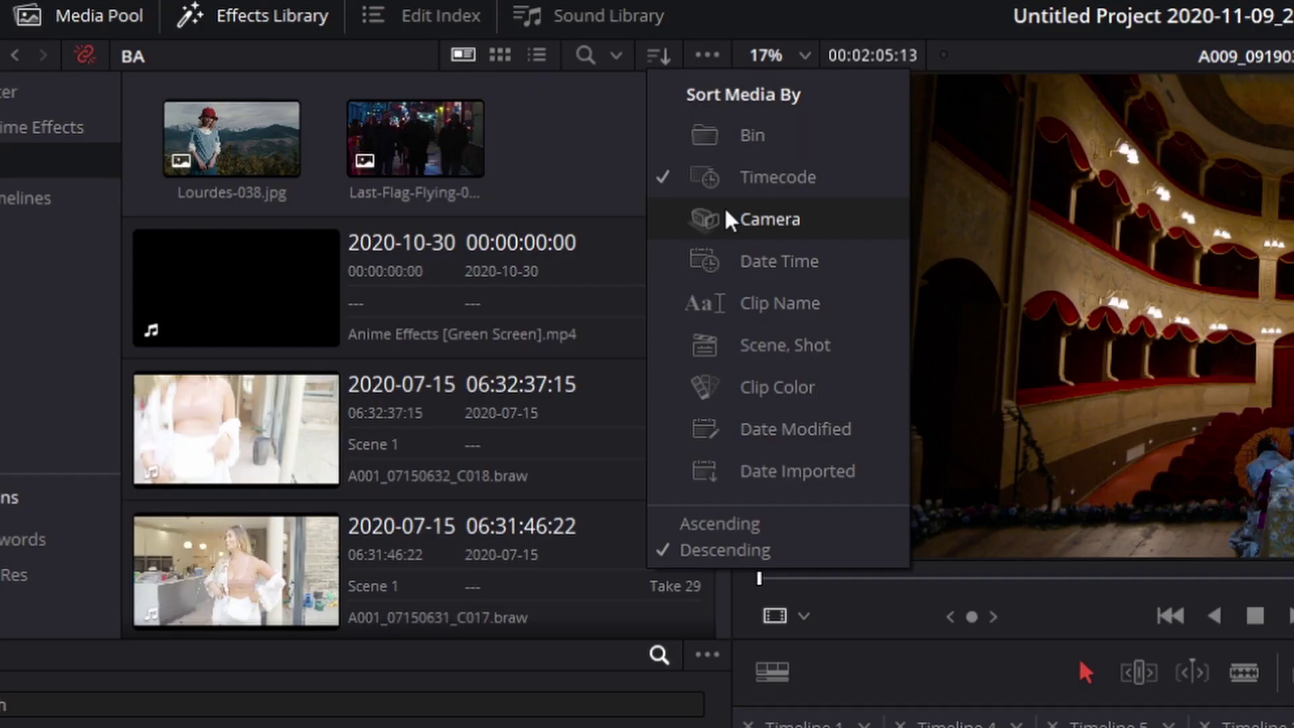
{"action": "left_click", "coordinate": [394, 139]}
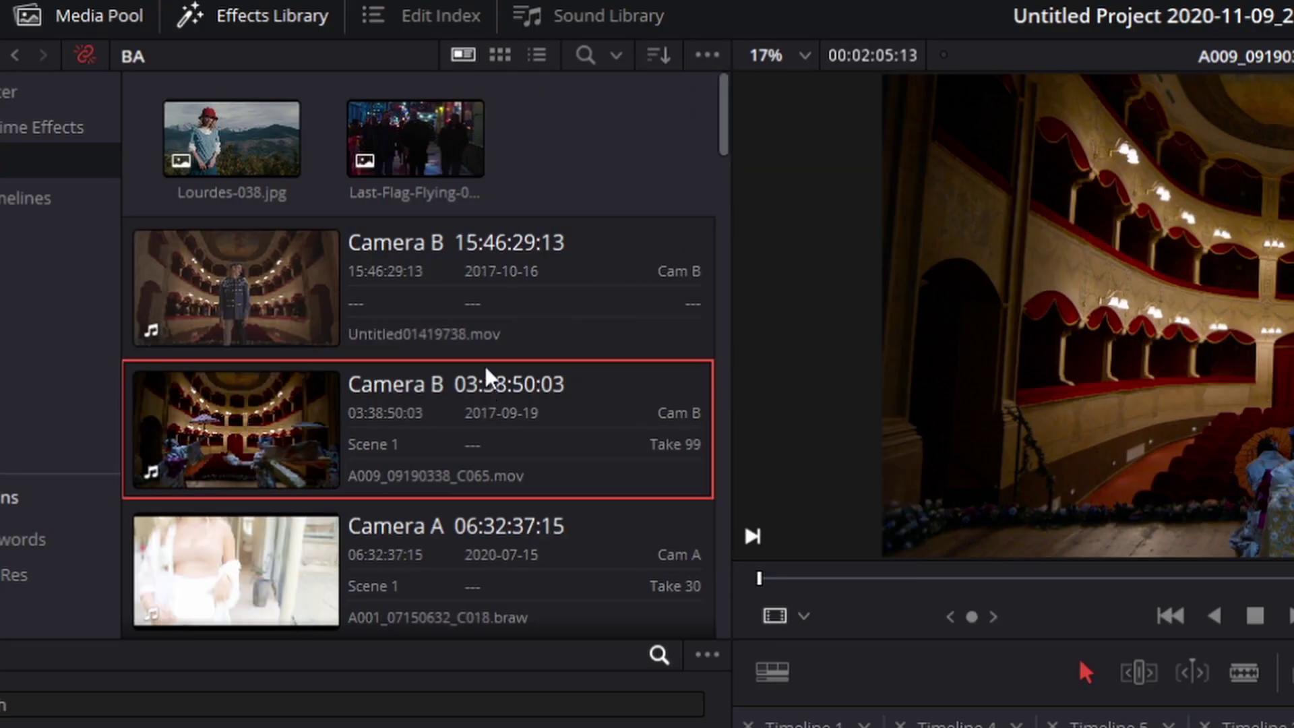
{"action": "scroll", "coordinate": [497, 415], "scroll_direction": "down", "scroll_amount": 1}
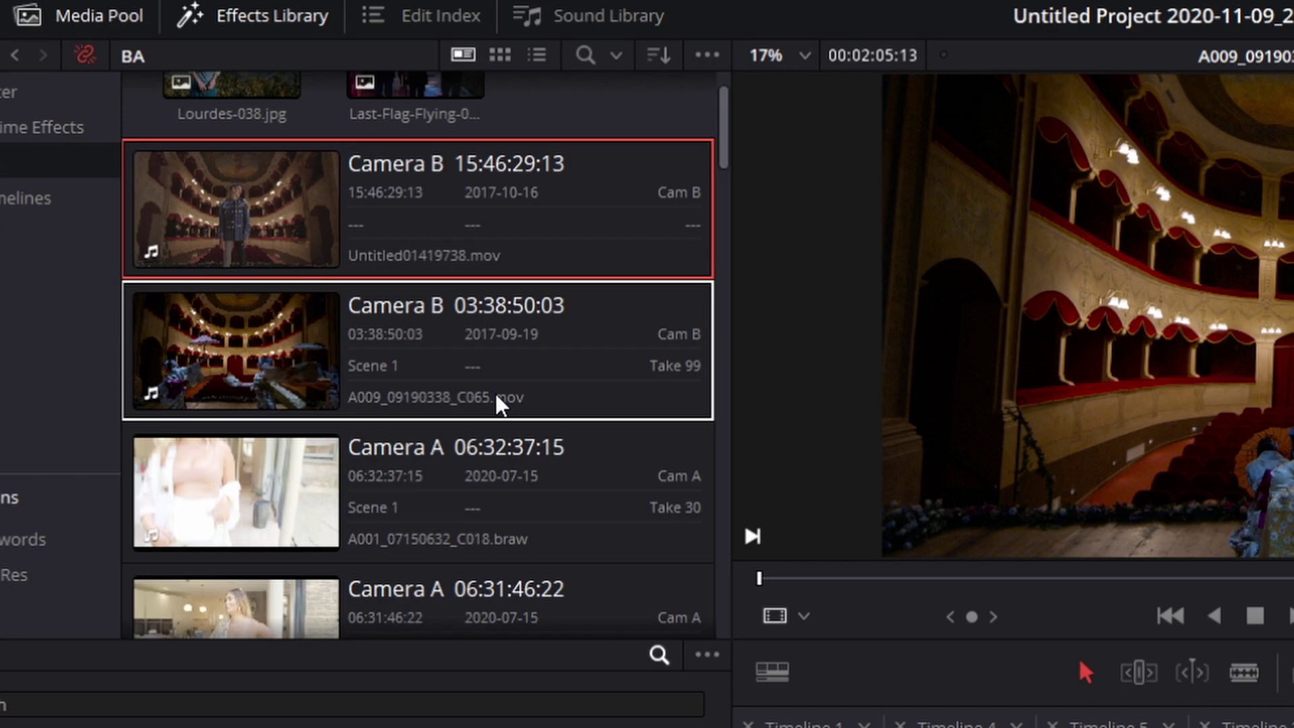
{"action": "scroll", "coordinate": [497, 425], "scroll_direction": "down", "scroll_amount": 2}
{"action": "scroll", "coordinate": [515, 519], "scroll_direction": "up", "scroll_amount": 2}
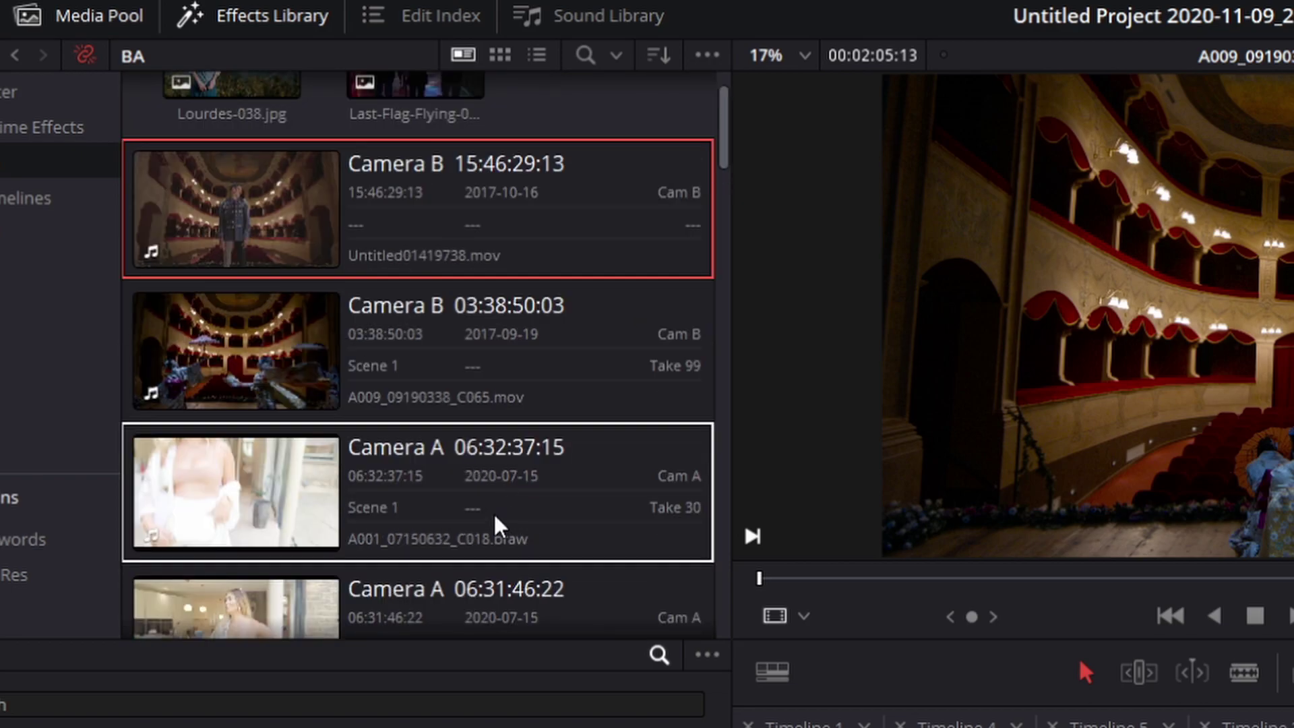
{"action": "scroll", "coordinate": [489, 539], "scroll_direction": "down", "scroll_amount": 3}
Change the Camera A 06:07:36:09 clip, A001_07150607_C016.braw, to Camera B.
{"action": "left_click", "coordinate": [475, 520]}
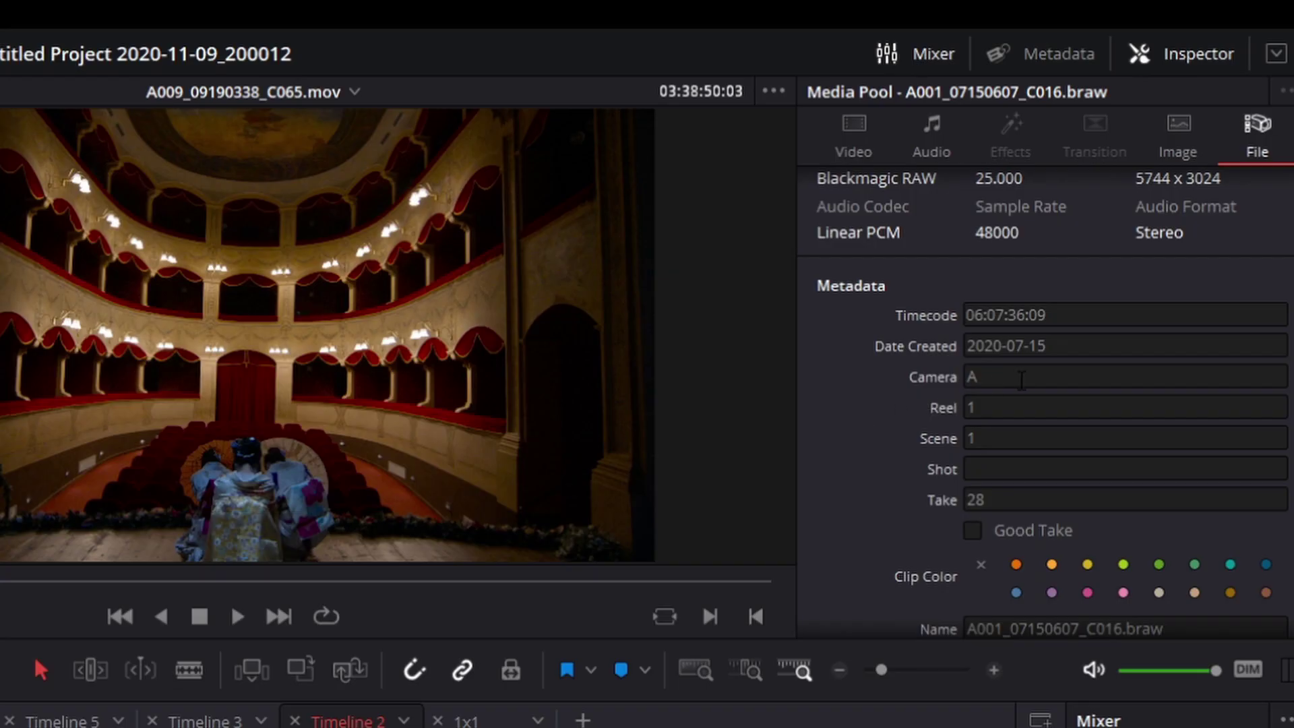
{"action": "left_click", "coordinate": [970, 377]}
{"action": "type", "text": "B"}
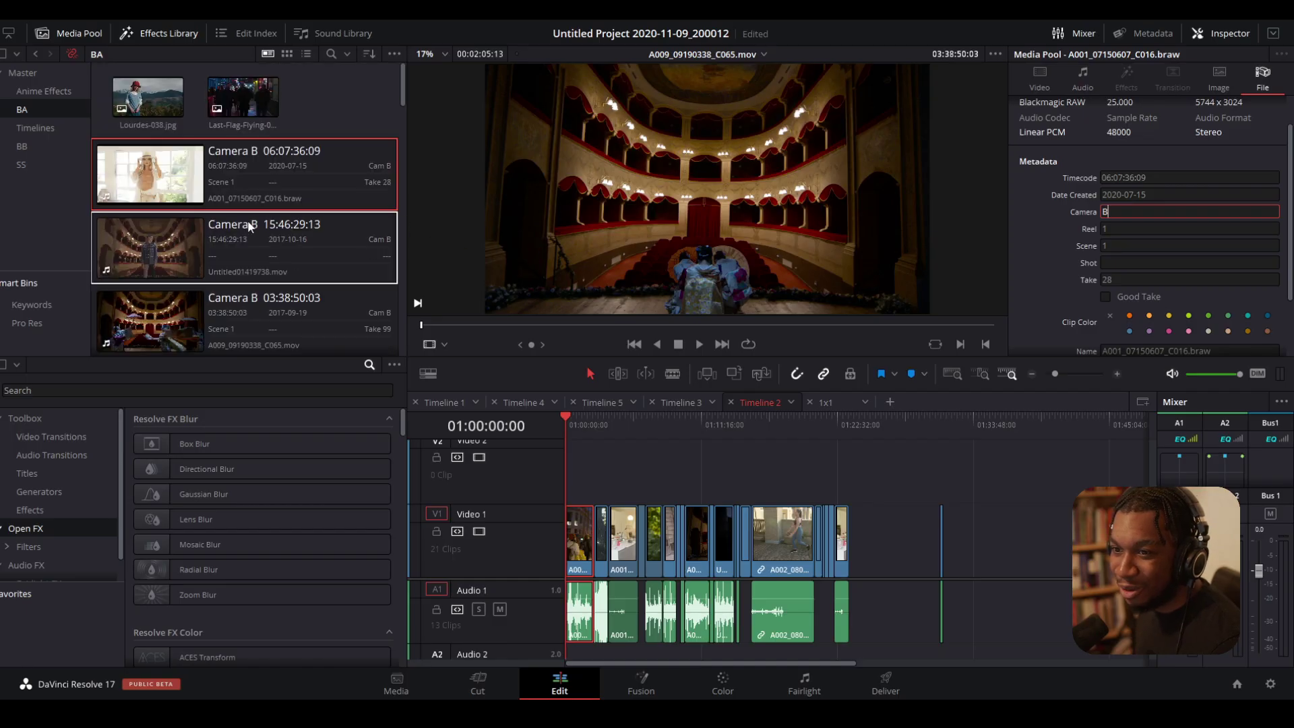
{"action": "left_click", "coordinate": [249, 225]}
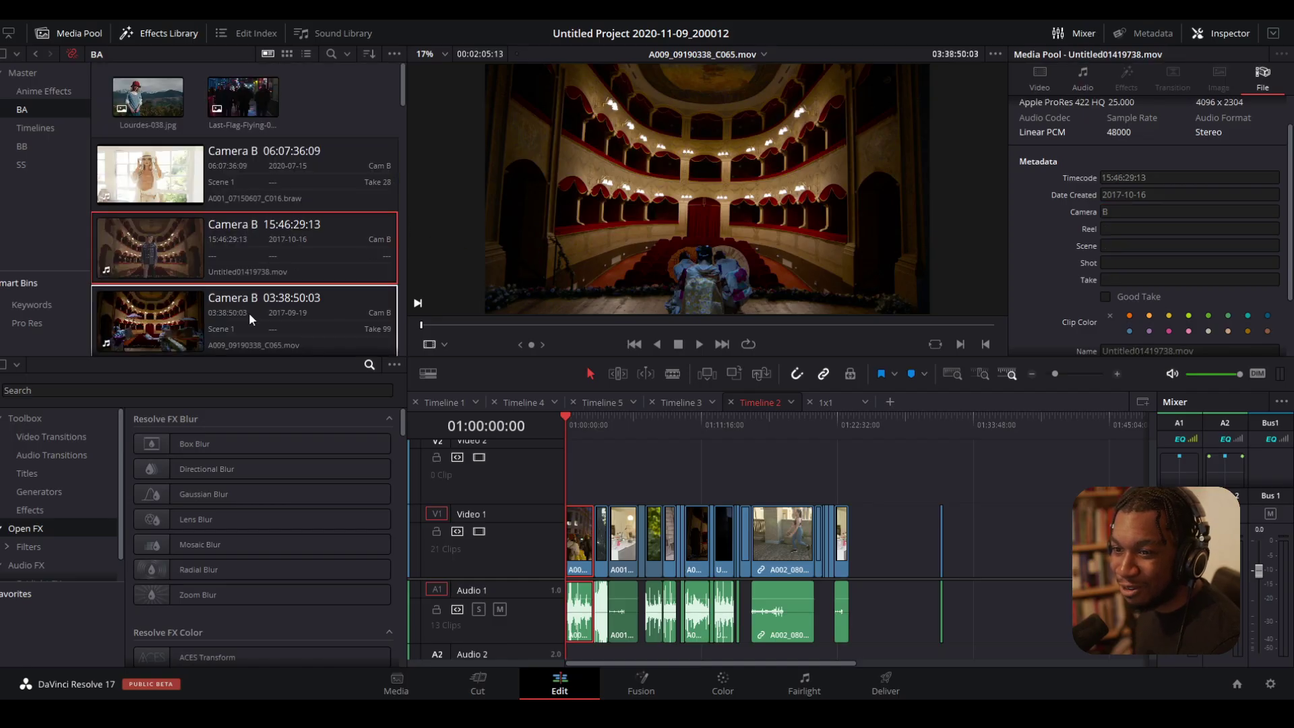
Give the Untitled01419738 clip an orange clip colour.
{"action": "left_click", "coordinate": [261, 184]}
{"action": "left_click", "coordinate": [259, 242]}
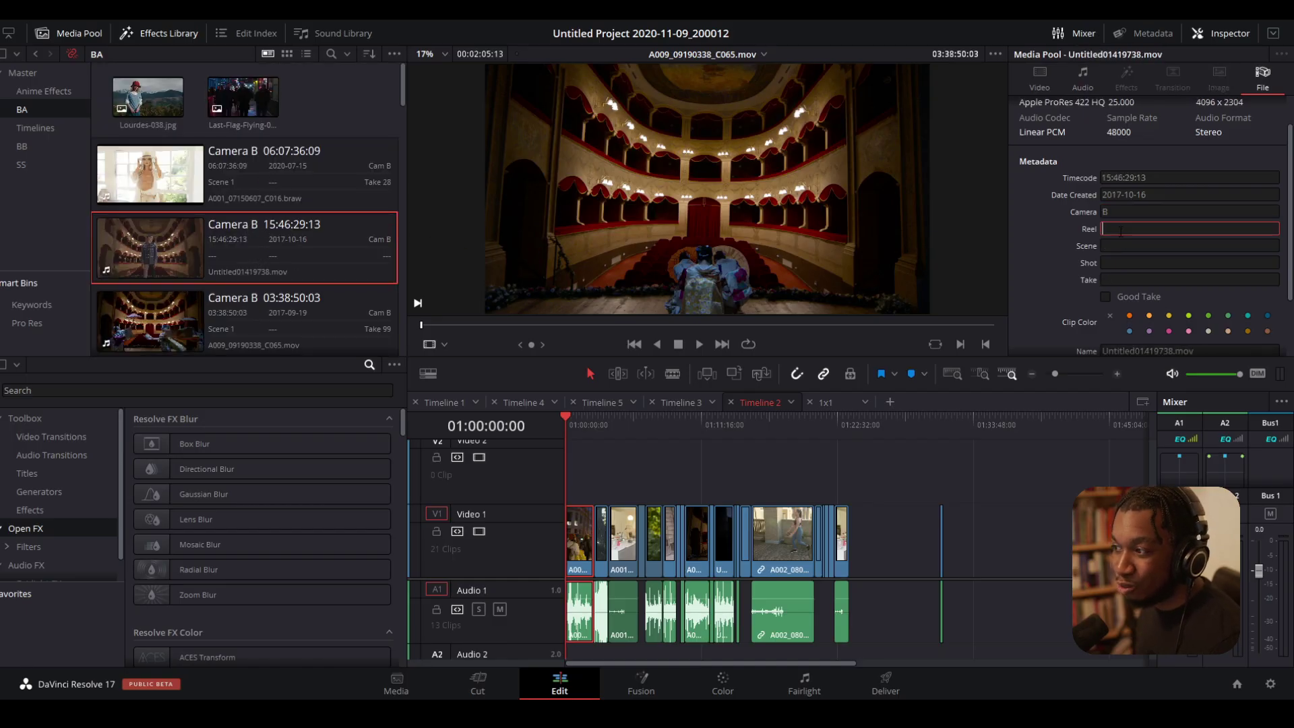
{"action": "left_click", "coordinate": [1119, 246]}
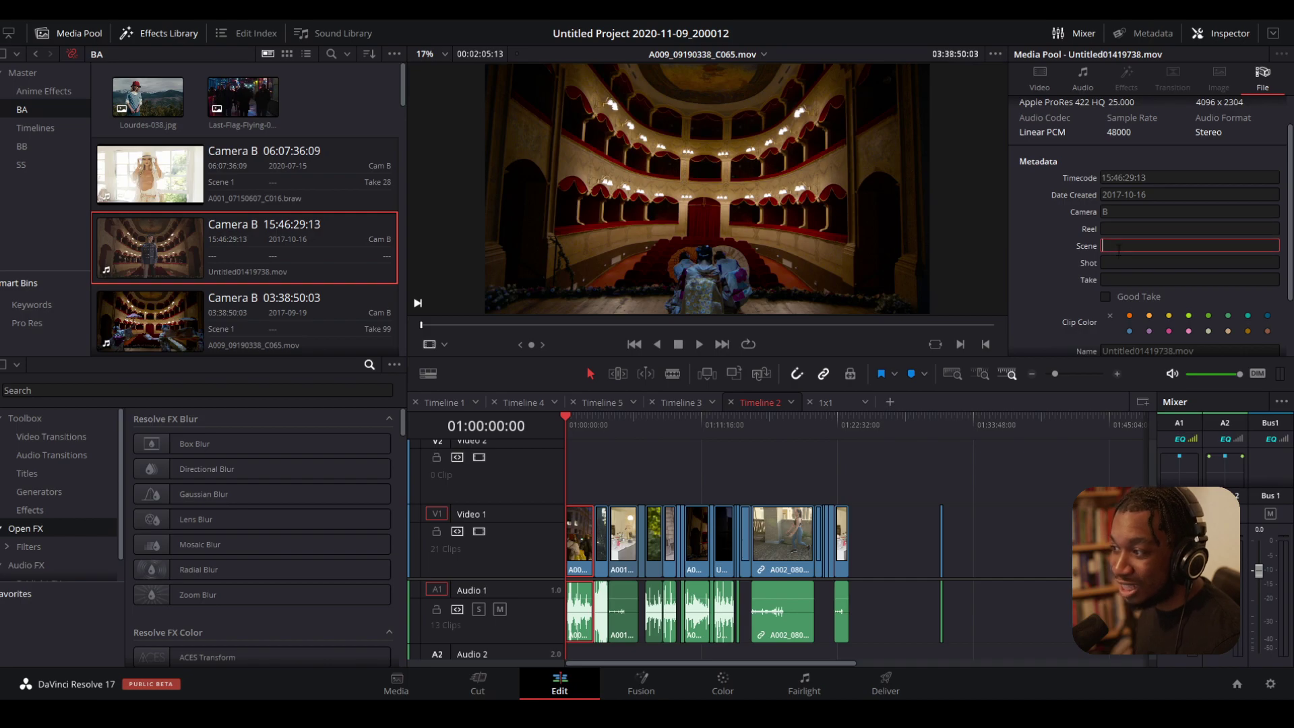
{"action": "left_click", "coordinate": [1130, 316]}
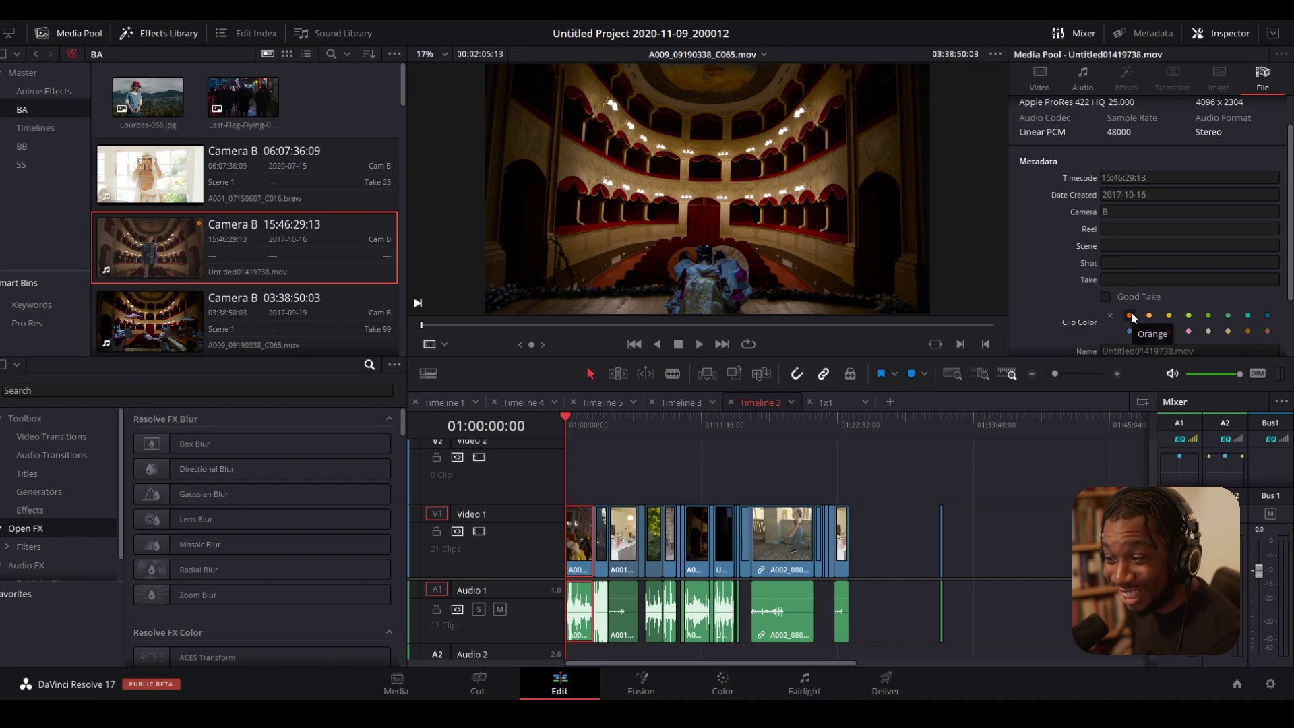
Colour the A009 timeline clip teal and add white box amba 2.0.mov to Video 1.
{"action": "scroll", "coordinate": [880, 543], "scroll_direction": "up", "scroll_amount": 3}
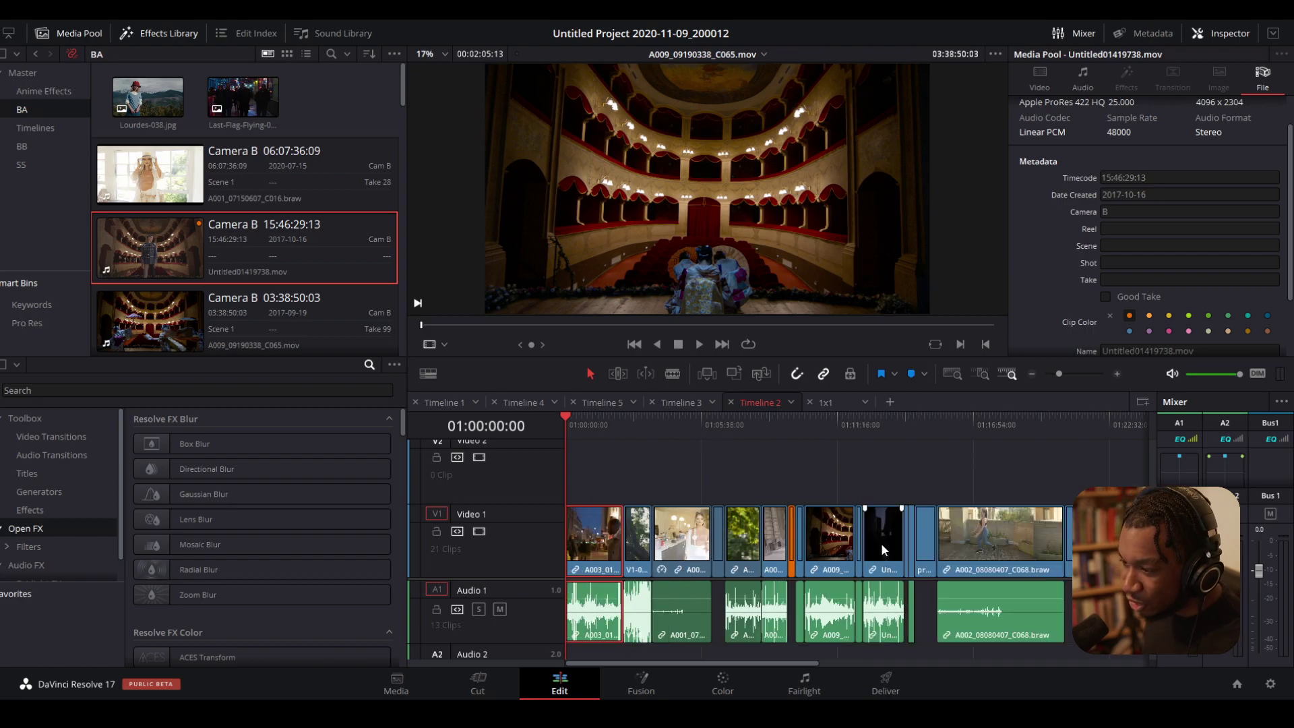
{"action": "scroll", "coordinate": [948, 516], "scroll_direction": "right", "scroll_amount": 10}
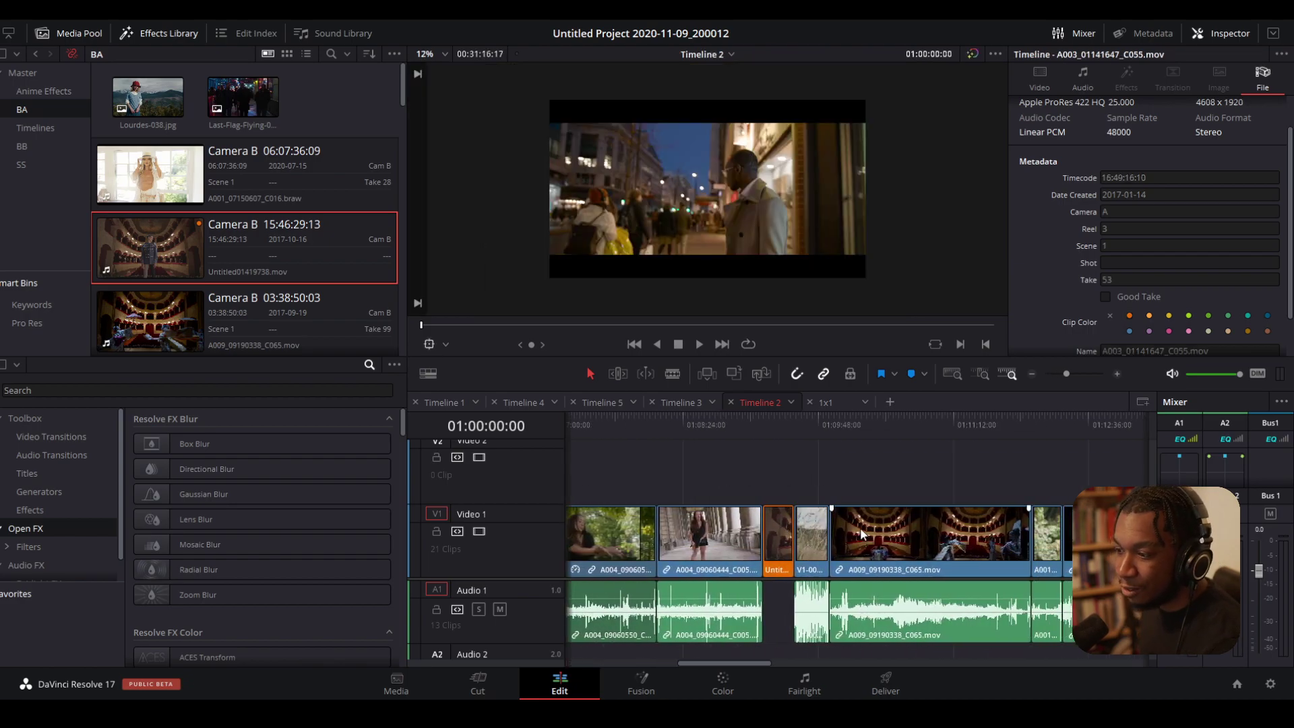
{"action": "left_click", "coordinate": [862, 533]}
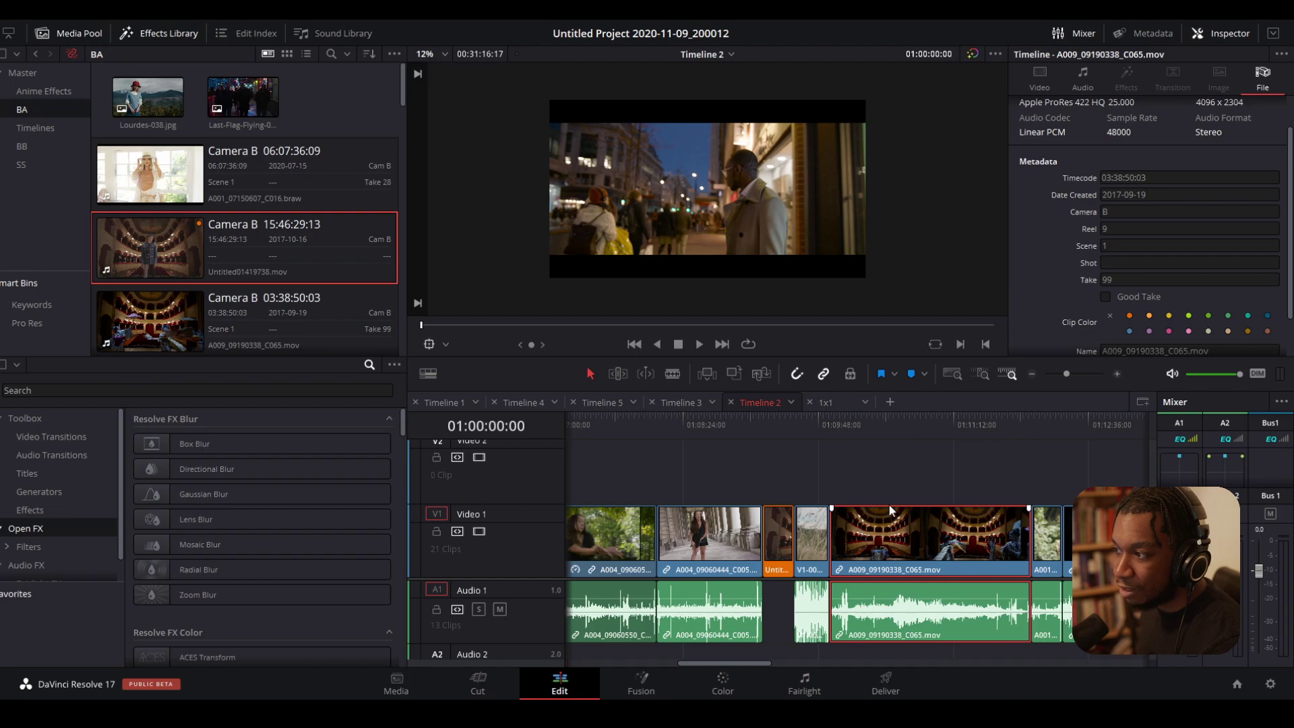
{"action": "left_click", "coordinate": [1247, 315]}
{"action": "left_click", "coordinate": [911, 459]}
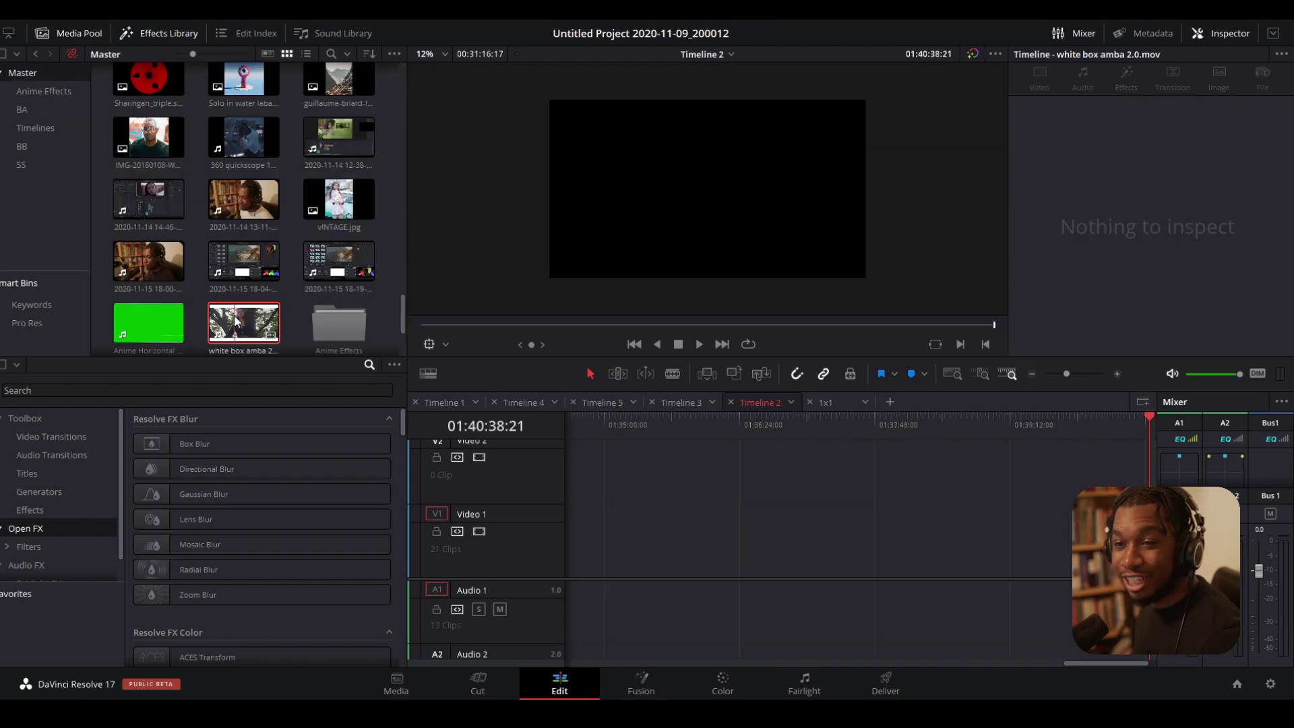
{"action": "left_click_drag", "start_coordinate": [235, 322], "coordinate": [738, 540]}
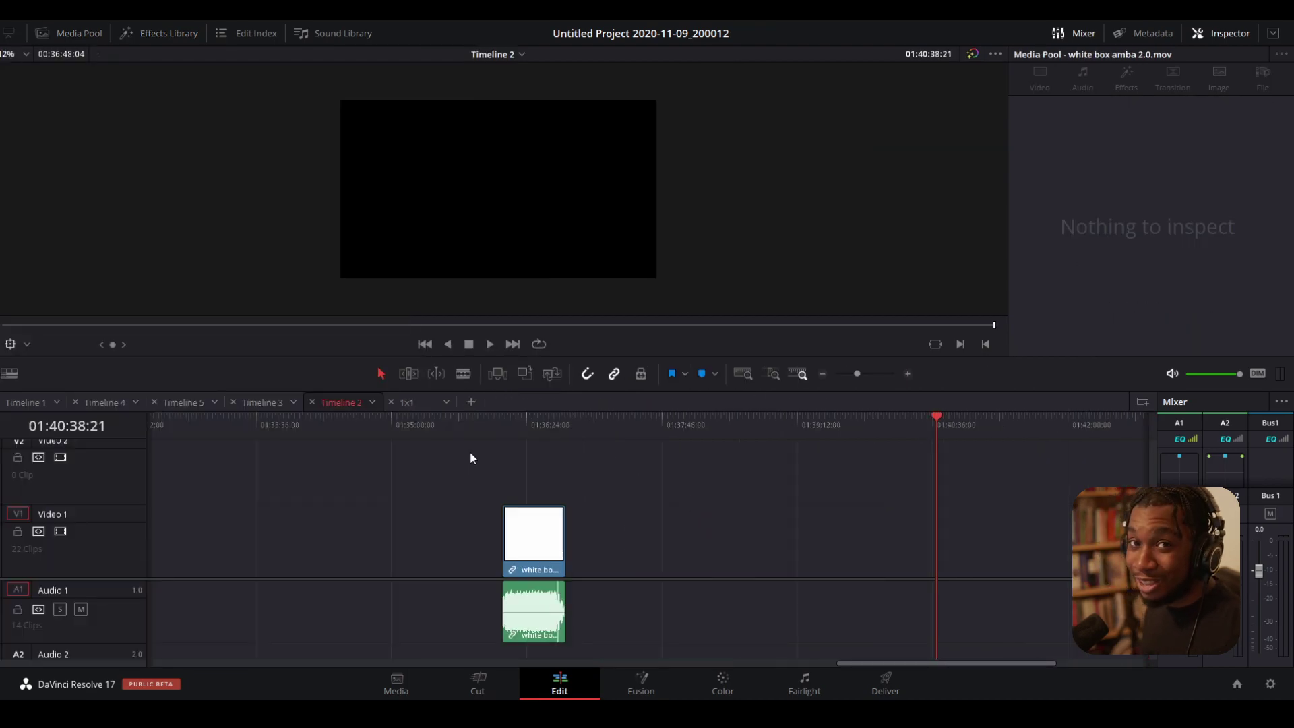
Play the white box clip on Timeline 2, zooming the timeline out and back in, then stop.
{"action": "left_click", "coordinate": [503, 426]}
{"action": "key", "text": "space"}
{"action": "left_click", "coordinate": [520, 423]}
{"action": "key", "text": "space"}
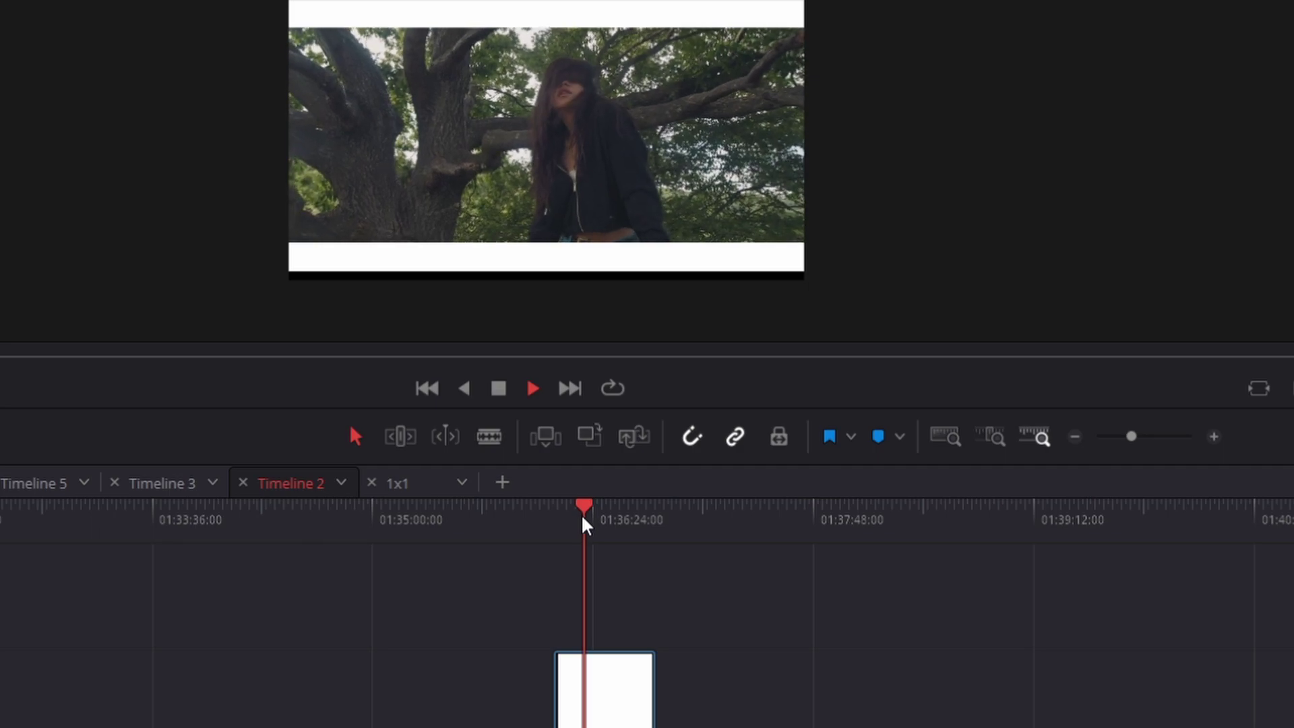
{"action": "key", "text": "ctrl+minus"}
{"action": "key", "text": "ctrl+minus"}
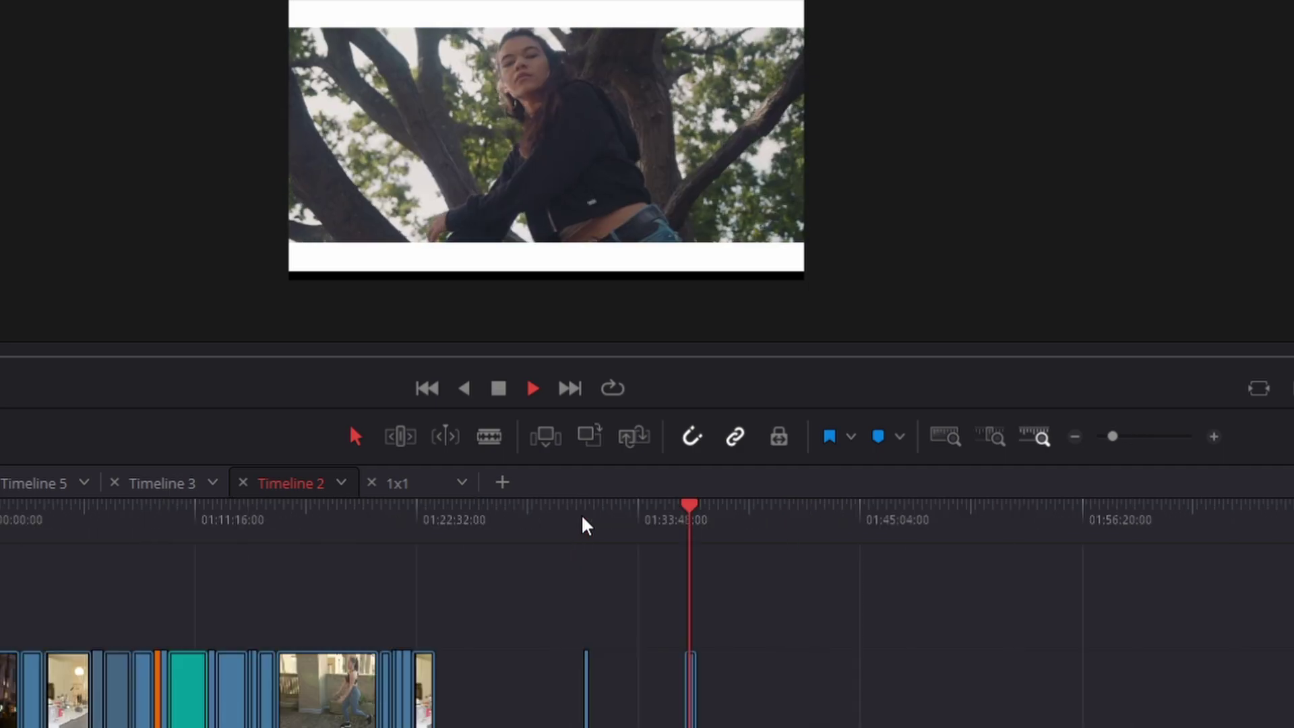
{"action": "key", "text": "ctrl+equal"}
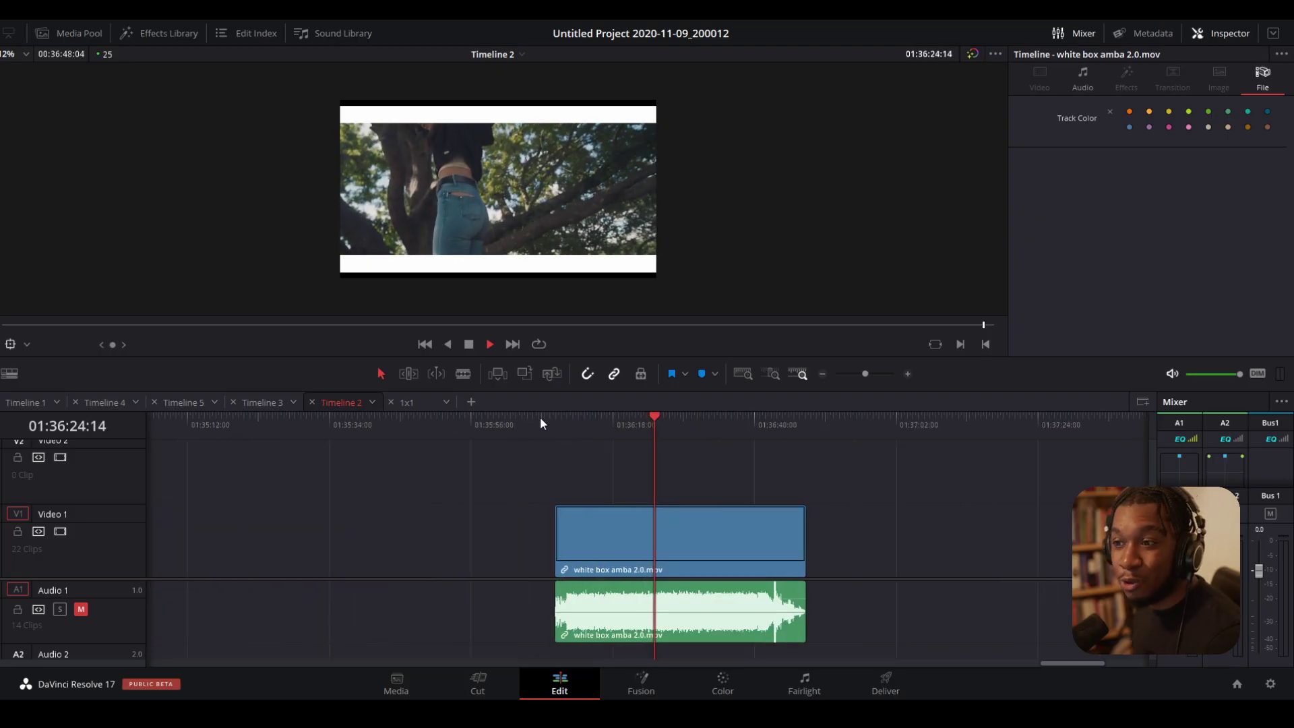
{"action": "key", "text": "space"}
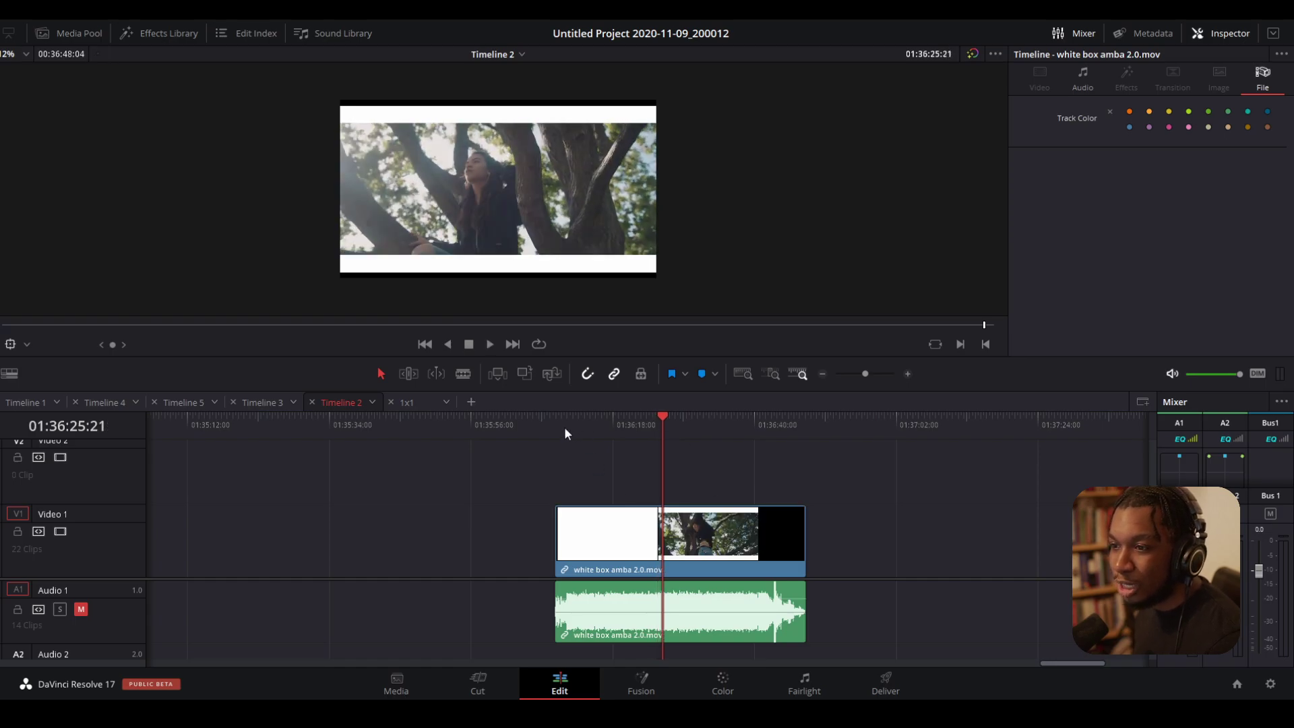
Mark an In point at the clip start, 01:36:09:01, and scrub to the VAIDERS ARC title at 01:36:45:09.
{"action": "left_click", "coordinate": [559, 421]}
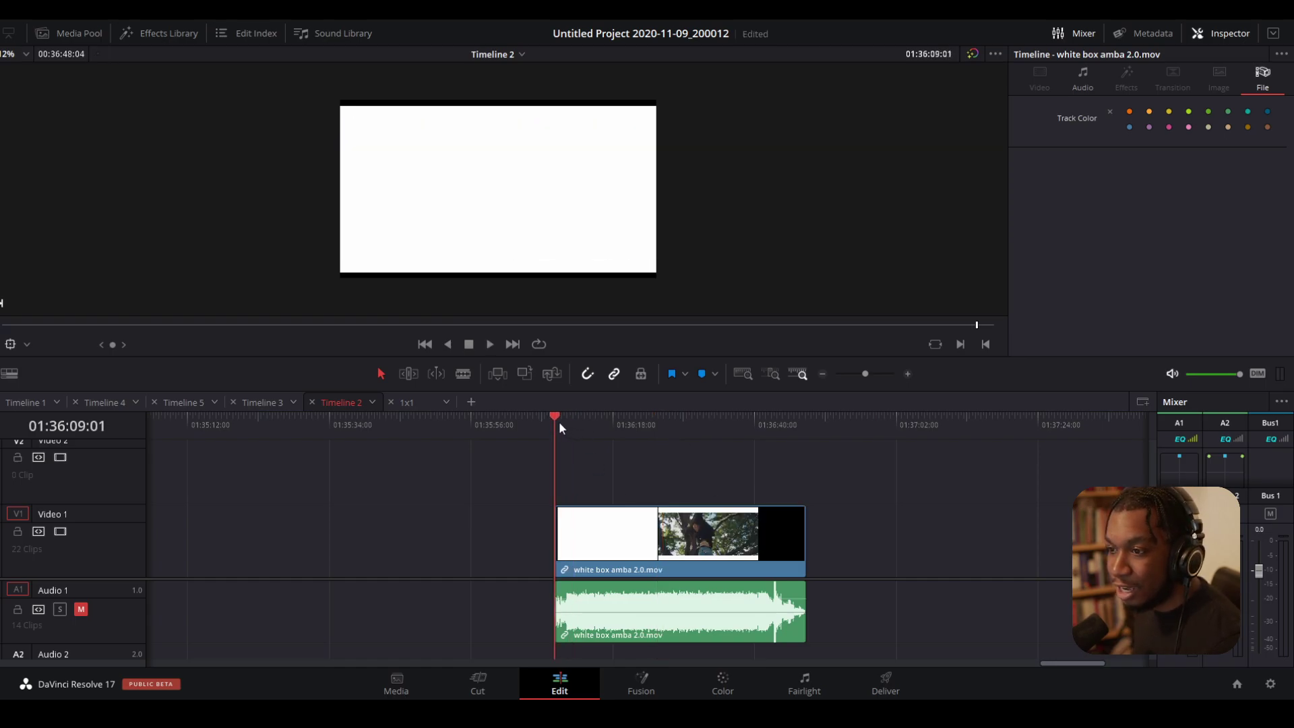
{"action": "key", "text": "i"}
{"action": "left_click_drag", "start_coordinate": [583, 432], "coordinate": [791, 429]}
Mark an Out point at 01:36:45:09 and run Detect Scene Cuts on the clip.
{"action": "key", "text": "o"}
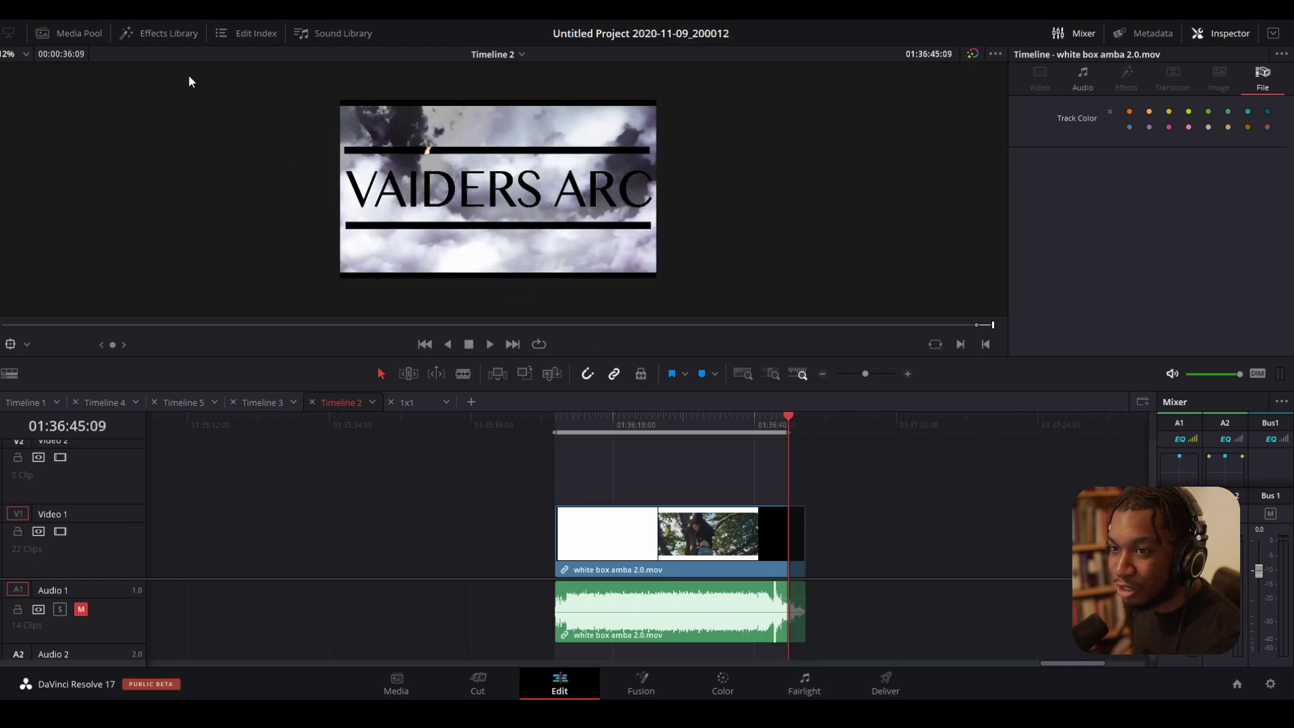
{"action": "left_click", "coordinate": [155, 17]}
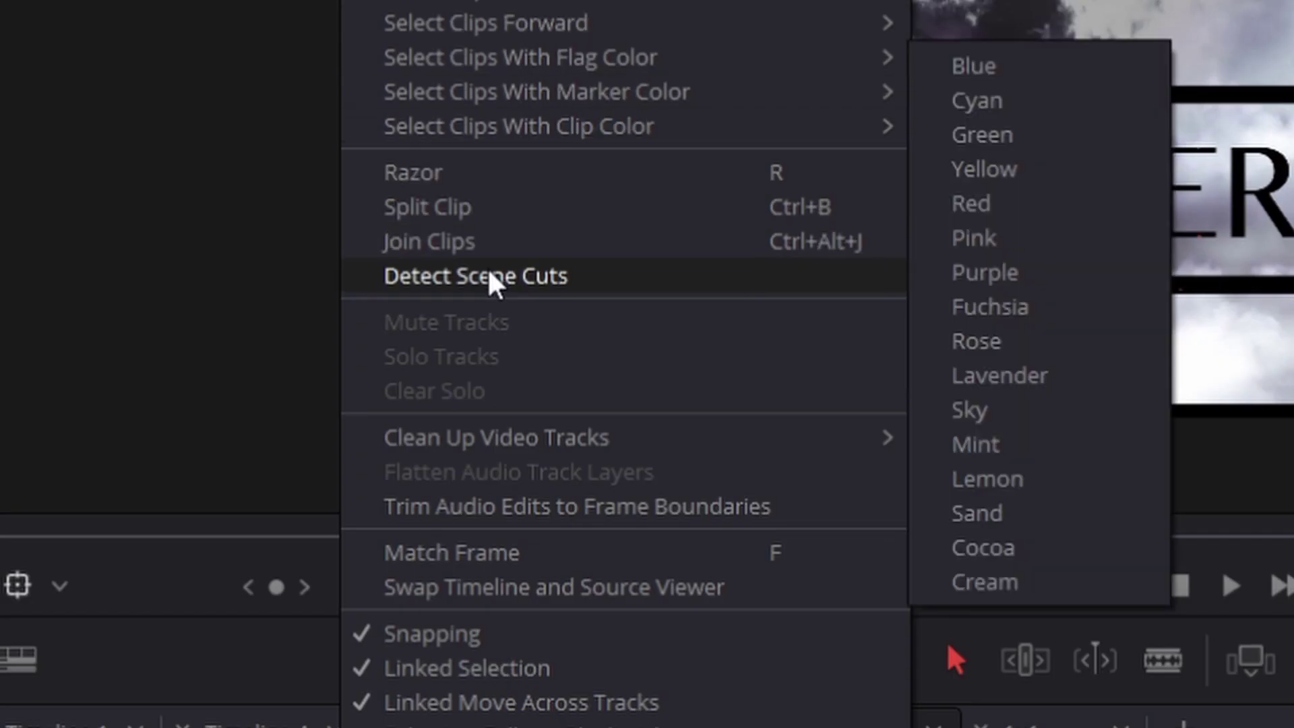
{"action": "left_click", "coordinate": [490, 274]}
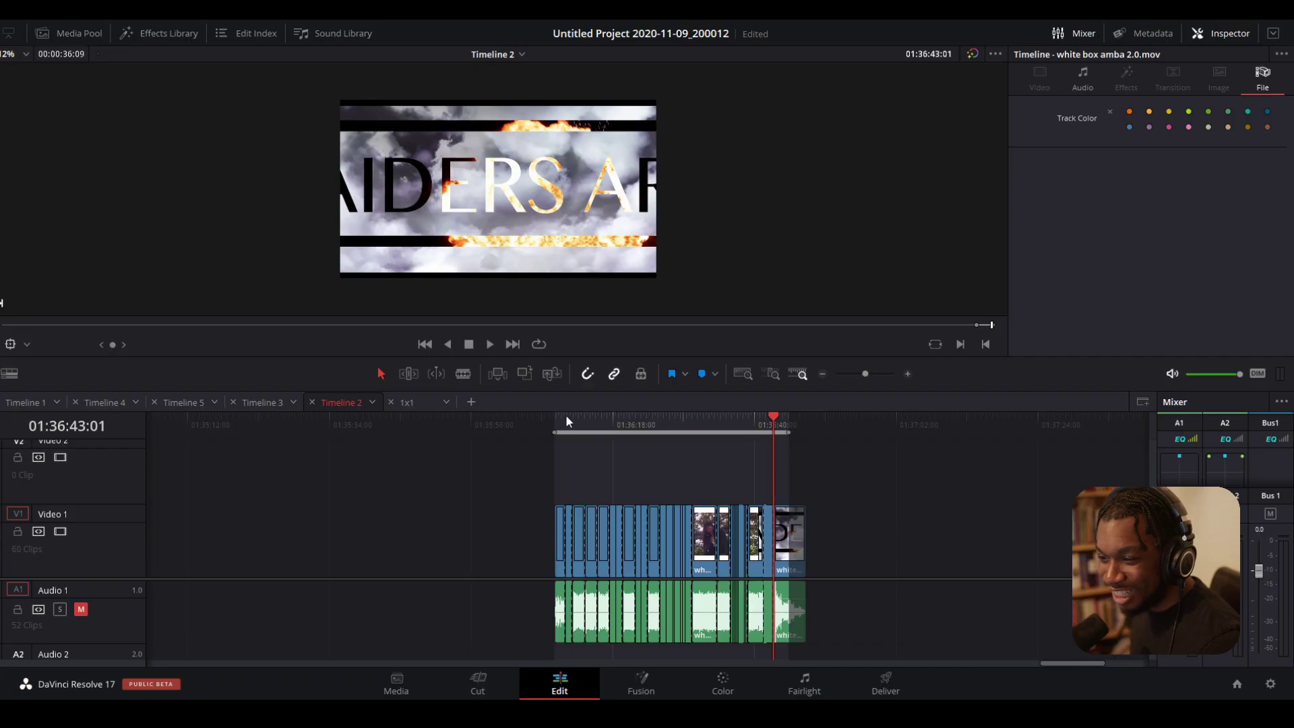
Play back the scene-cut clips from near the clip start, then stop.
{"action": "left_click", "coordinate": [566, 417]}
{"action": "key", "text": "space"}
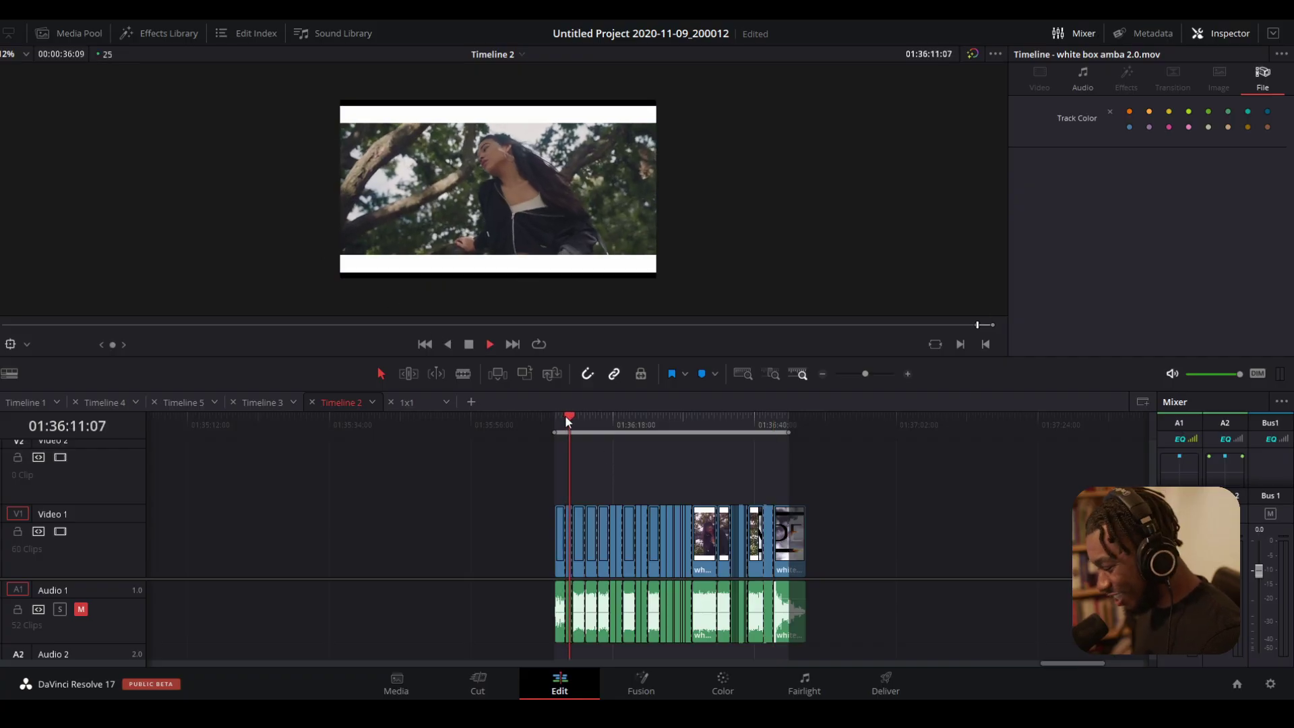
{"action": "scroll", "coordinate": [566, 417], "scroll_direction": "up", "scroll_amount": 3}
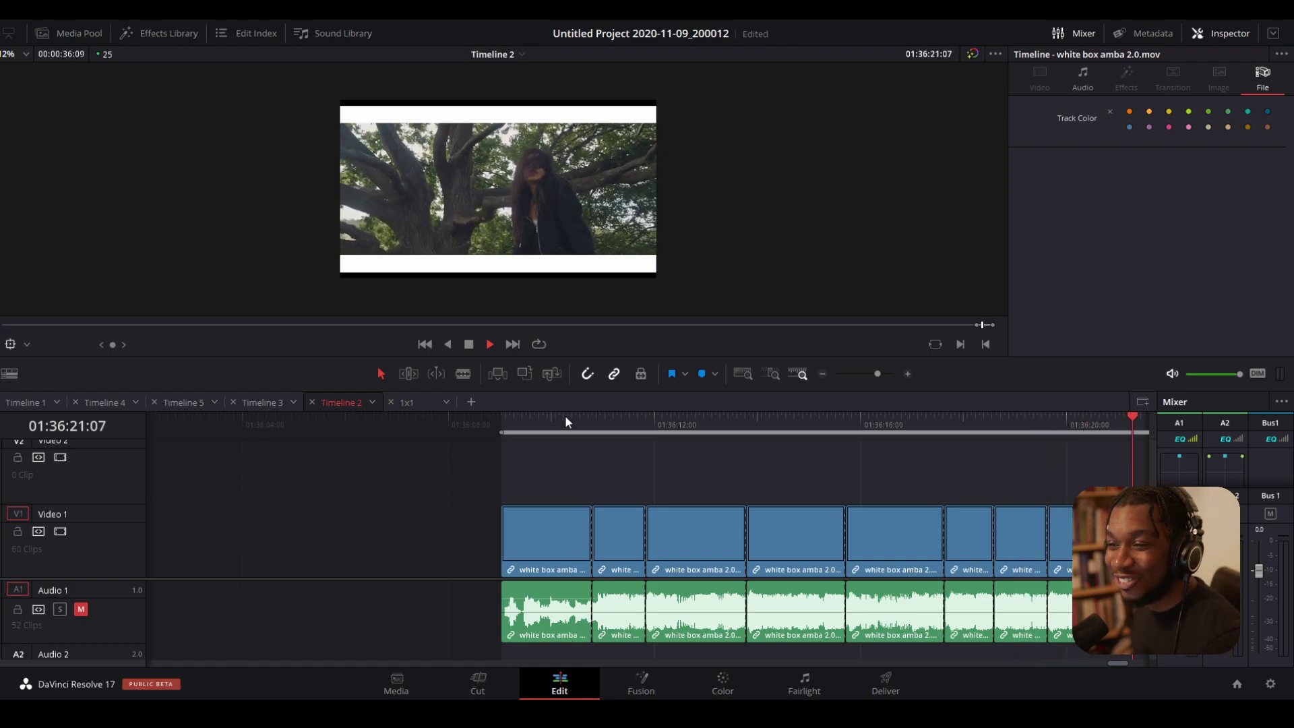
{"action": "key", "text": "space"}
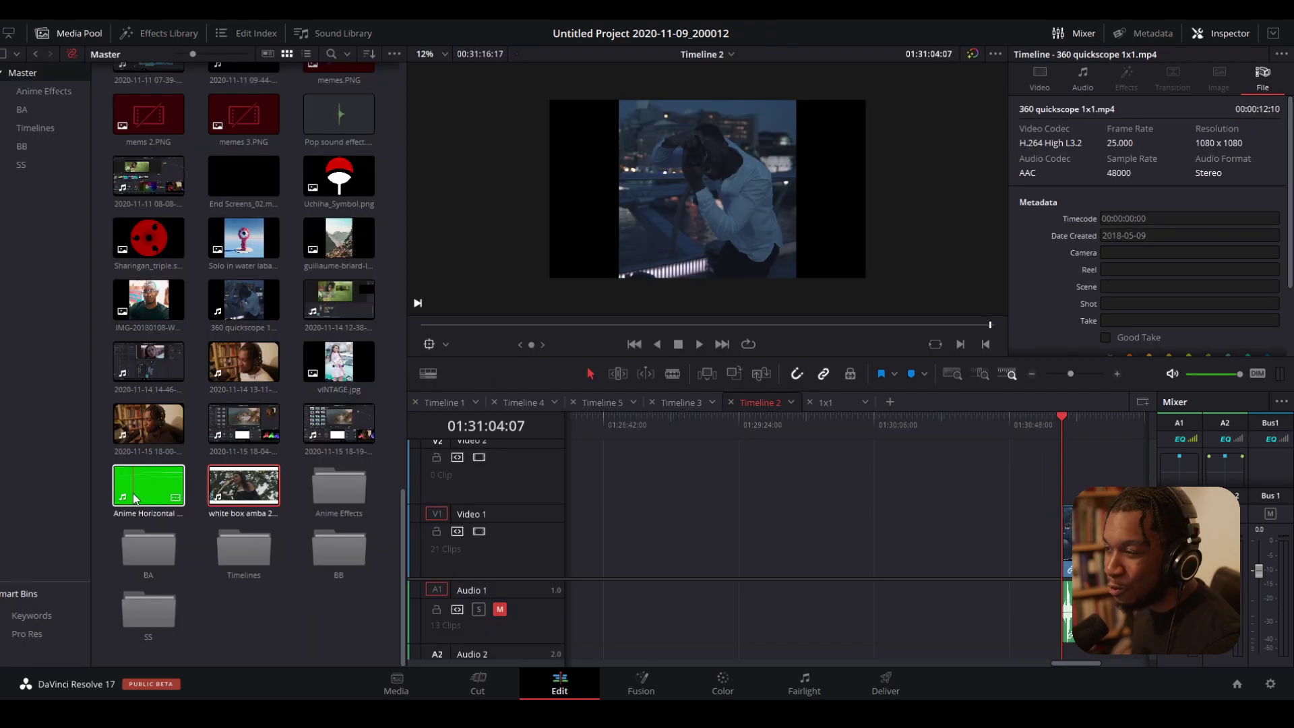
Drop the Anime Horizontal Lines Green Screen clip onto V2 and apply 3D Keyer, found by searching '3d'.
{"action": "left_click_drag", "start_coordinate": [134, 498], "coordinate": [1069, 469]}
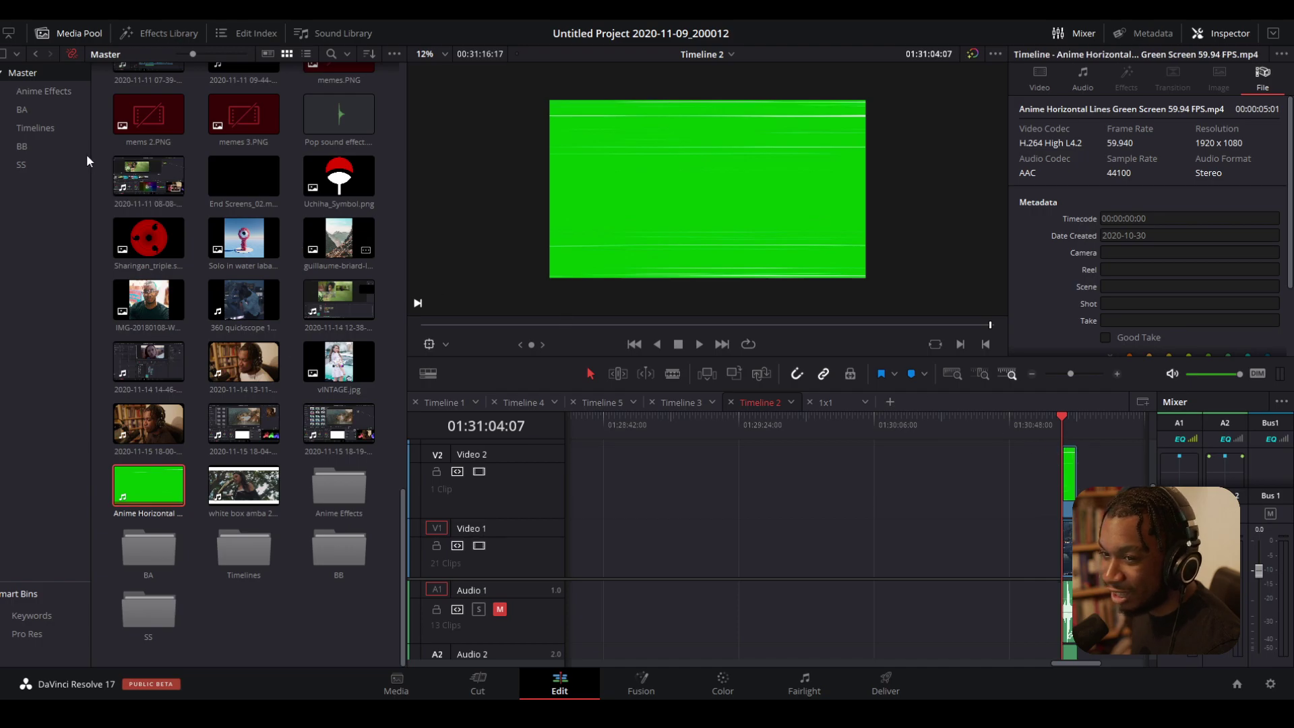
{"action": "left_click", "coordinate": [95, 33]}
{"action": "left_click", "coordinate": [149, 37]}
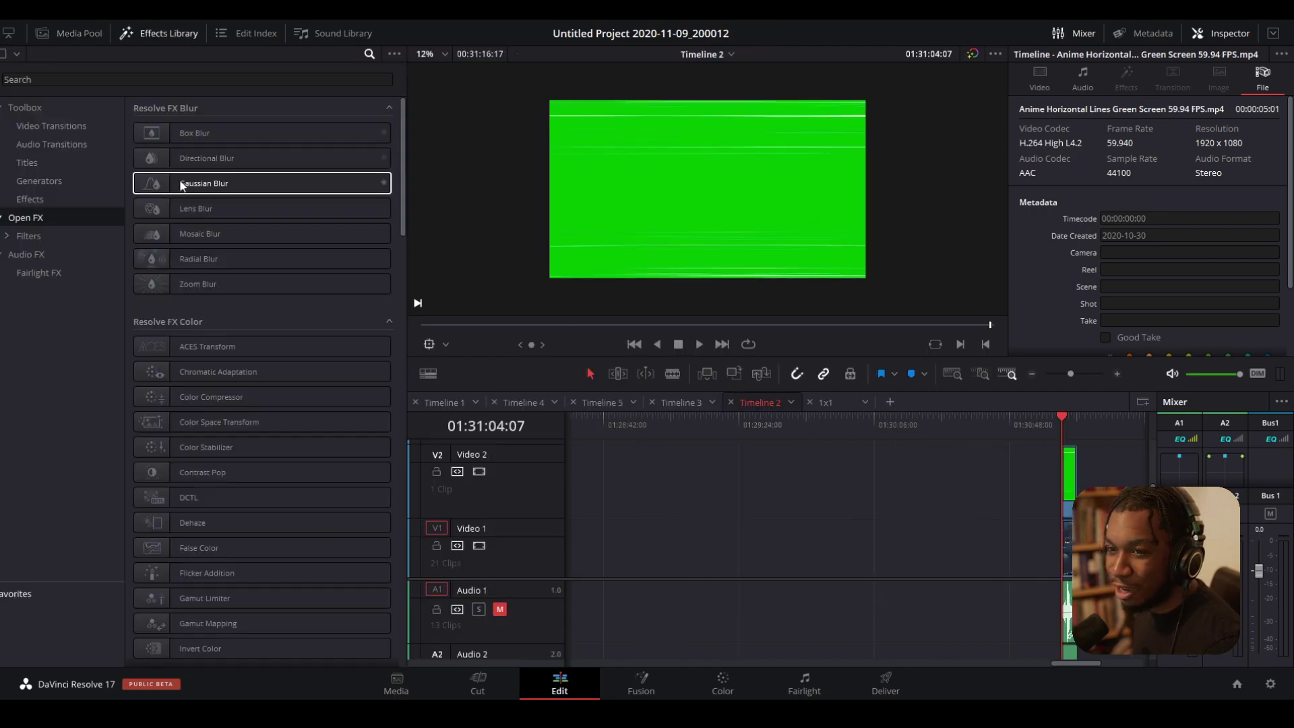
{"action": "key", "text": "ctrl+f"}
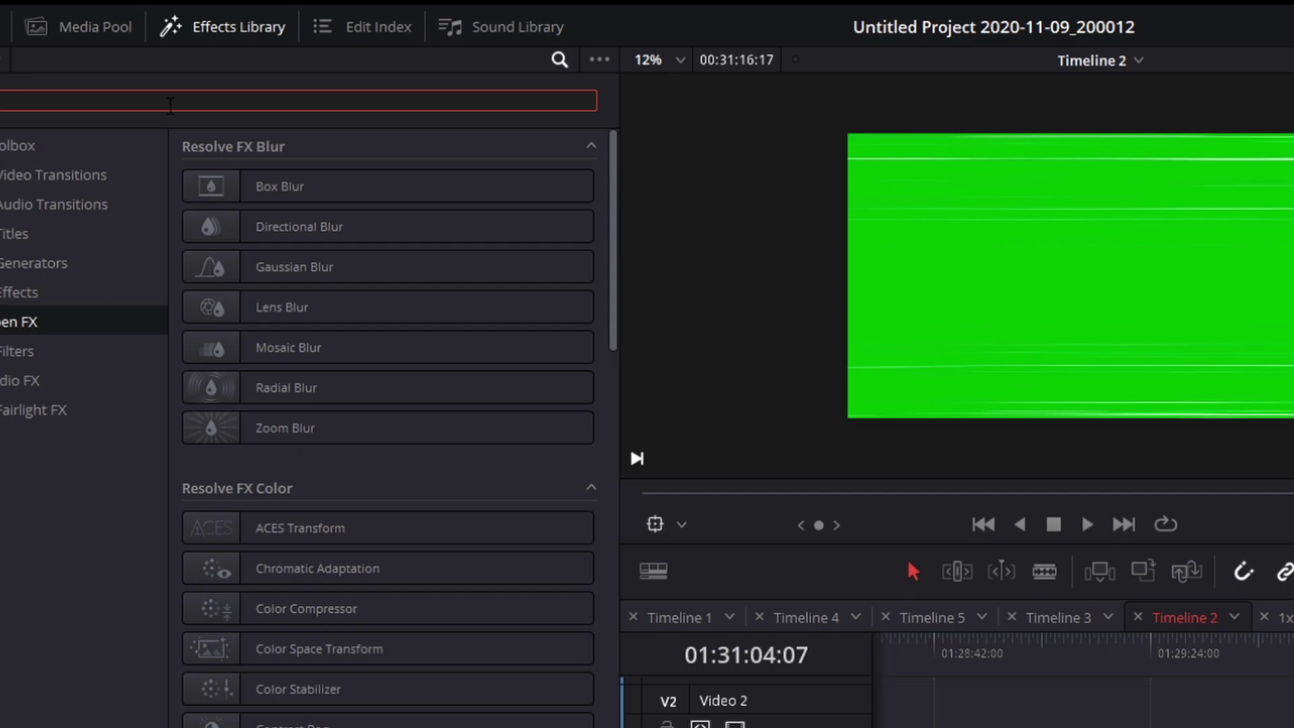
{"action": "type", "text": "3d"}
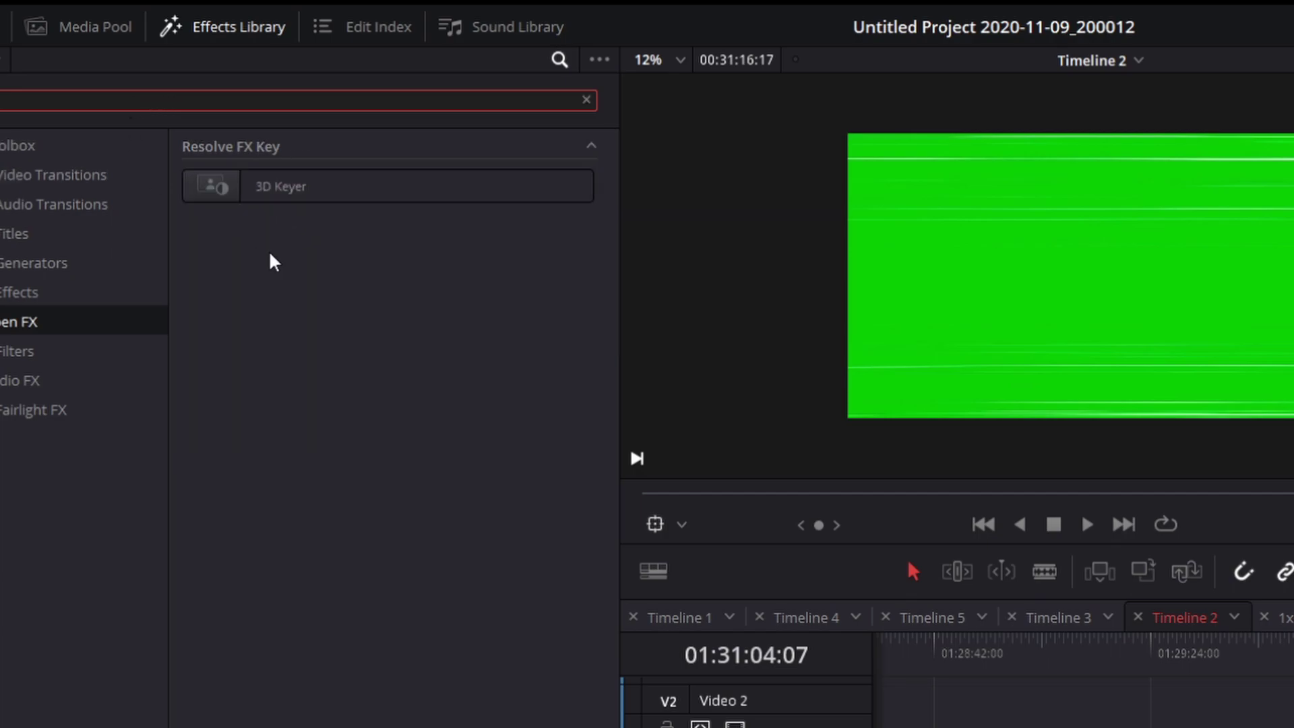
{"action": "left_click", "coordinate": [232, 190]}
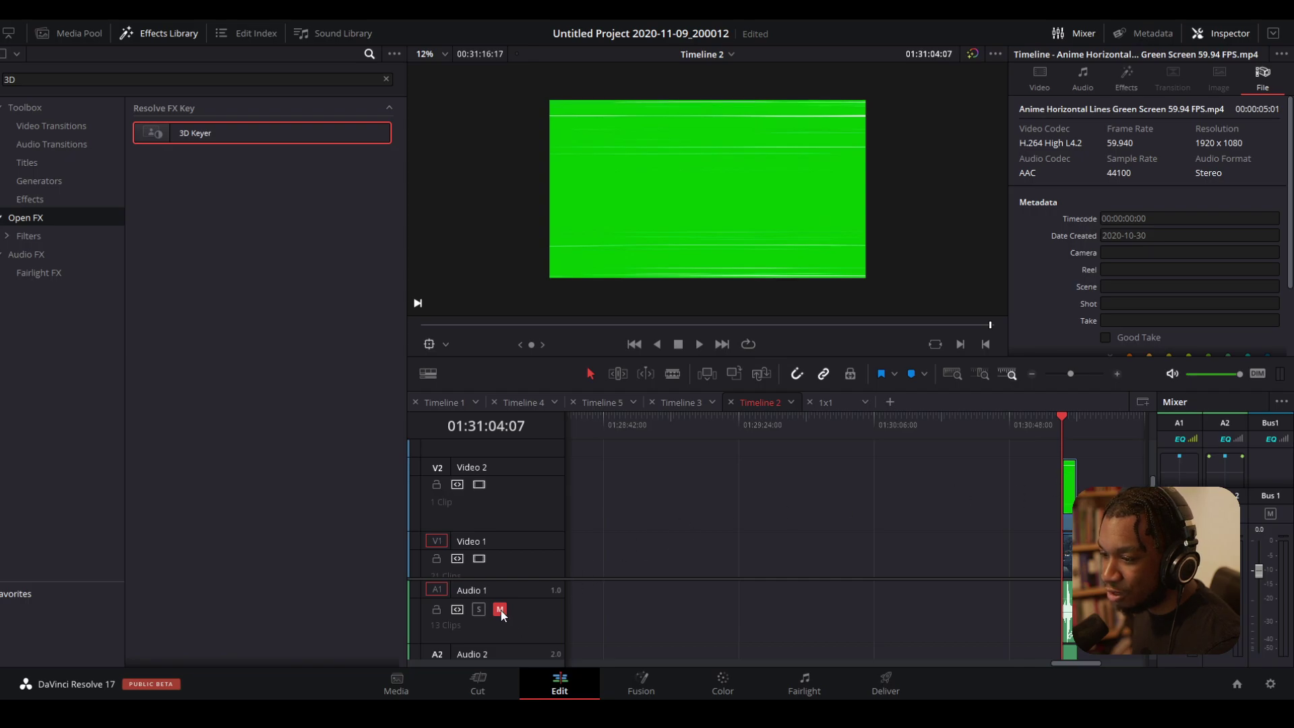
{"action": "double_click", "coordinate": [236, 138]}
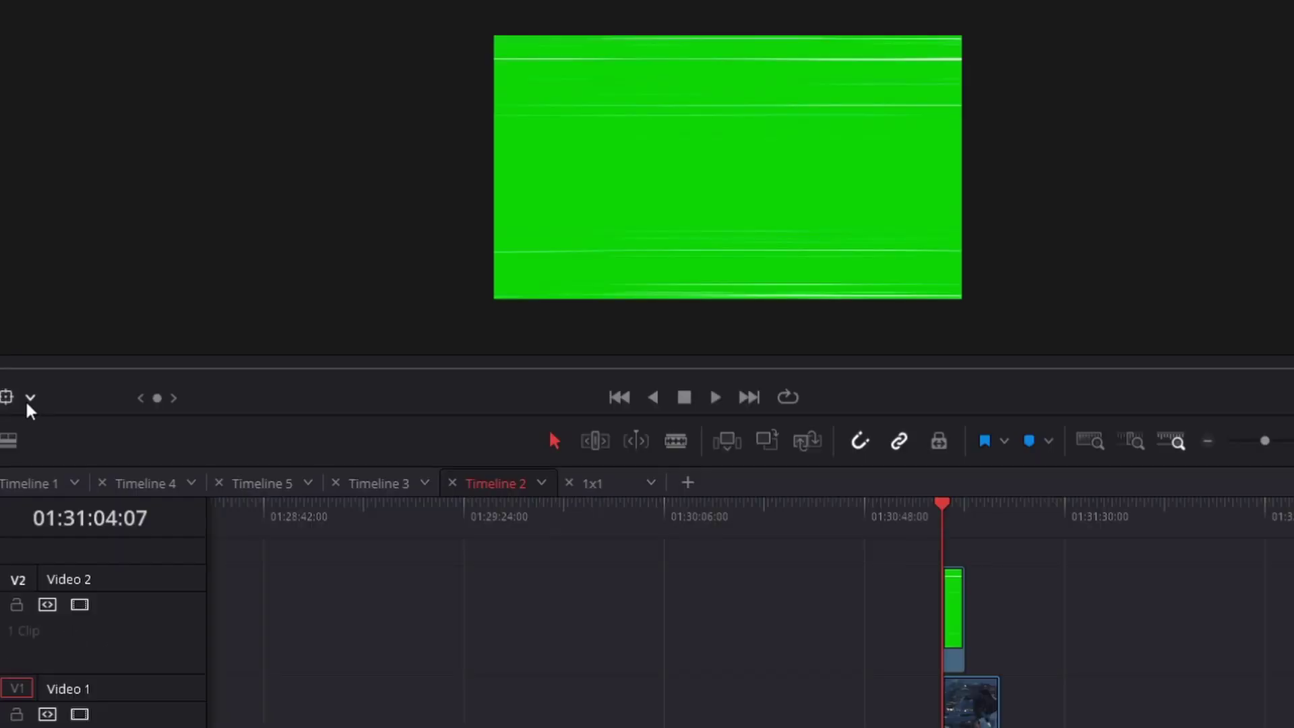
Key out the green with a keyer stroke in Open FX Overlay, enable Despill, and play the result.
{"action": "left_click", "coordinate": [27, 399]}
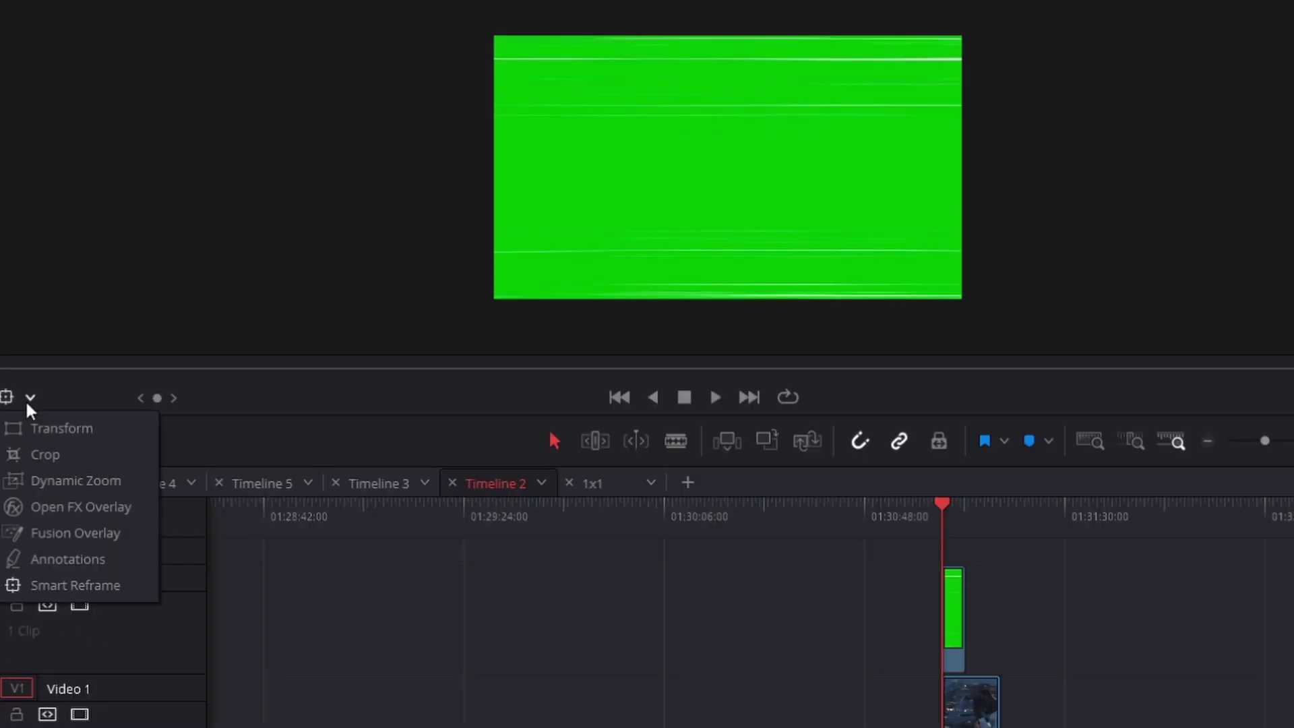
{"action": "left_click", "coordinate": [56, 506]}
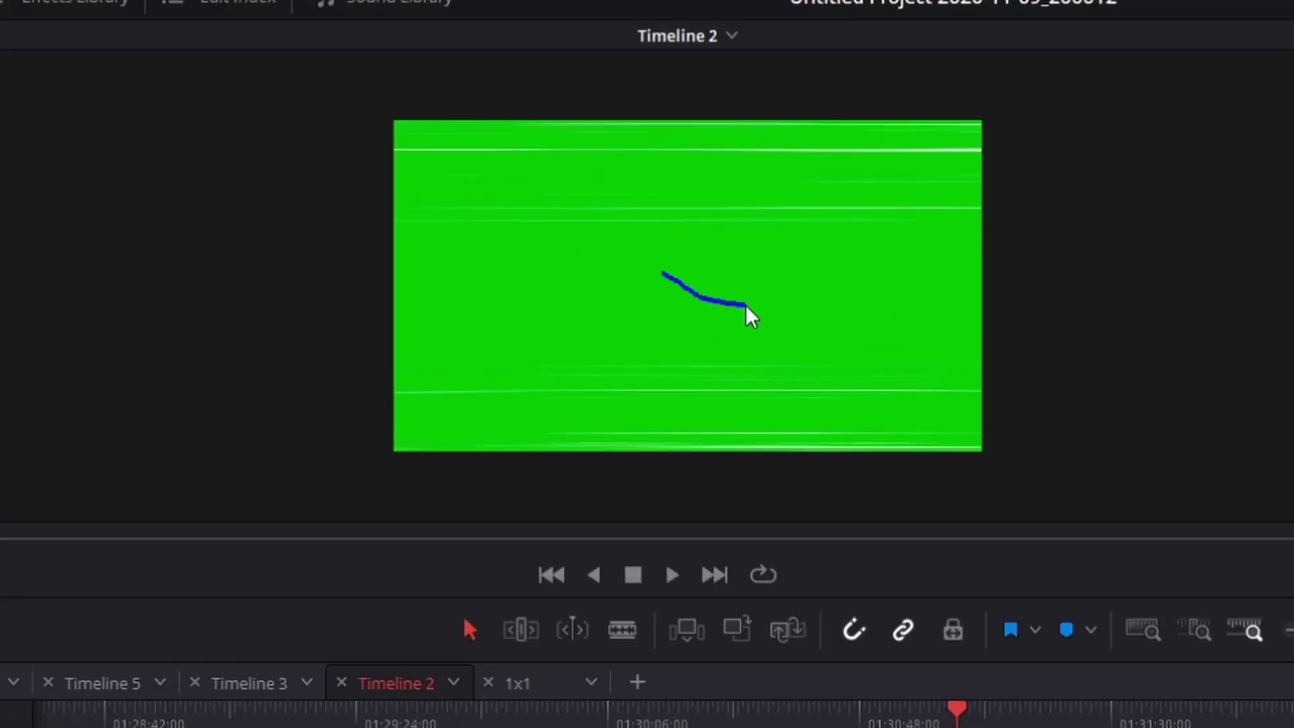
{"action": "left_click_drag", "start_coordinate": [752, 305], "coordinate": [757, 312]}
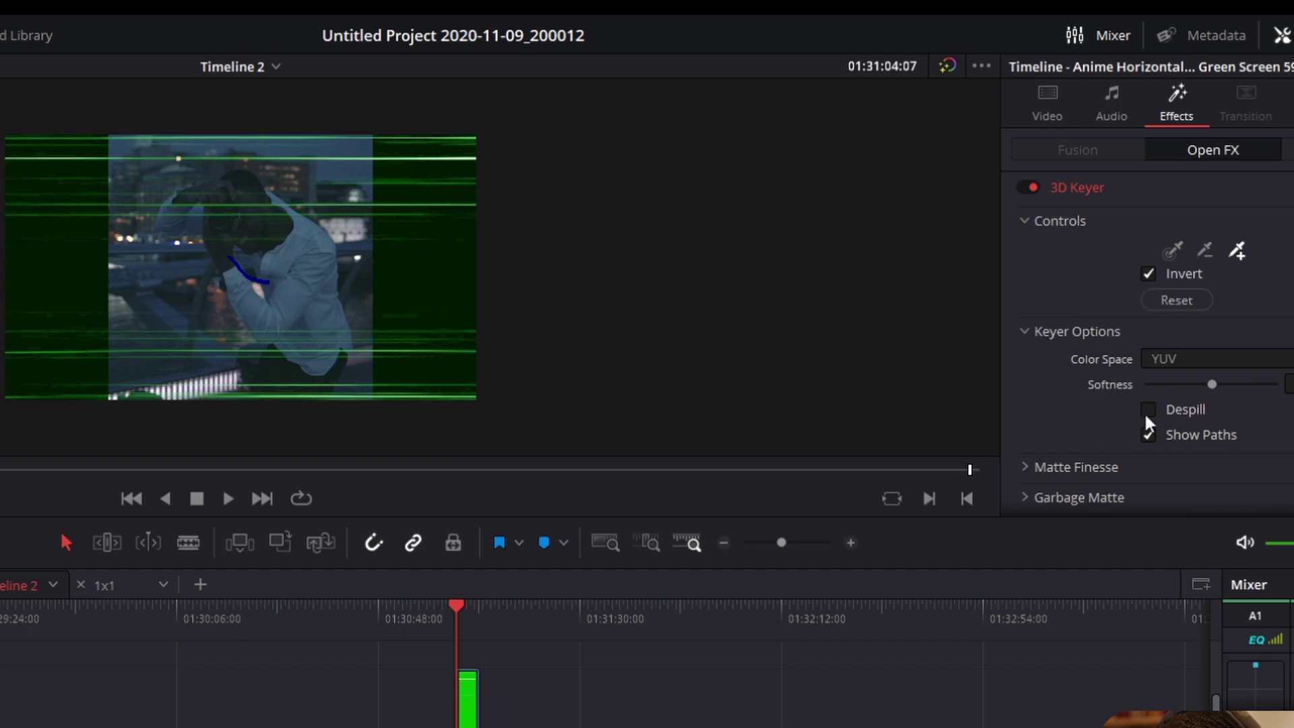
{"action": "left_click", "coordinate": [1148, 410]}
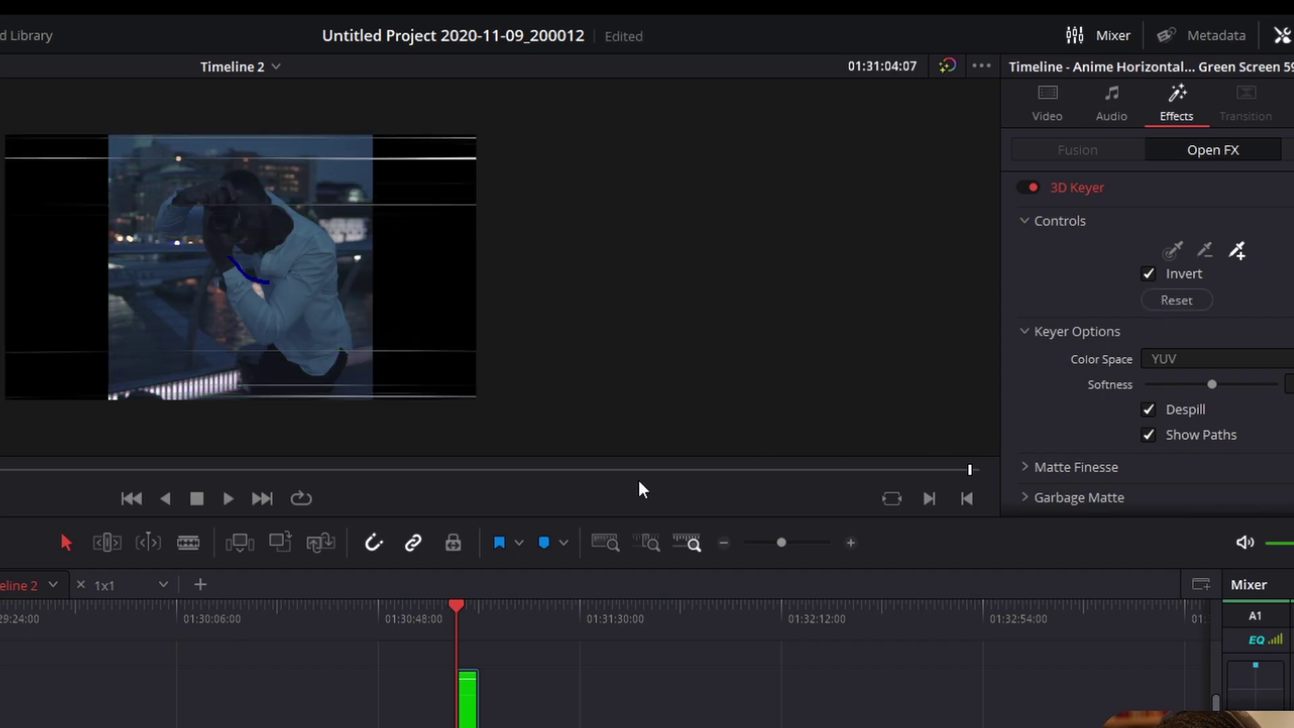
{"action": "key", "text": "space"}
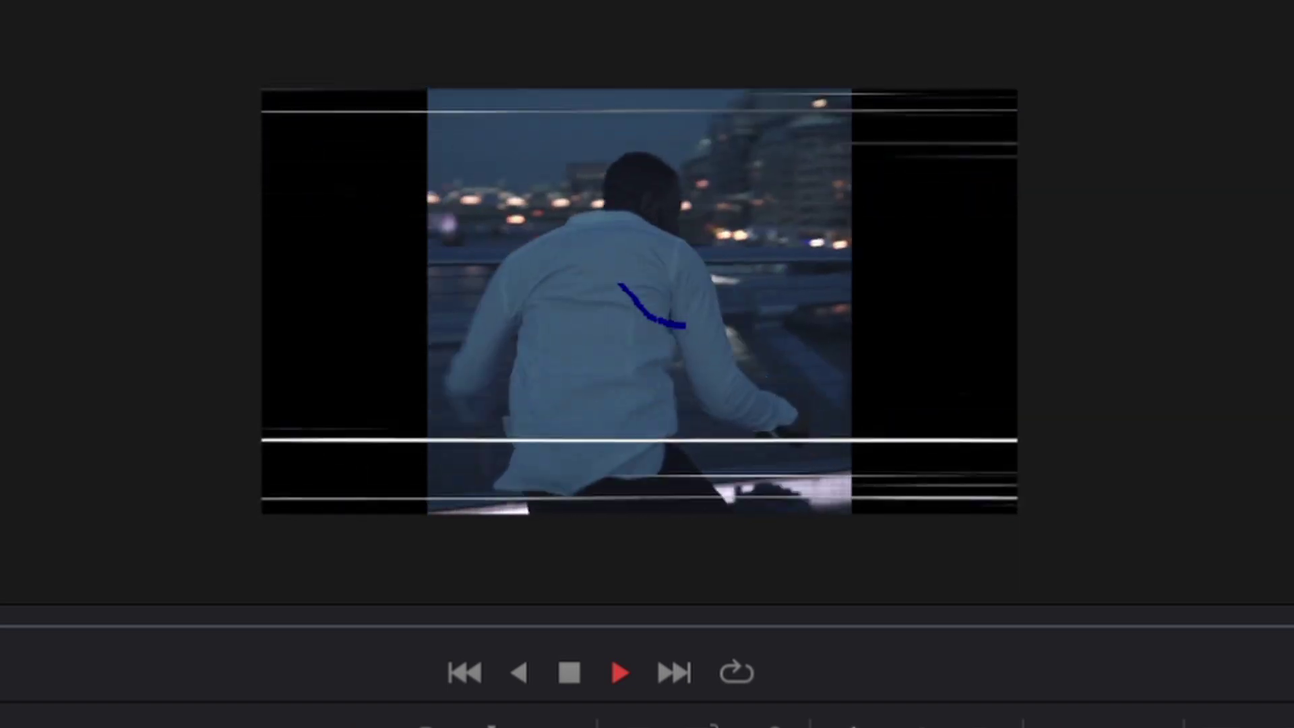
{"action": "key", "text": "space"}
{"action": "key", "text": "space"}
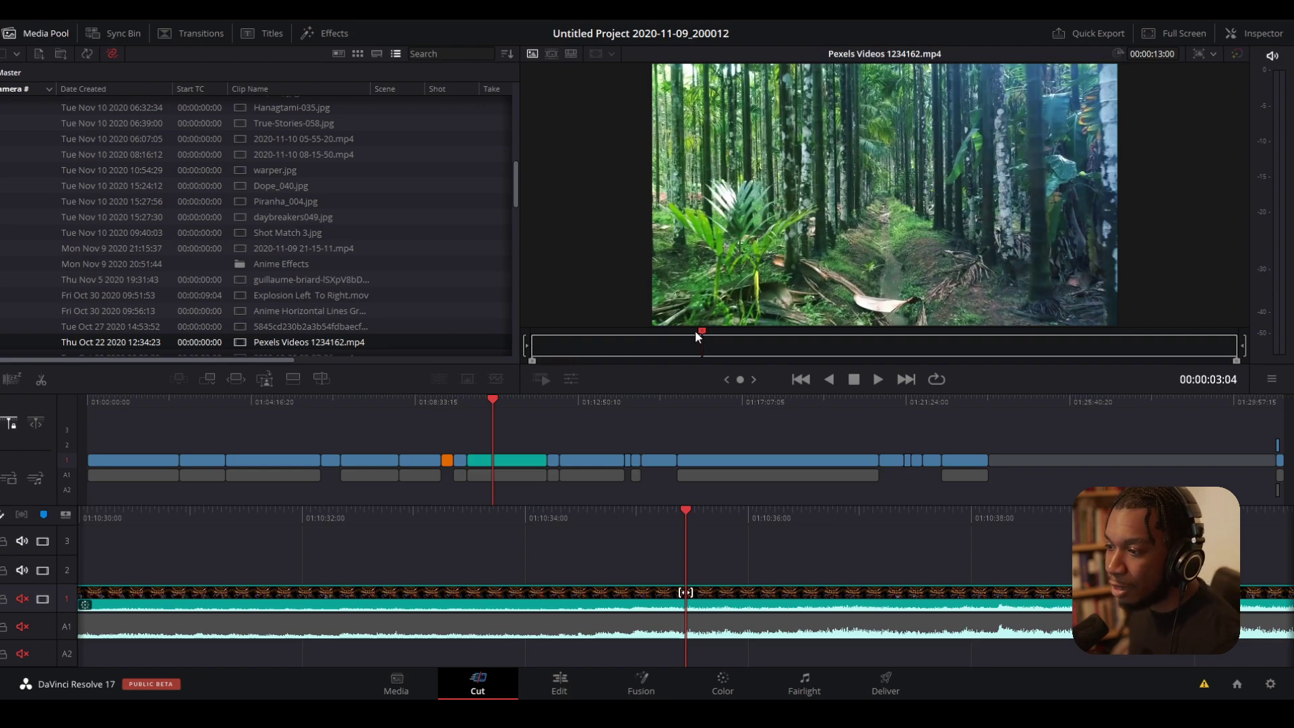
Move the forest clip's In point later and mark Out, giving a 00:00:04:07 range ending 00:00:06:04.
{"action": "left_click_drag", "start_coordinate": [696, 331], "coordinate": [639, 330]}
{"action": "left_click_drag", "start_coordinate": [529, 361], "coordinate": [643, 345]}
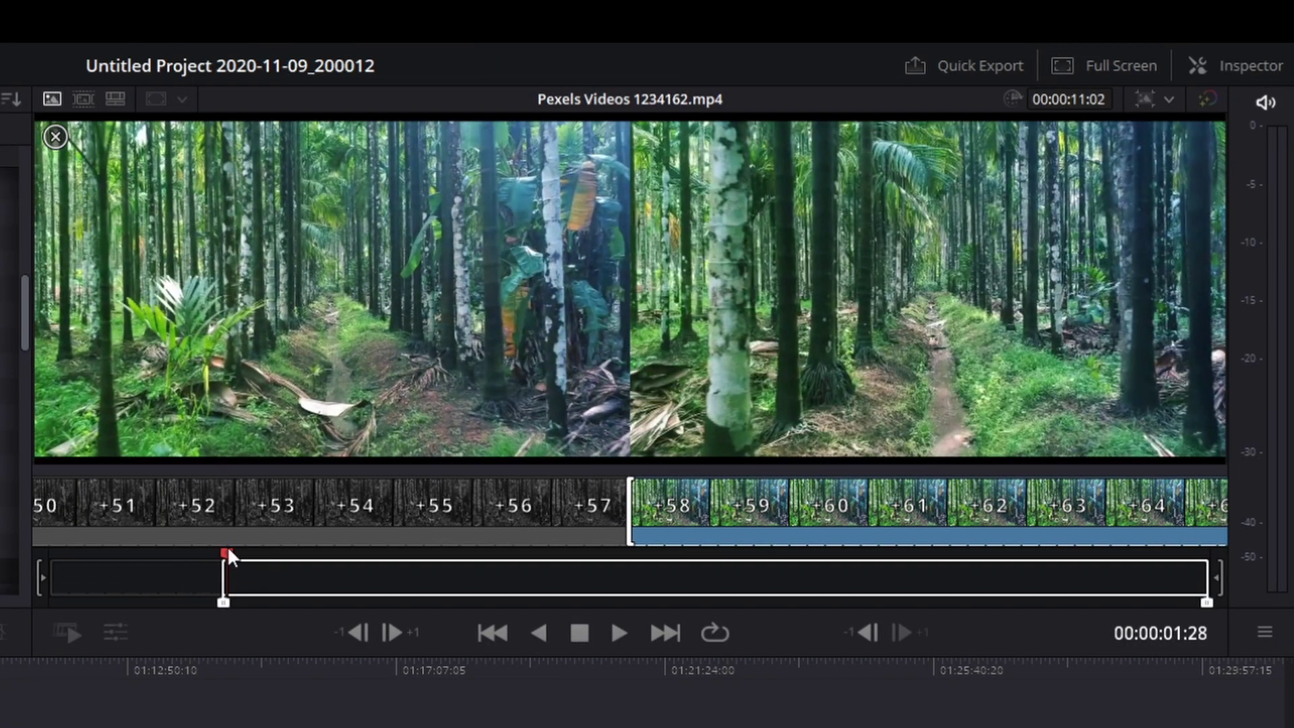
{"action": "left_click_drag", "start_coordinate": [228, 554], "coordinate": [598, 551]}
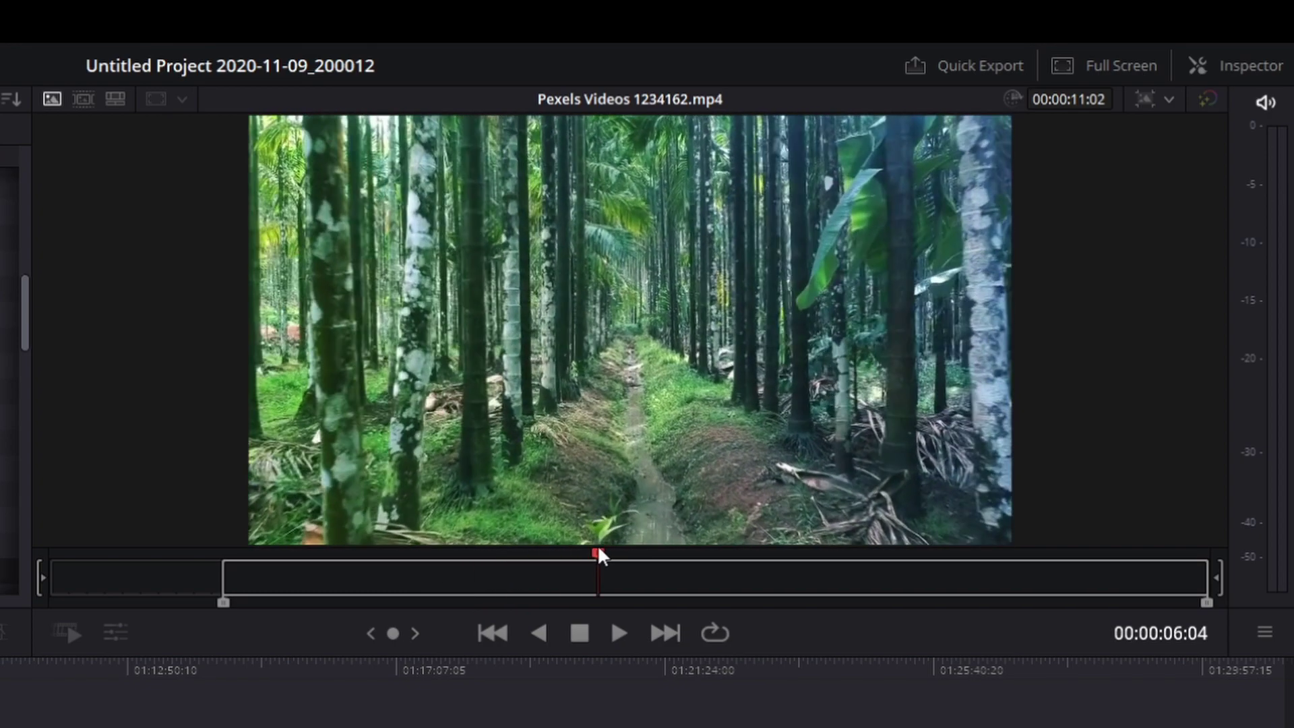
{"action": "key", "text": "o"}
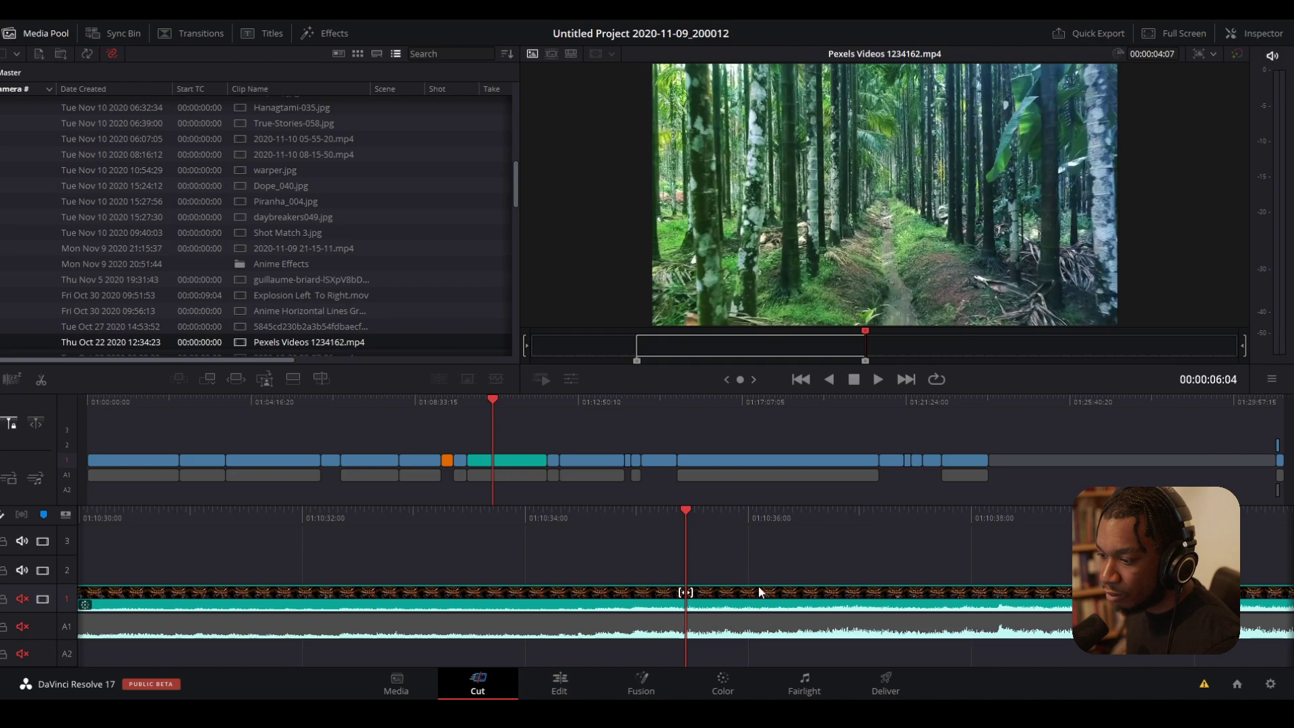
On the Edit page, drop the trimmed Pexels forest clip onto V2 at the playhead and play it.
{"action": "left_click", "coordinate": [561, 682]}
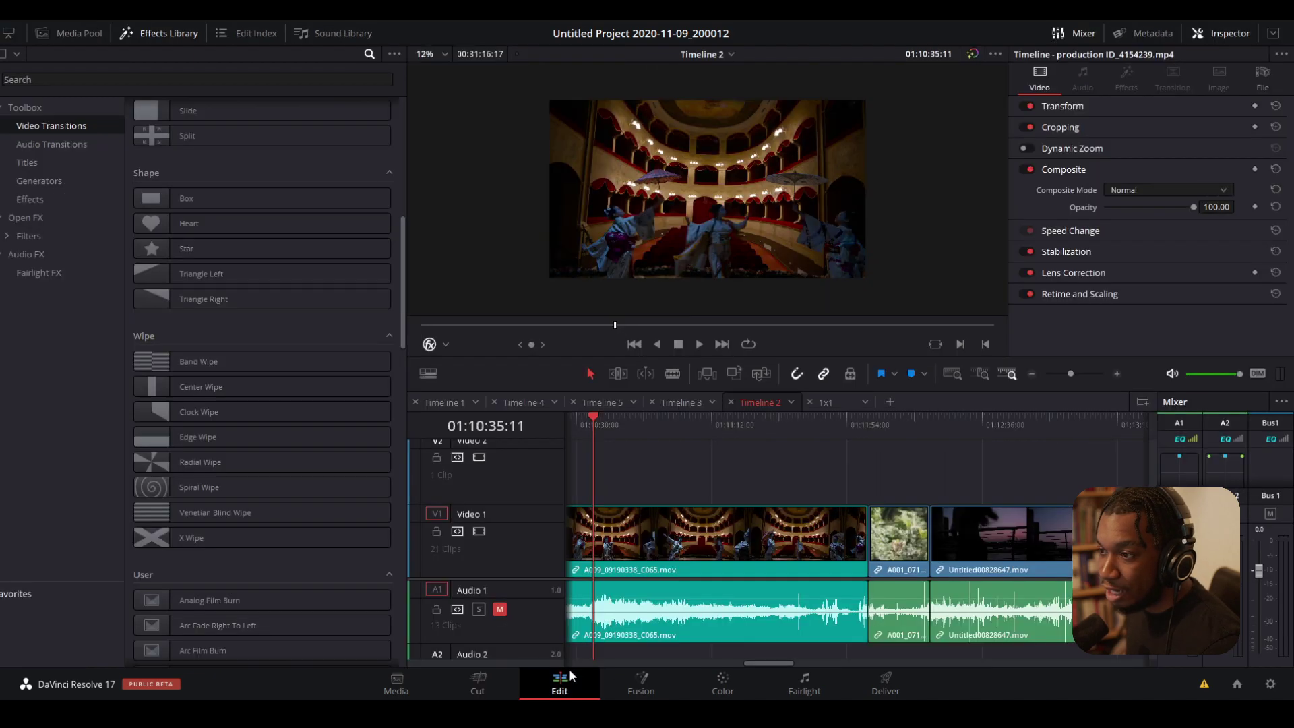
{"action": "left_click", "coordinate": [66, 30]}
{"action": "double_click", "coordinate": [339, 135]}
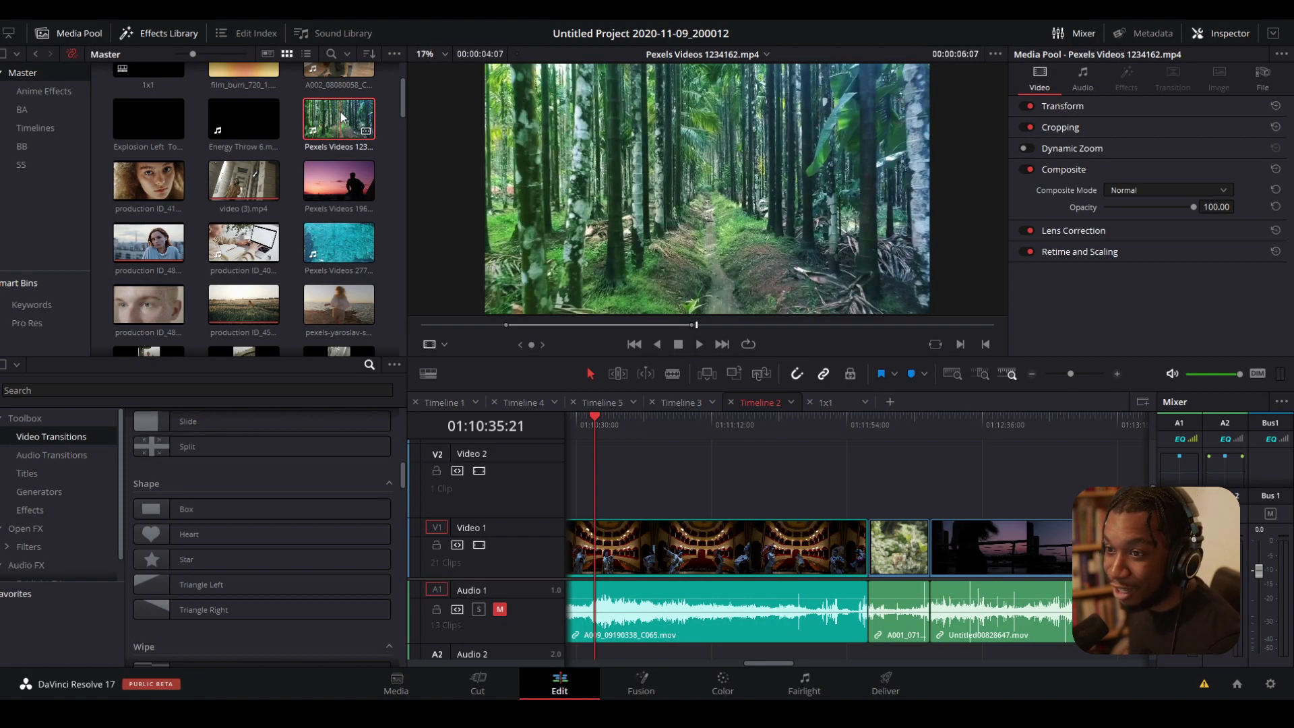
{"action": "left_click_drag", "start_coordinate": [341, 116], "coordinate": [605, 481]}
{"action": "key", "text": "space"}
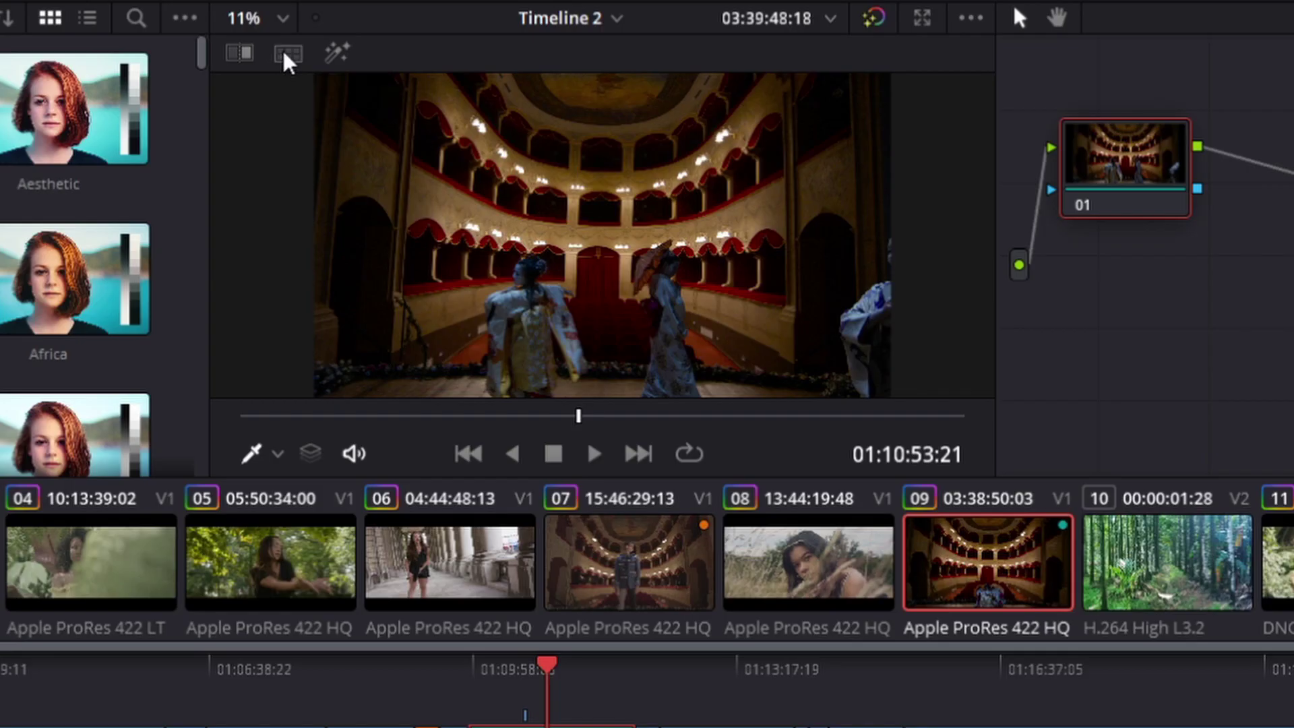
Turn on split screen in Neighbor Clips mode and step to the next clip.
{"action": "left_click", "coordinate": [287, 55]}
{"action": "left_click", "coordinate": [887, 54]}
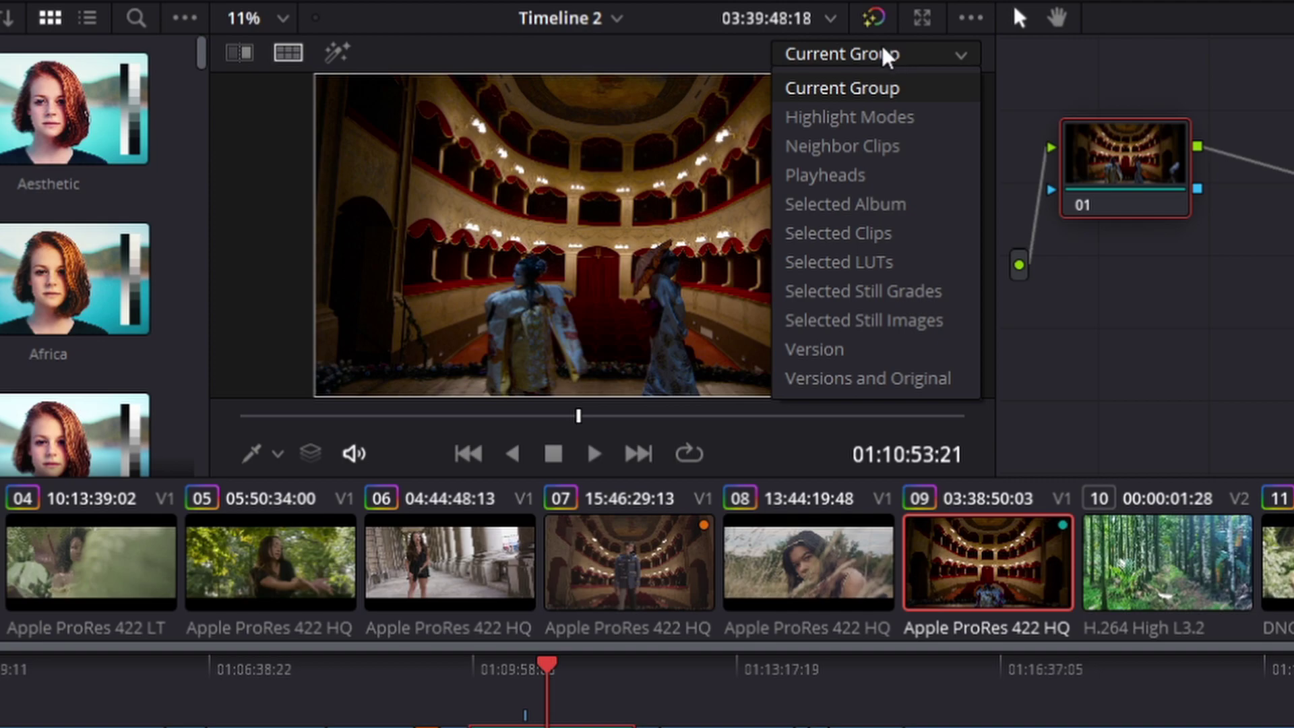
{"action": "left_click", "coordinate": [882, 144]}
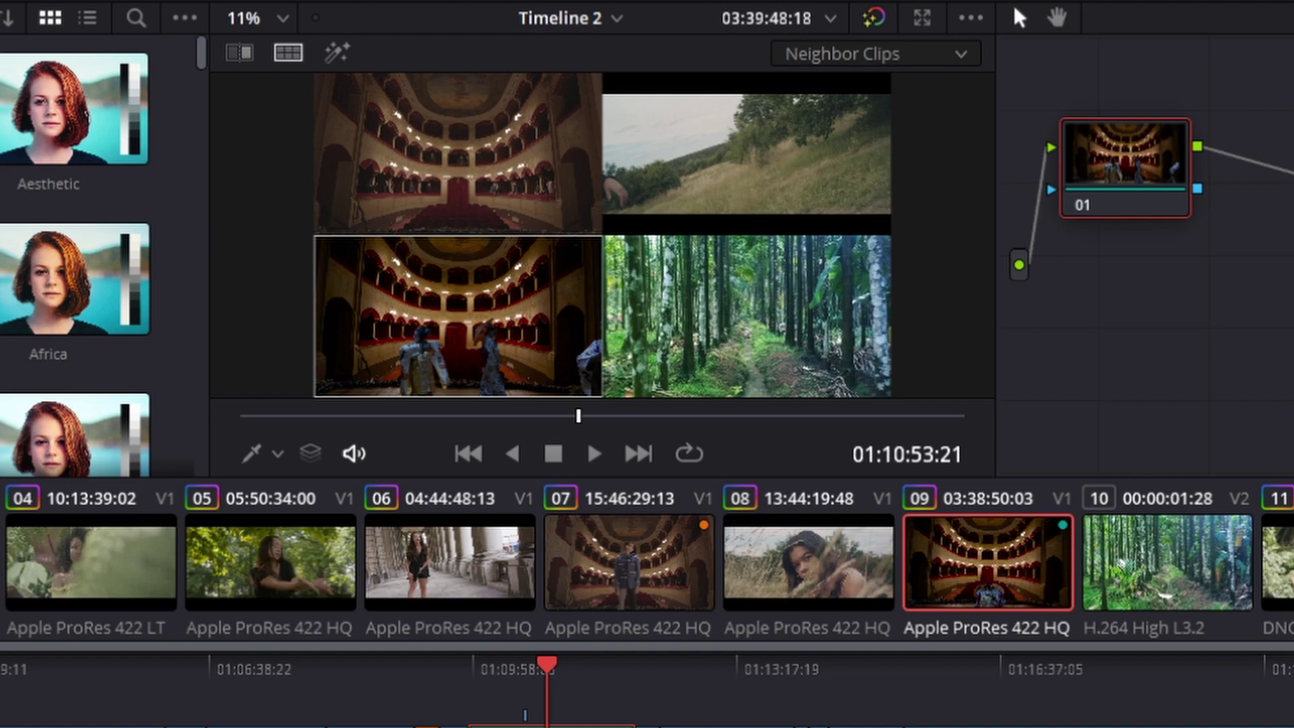
{"action": "key", "text": "Down"}
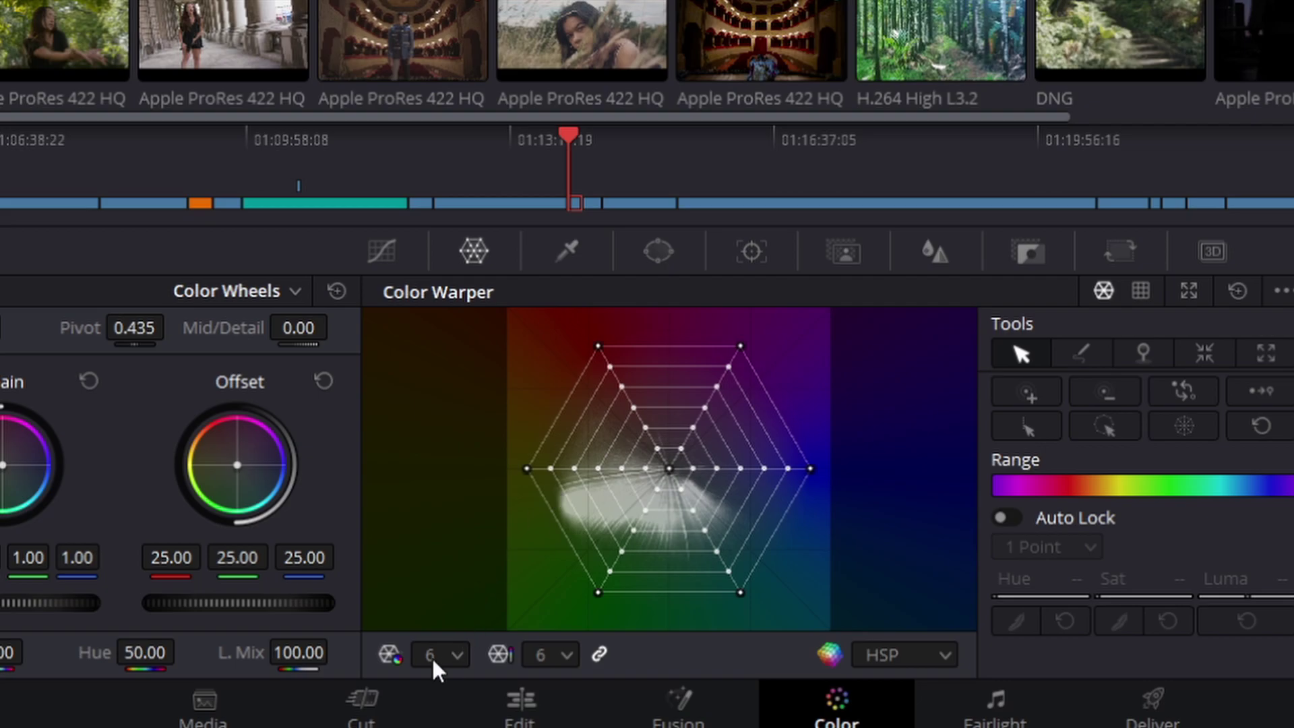
Set the Color Warper grid to 16 points and expand the colours outward from the centre.
{"action": "left_click", "coordinate": [435, 657]}
{"action": "left_click", "coordinate": [446, 592]}
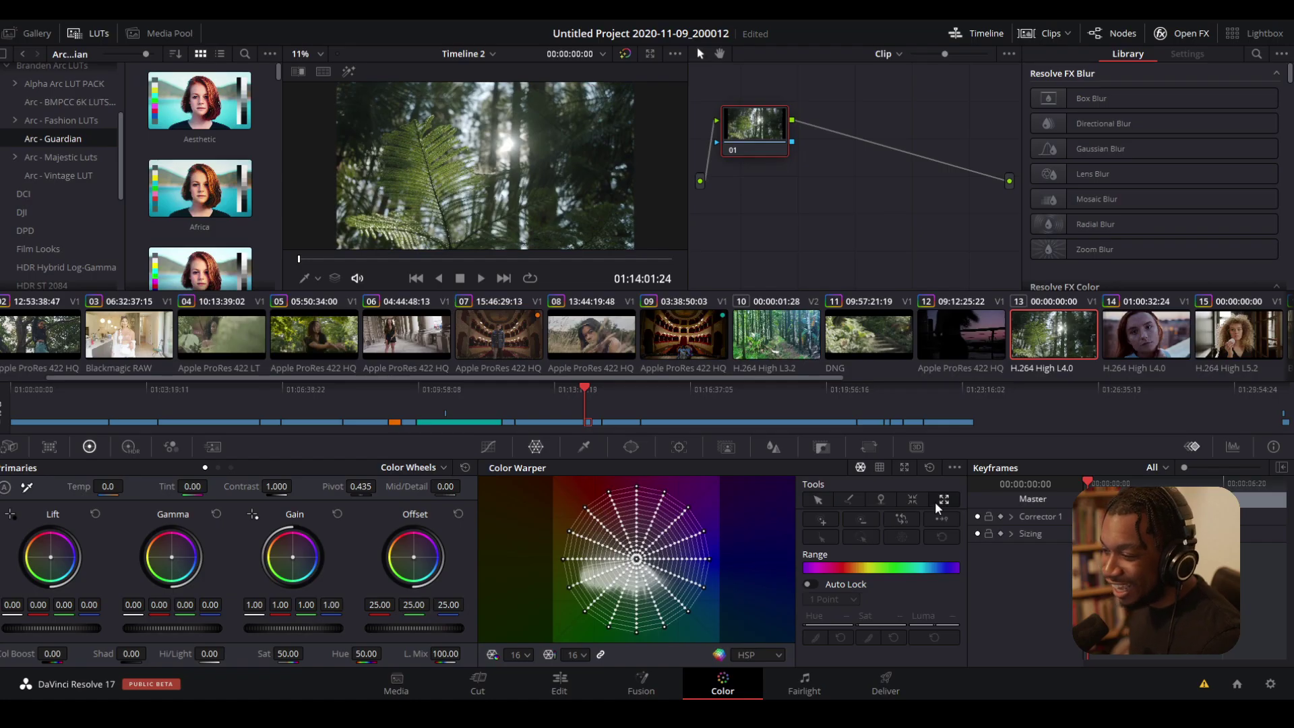
{"action": "left_click", "coordinate": [944, 500]}
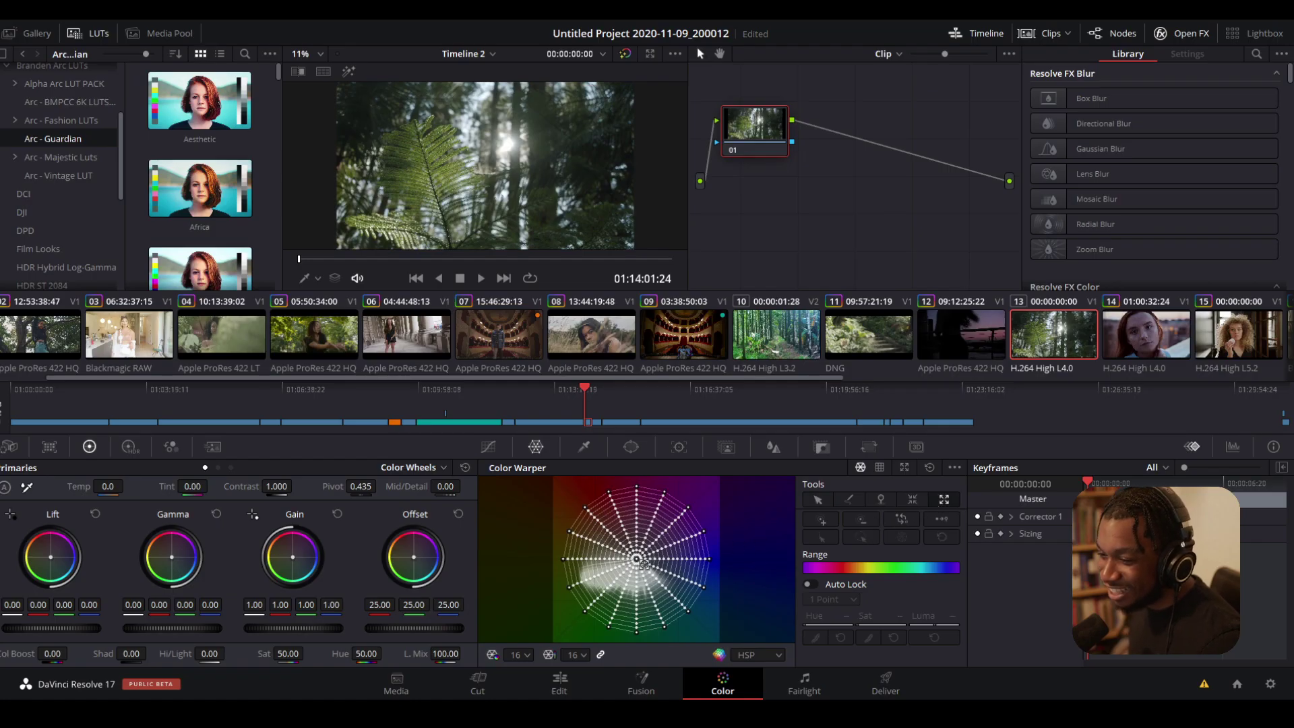
{"action": "left_click_drag", "start_coordinate": [636, 558], "coordinate": [636, 559]}
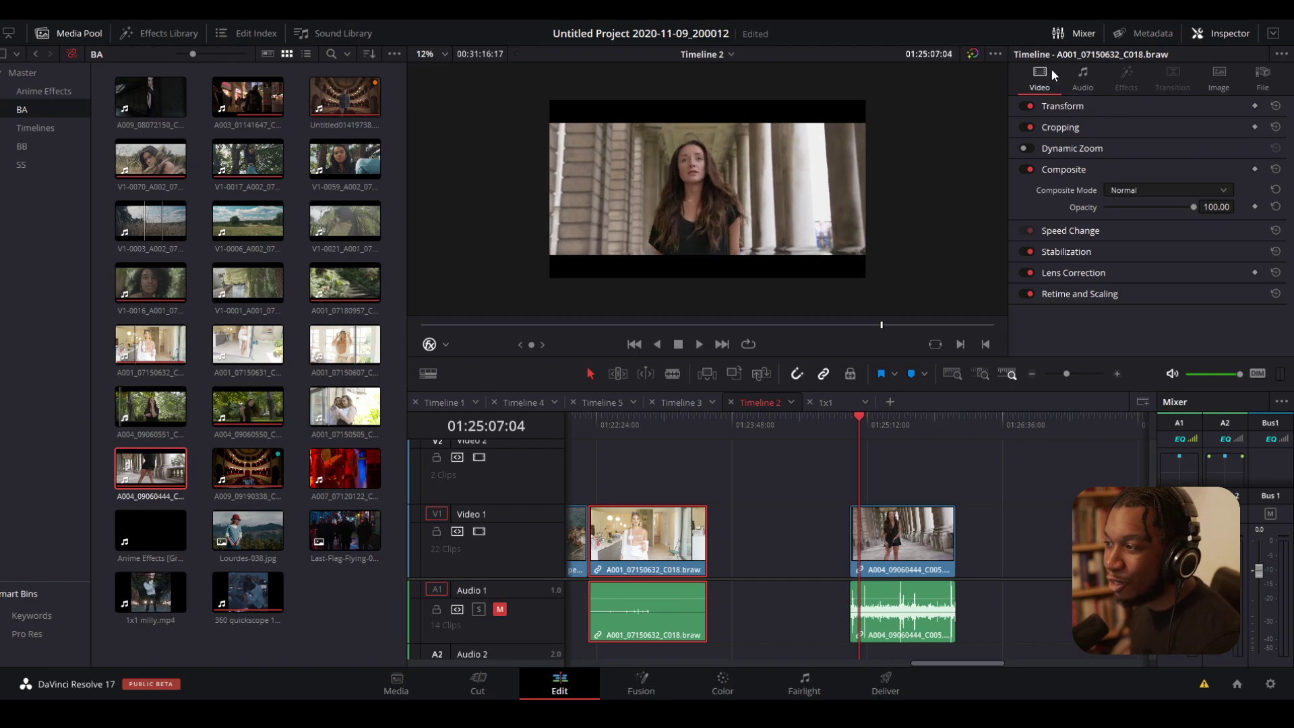
{"action": "left_click", "coordinate": [1073, 230]}
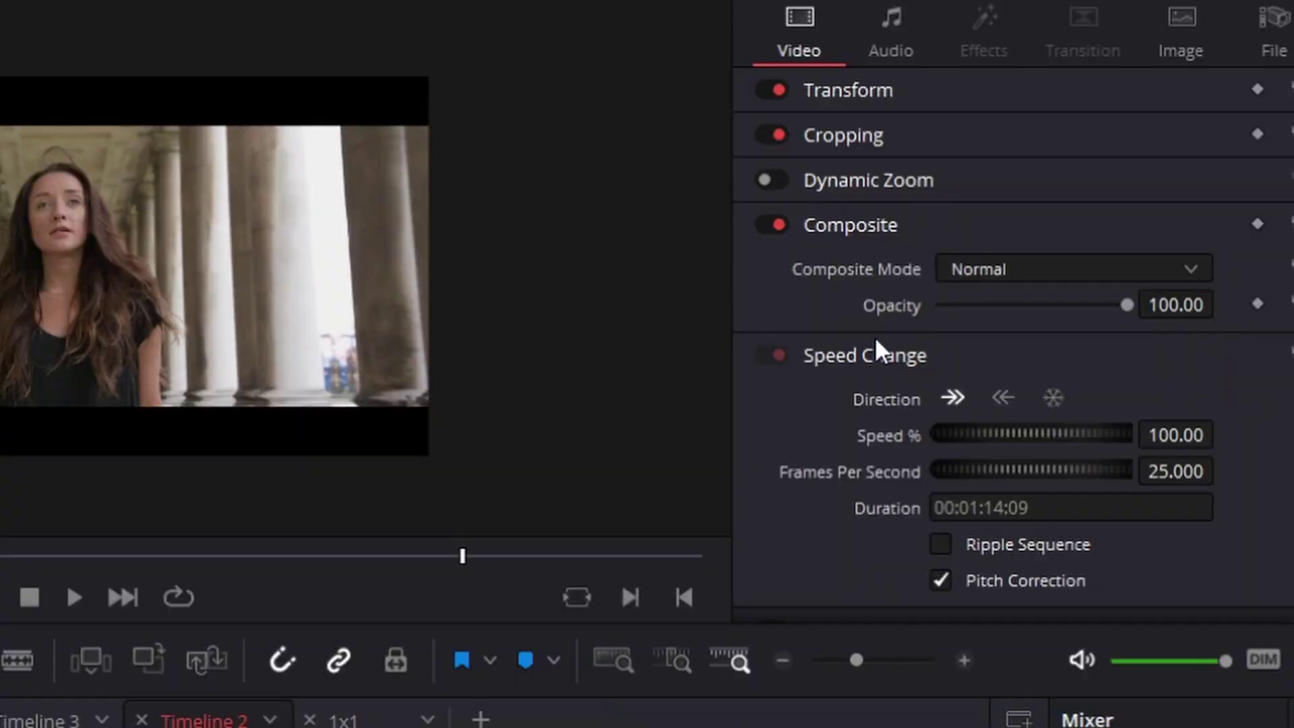
{"action": "scroll", "coordinate": [876, 351], "scroll_direction": "down", "scroll_amount": 3}
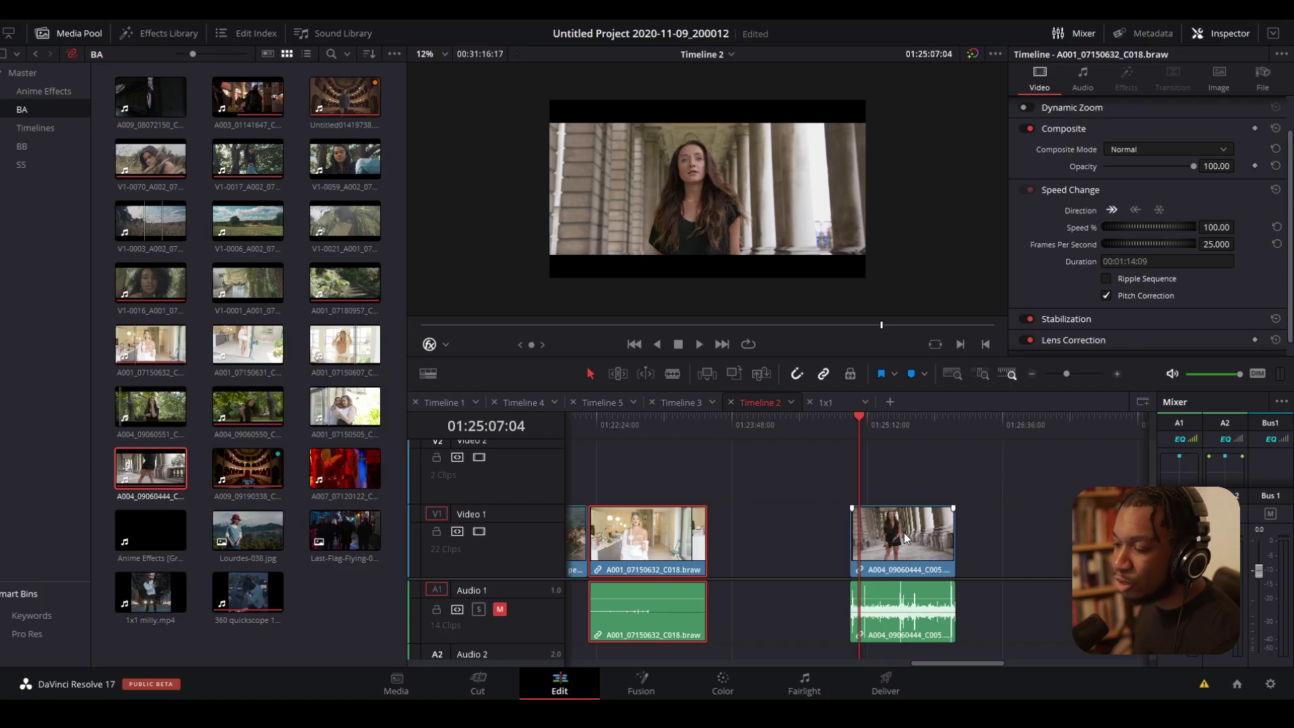
{"action": "right_click", "coordinate": [902, 532]}
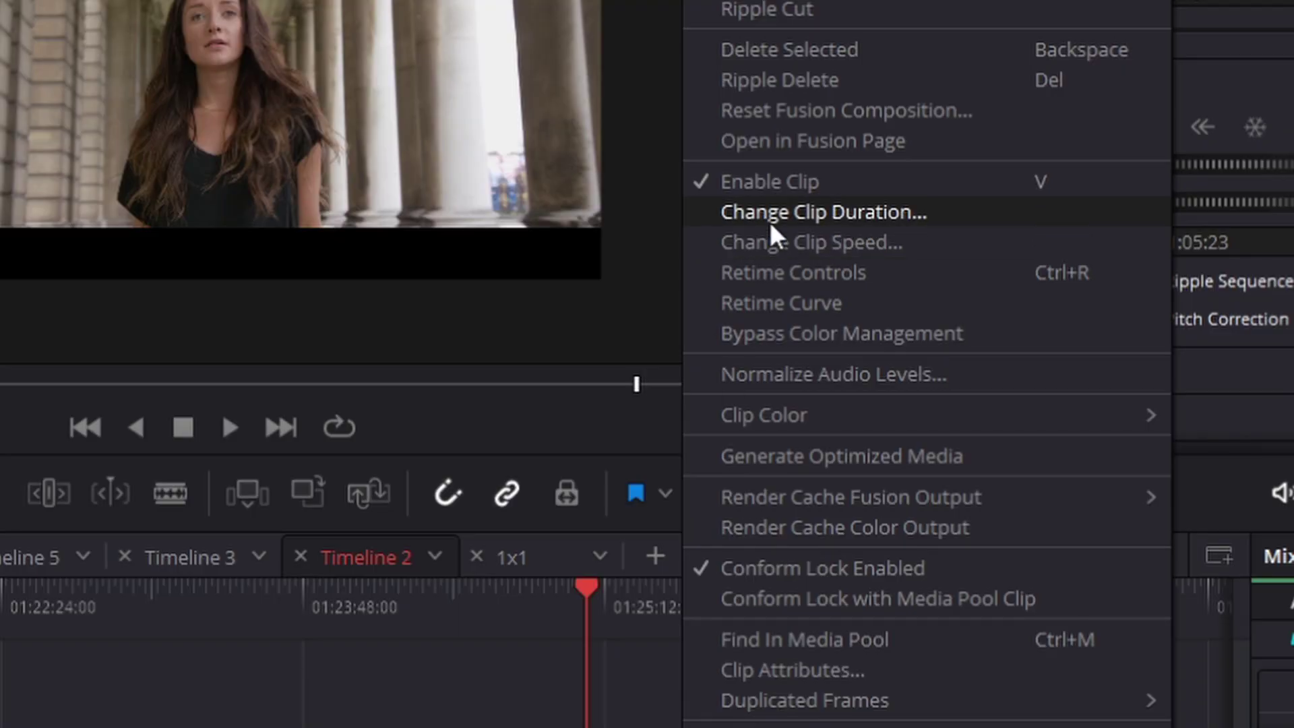
{"action": "left_click", "coordinate": [781, 237]}
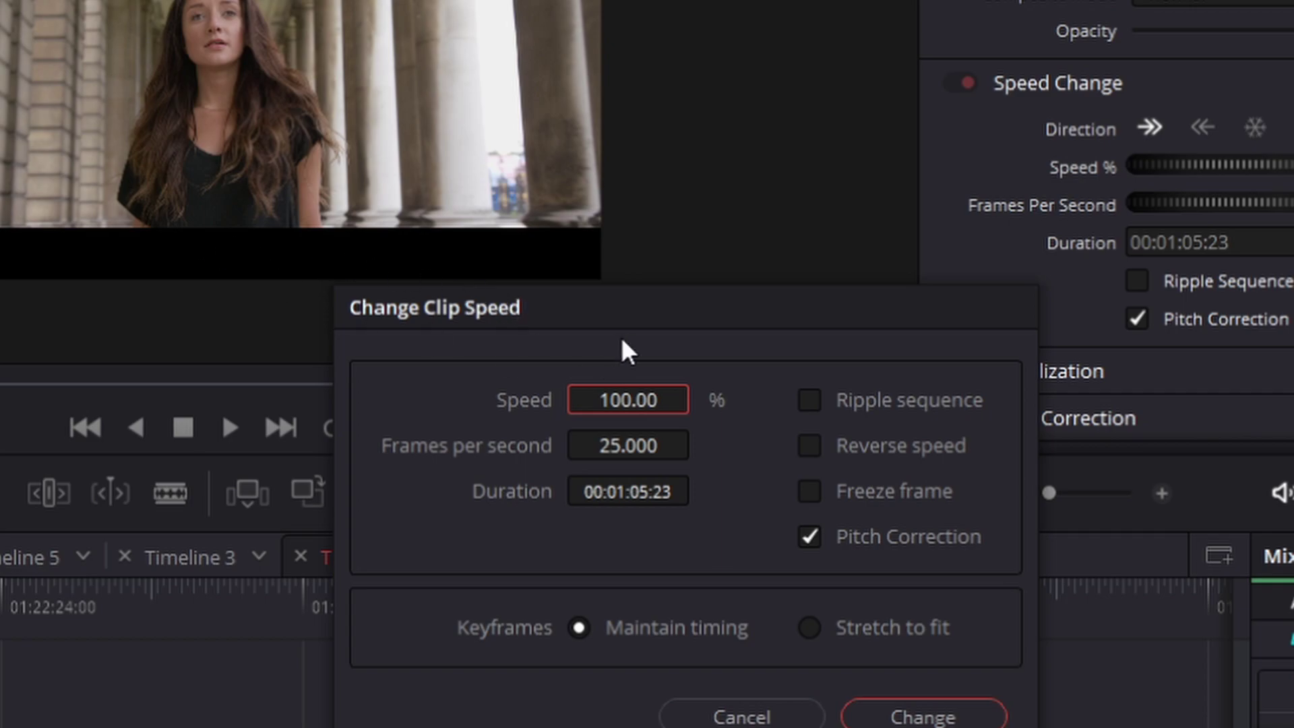
{"action": "left_click", "coordinate": [626, 408]}
{"action": "type", "text": "50"}
{"action": "key", "text": "Return"}
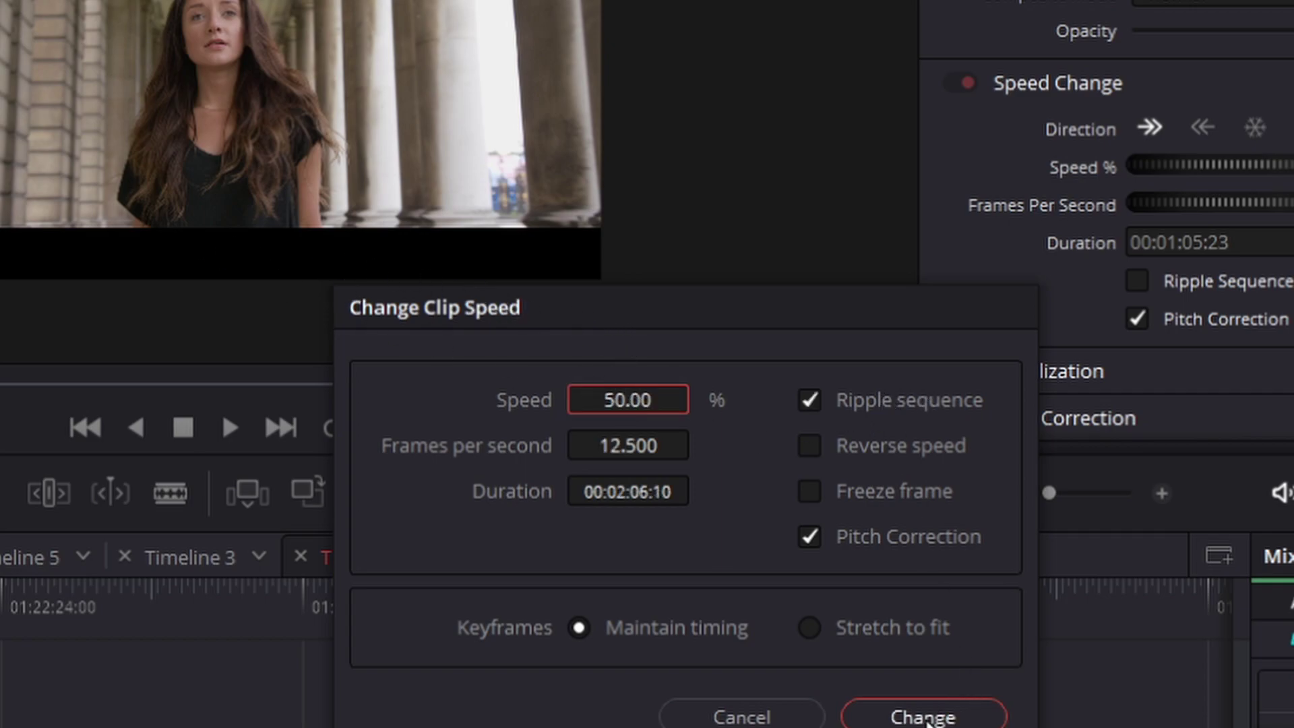
{"action": "left_click", "coordinate": [926, 718]}
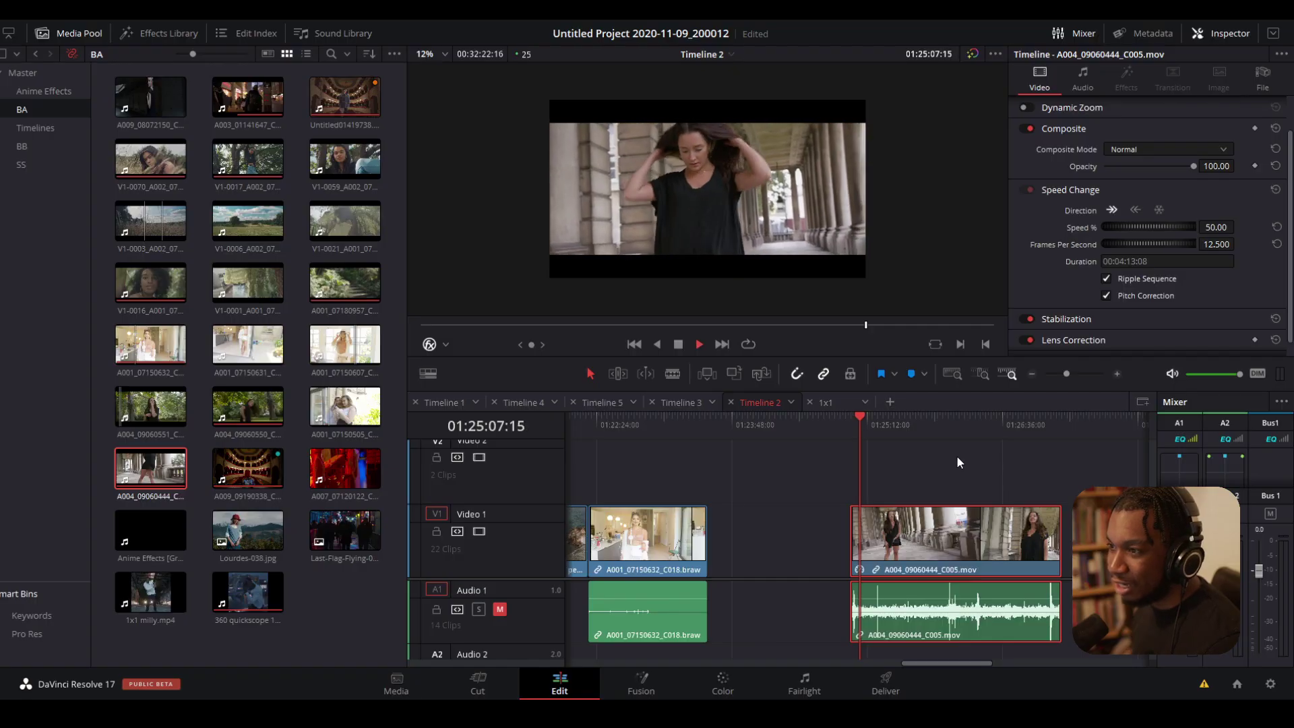
{"action": "key", "text": "ctrl+z"}
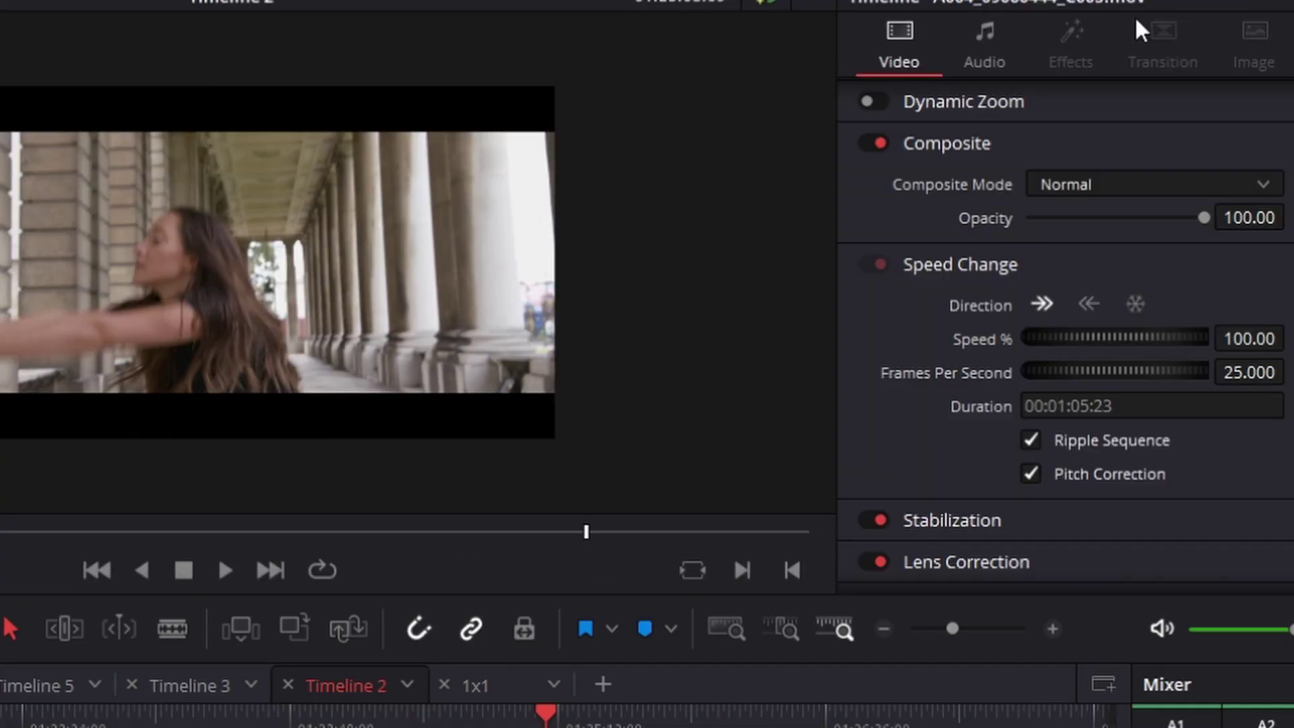
Set the colonnade clip's Speed to 50%, play it back, and bring up the Titles list.
{"action": "scroll", "coordinate": [1008, 317], "scroll_direction": "up", "scroll_amount": 2}
{"action": "scroll", "coordinate": [1202, 345], "scroll_direction": "down", "scroll_amount": 3}
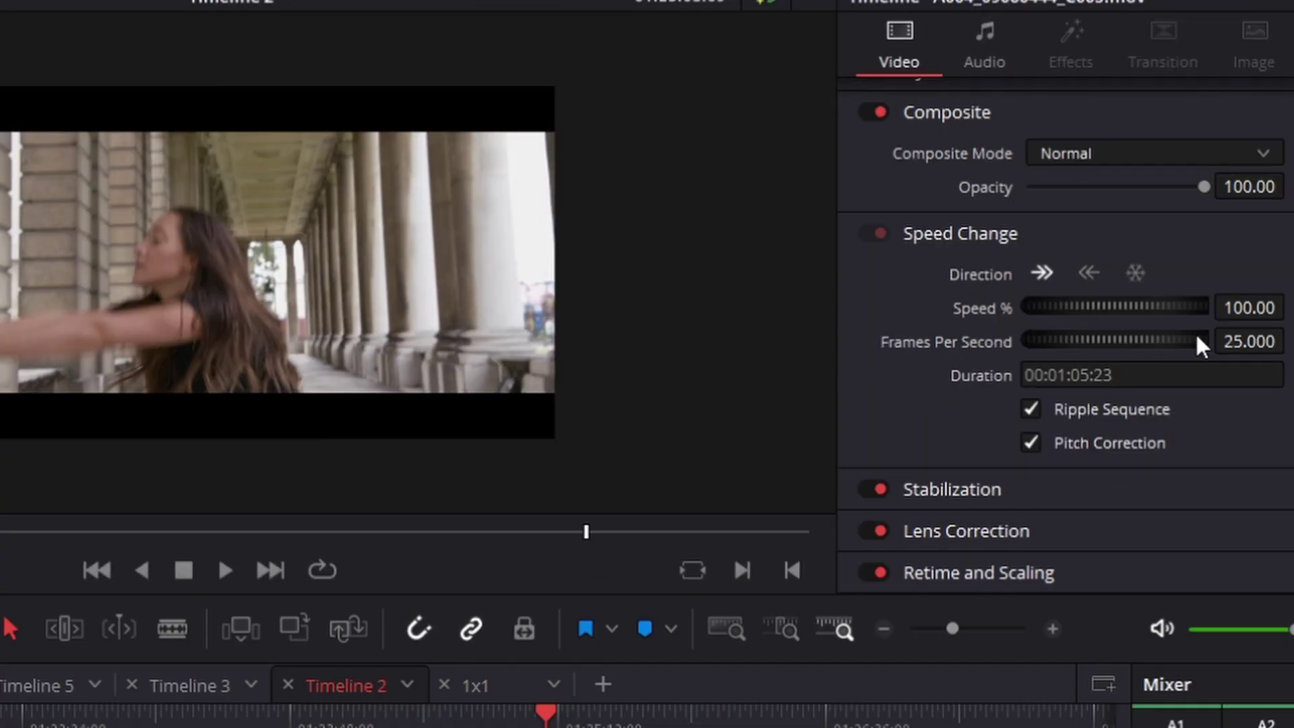
{"action": "left_click", "coordinate": [1260, 303]}
{"action": "type", "text": "50"}
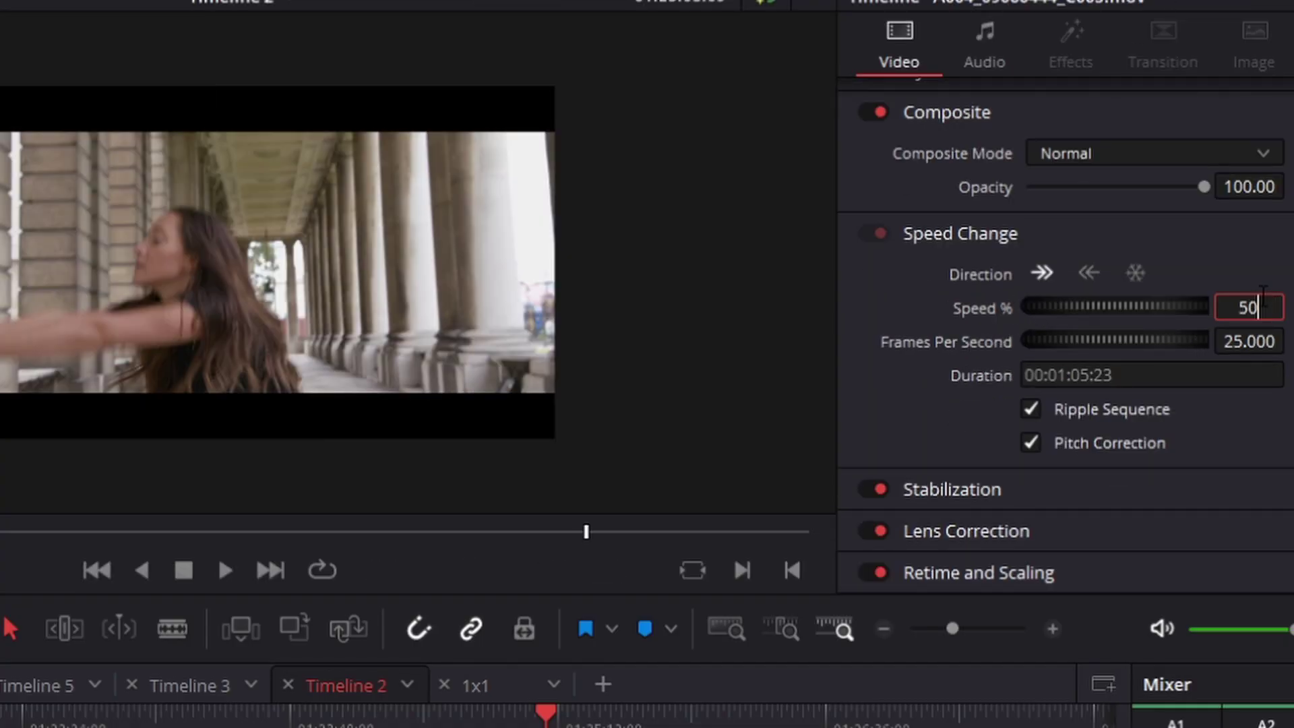
{"action": "key", "text": "Return"}
{"action": "key", "text": "space"}
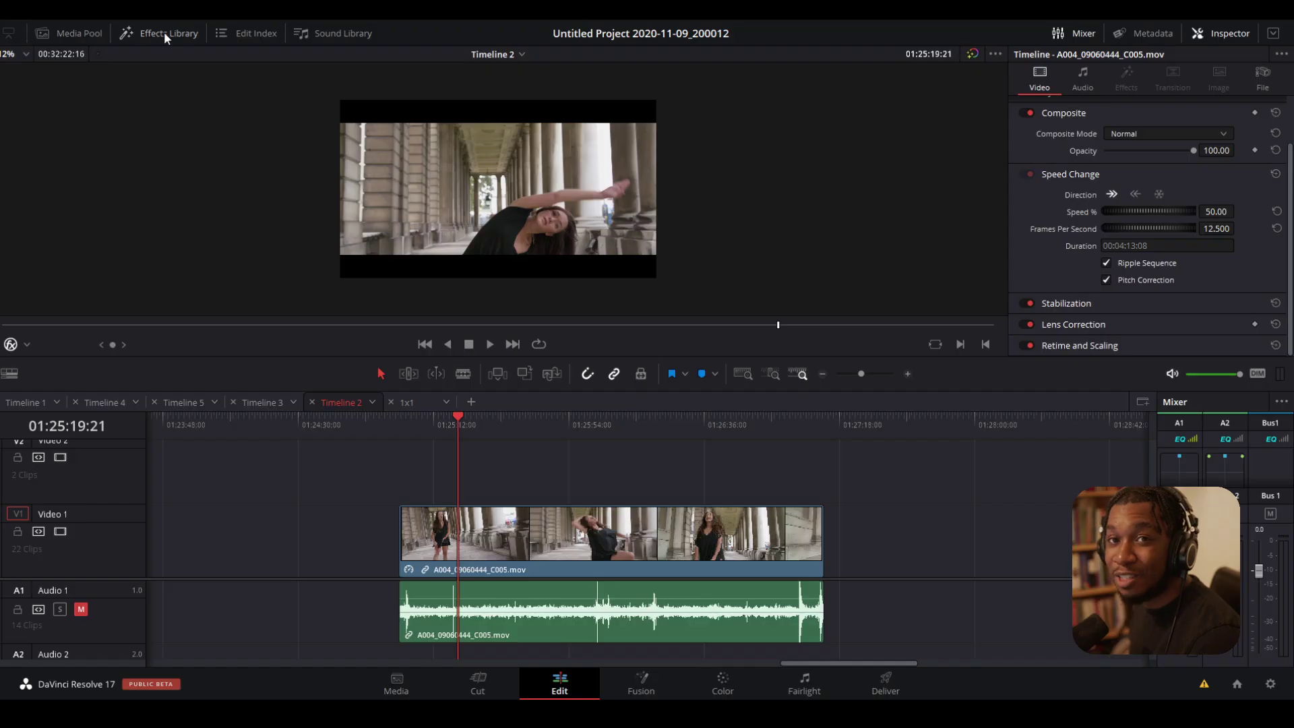
{"action": "left_click", "coordinate": [164, 31]}
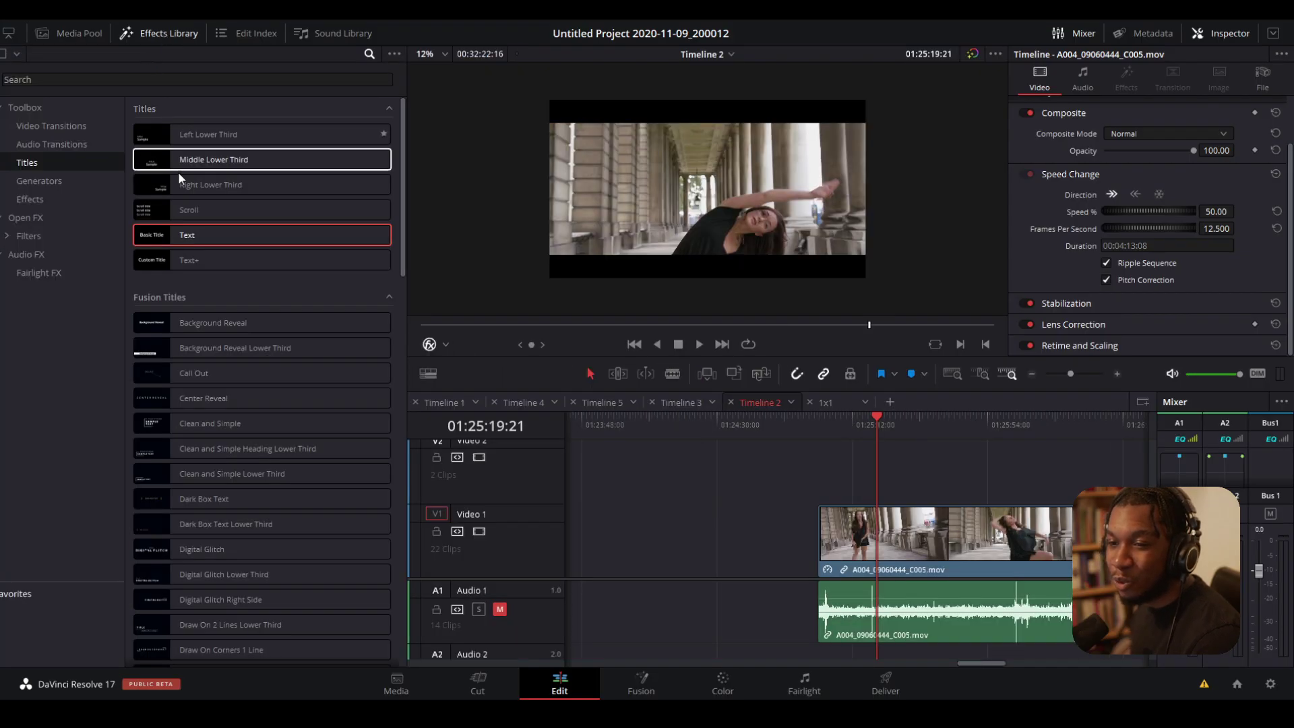
Place a Text title on V2 above the colonnade clip and lengthen it slightly.
{"action": "left_click_drag", "start_coordinate": [141, 237], "coordinate": [880, 472]}
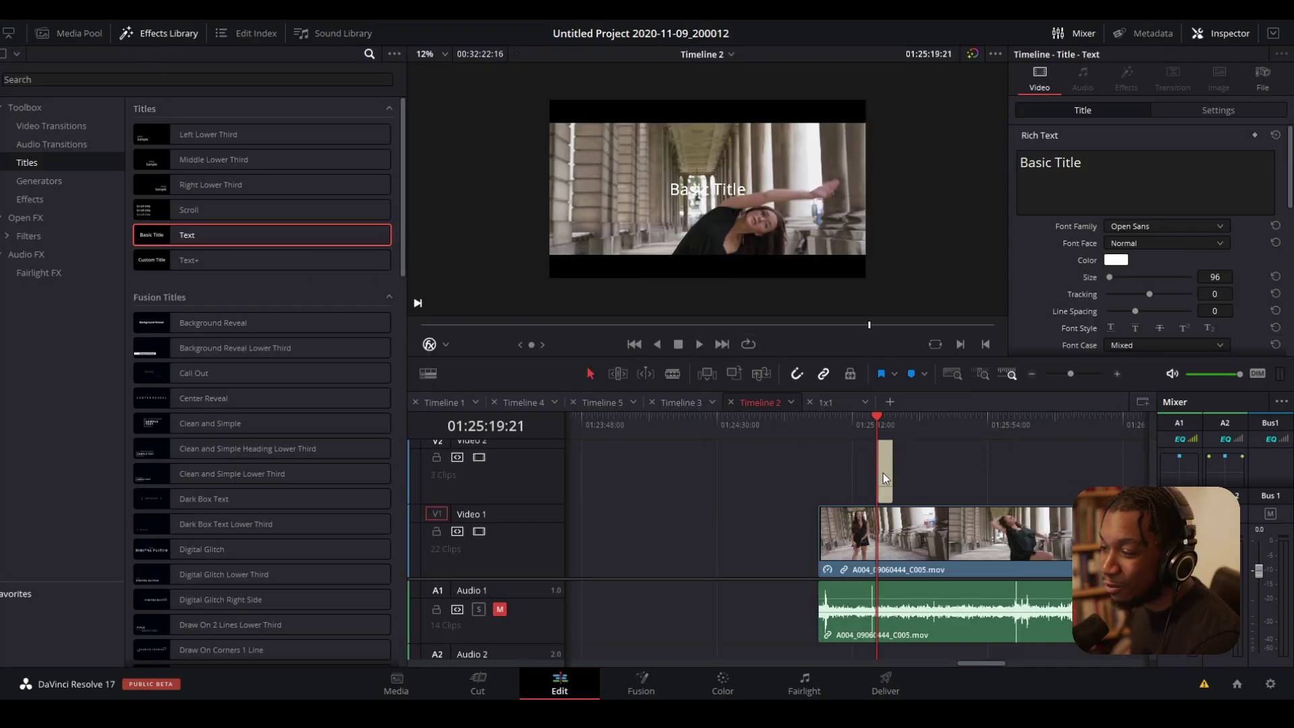
{"action": "key", "text": "Down"}
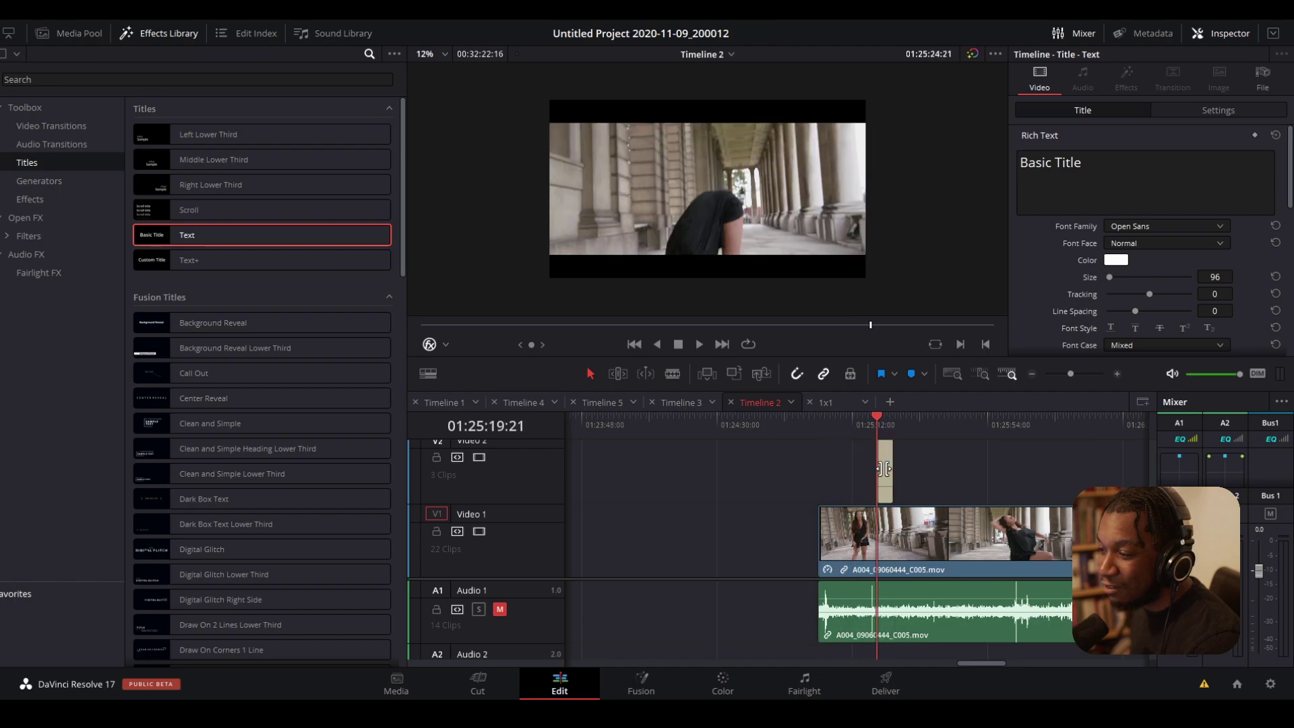
{"action": "left_click_drag", "start_coordinate": [893, 470], "coordinate": [907, 470]}
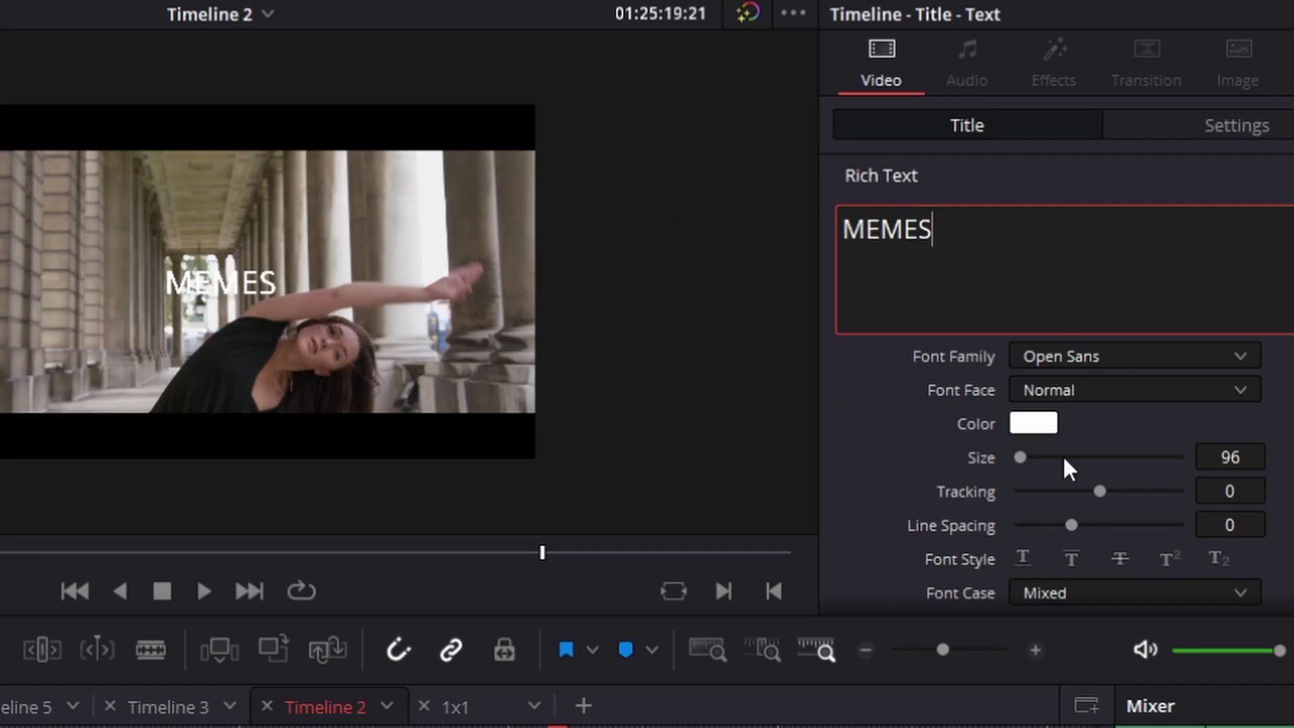
Set the title text colour to black.
{"action": "left_click", "coordinate": [1048, 424]}
{"action": "left_click", "coordinate": [314, 476]}
{"action": "left_click_drag", "start_coordinate": [376, 422], "coordinate": [377, 603]}
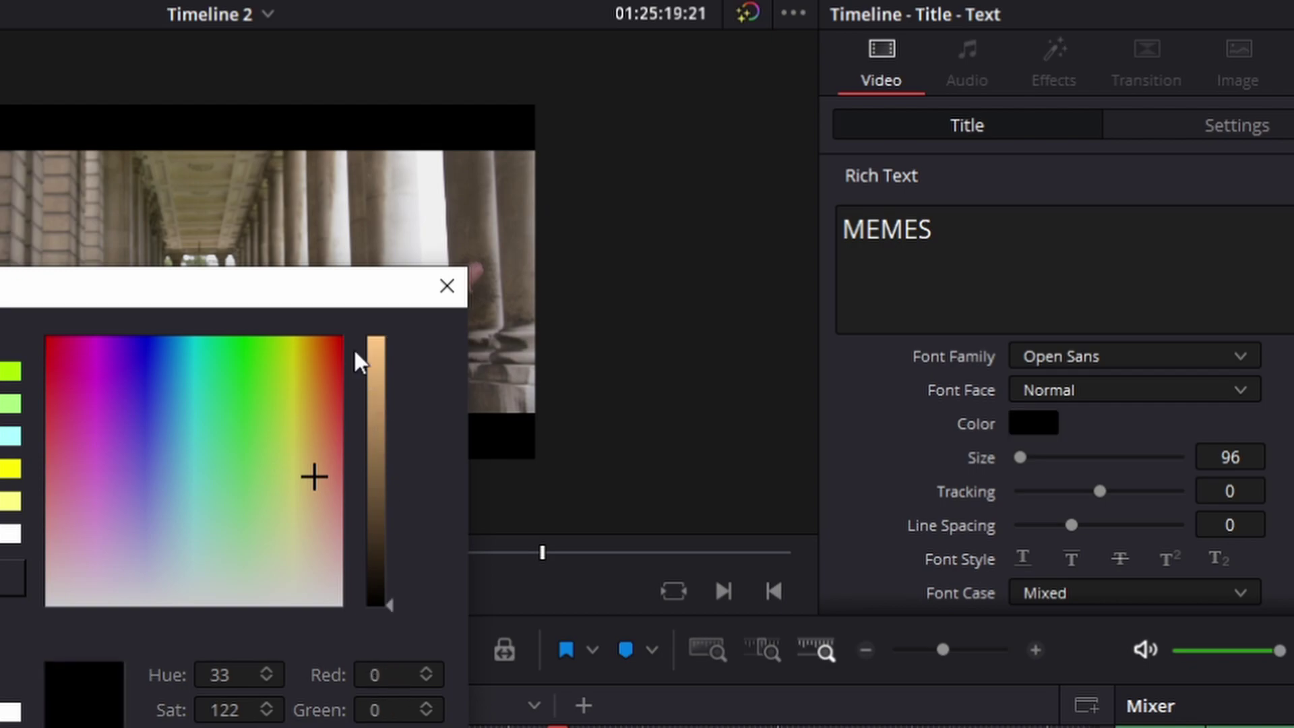
{"action": "key", "text": "Return"}
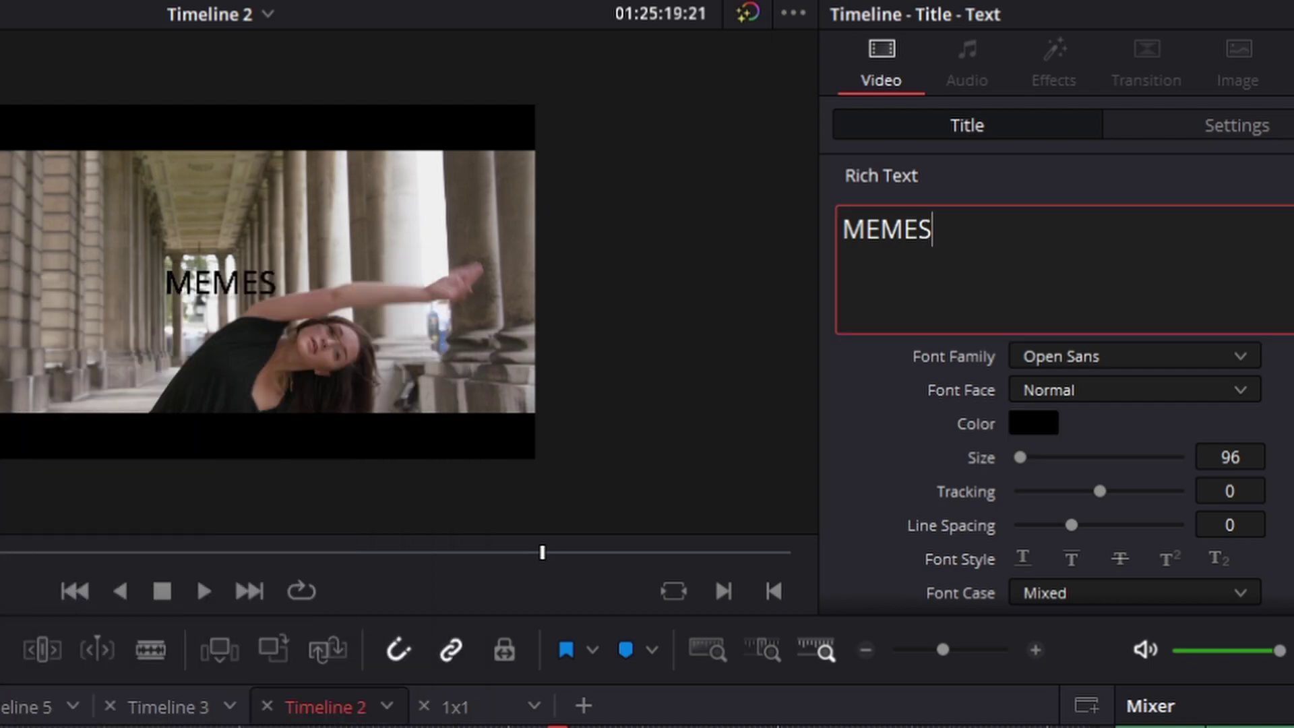
Preview Constantia and Comic Sans MS as the title font.
{"action": "left_click", "coordinate": [1081, 352]}
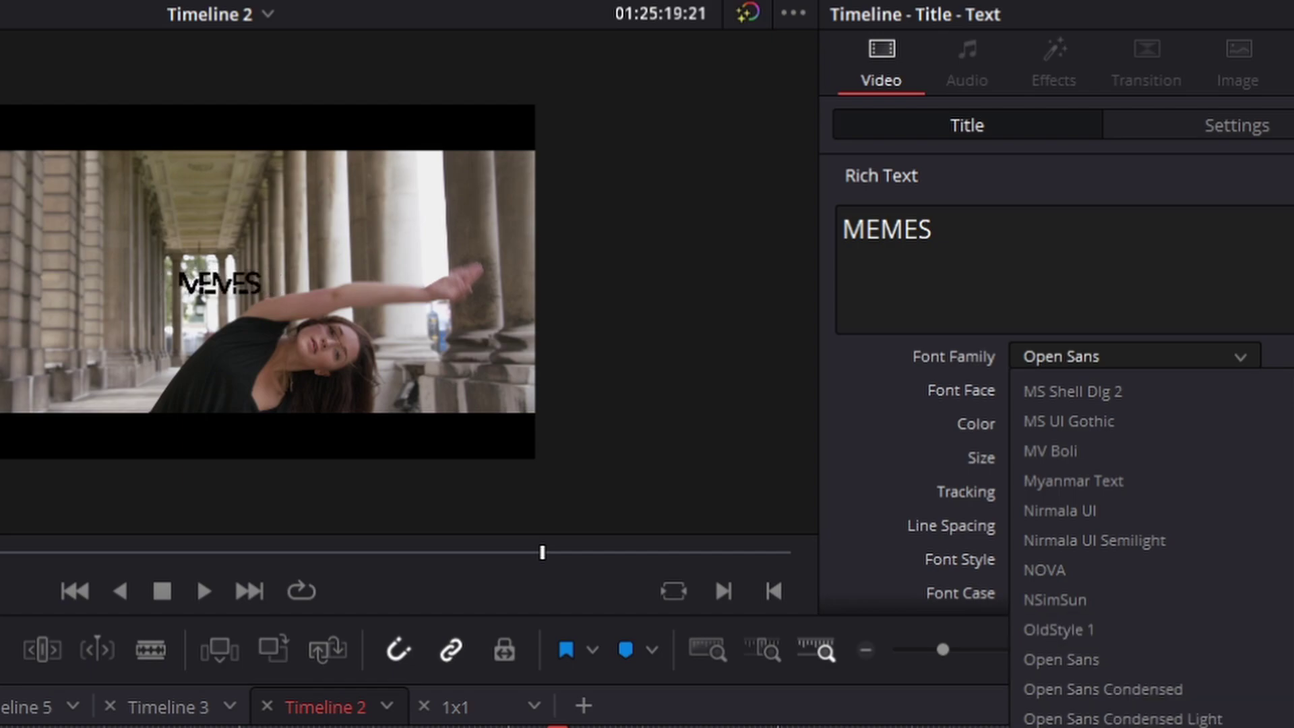
{"action": "scroll", "coordinate": [1145, 553], "scroll_direction": "down", "scroll_amount": 2}
{"action": "scroll", "coordinate": [1168, 606], "scroll_direction": "up", "scroll_amount": 10}
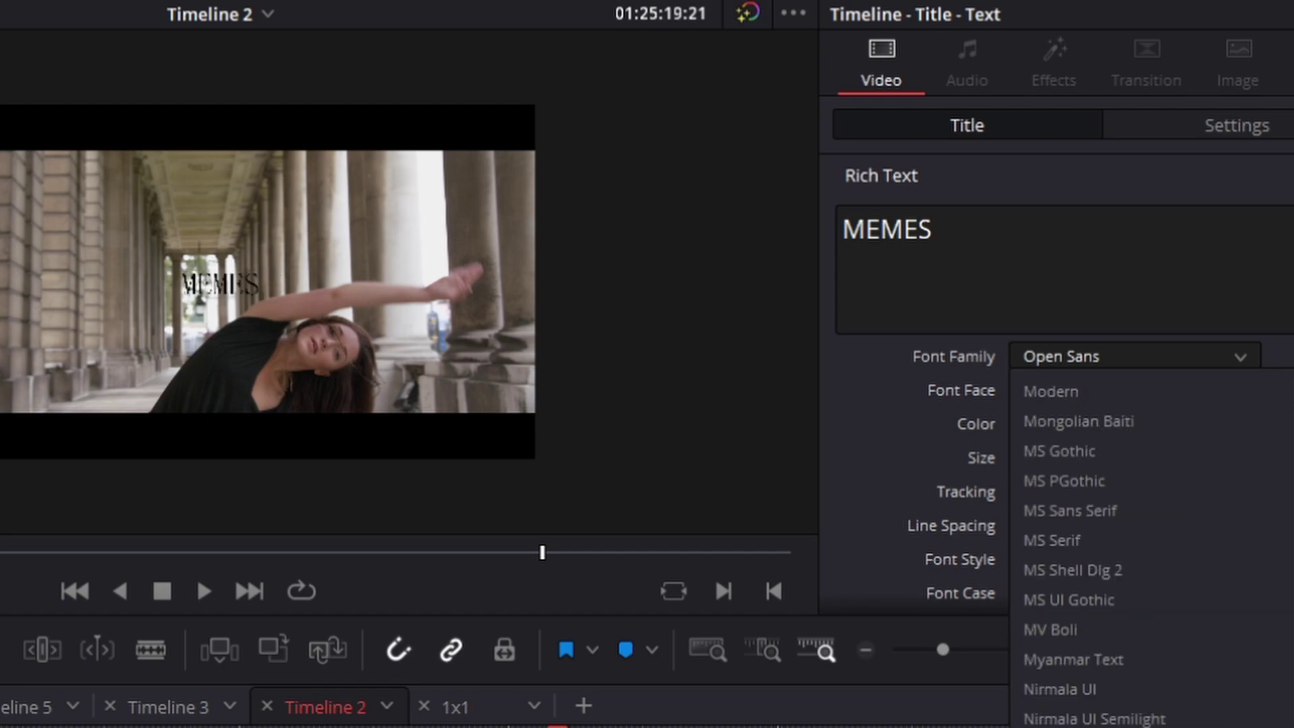
{"action": "scroll", "coordinate": [1165, 588], "scroll_direction": "up", "scroll_amount": 20}
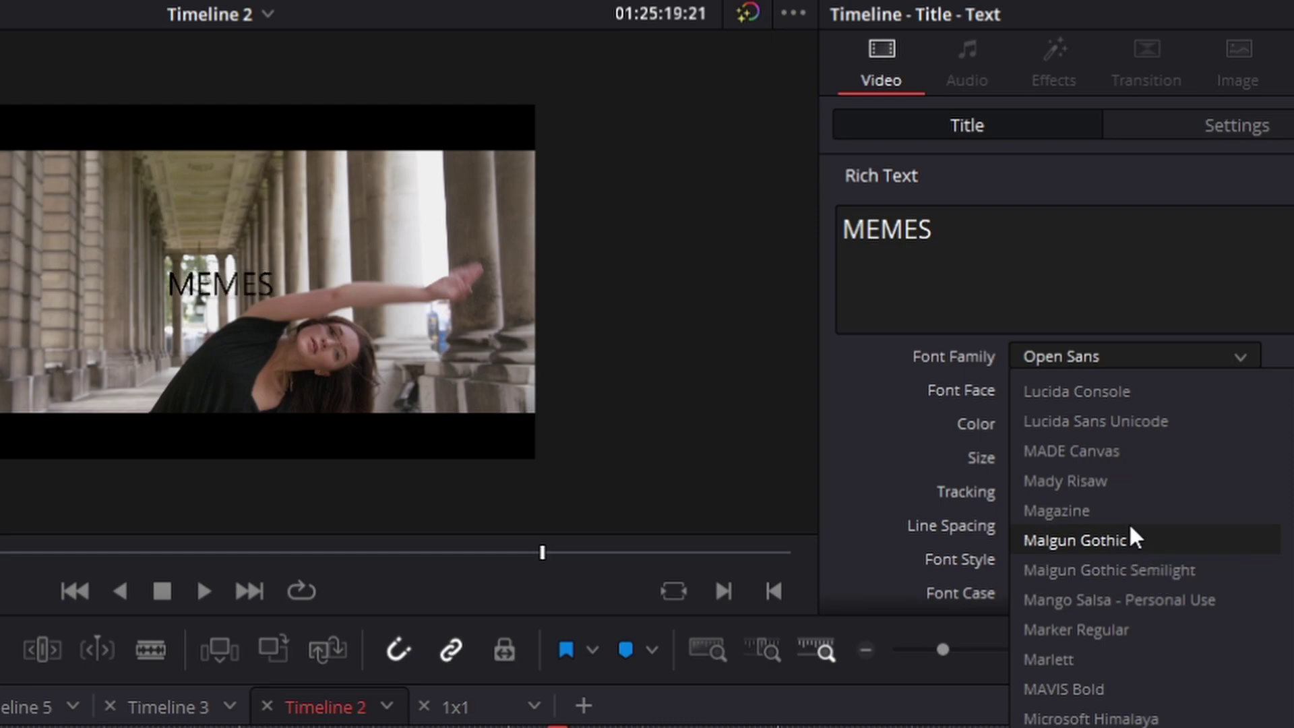
{"action": "scroll", "coordinate": [1112, 542], "scroll_direction": "up", "scroll_amount": 3}
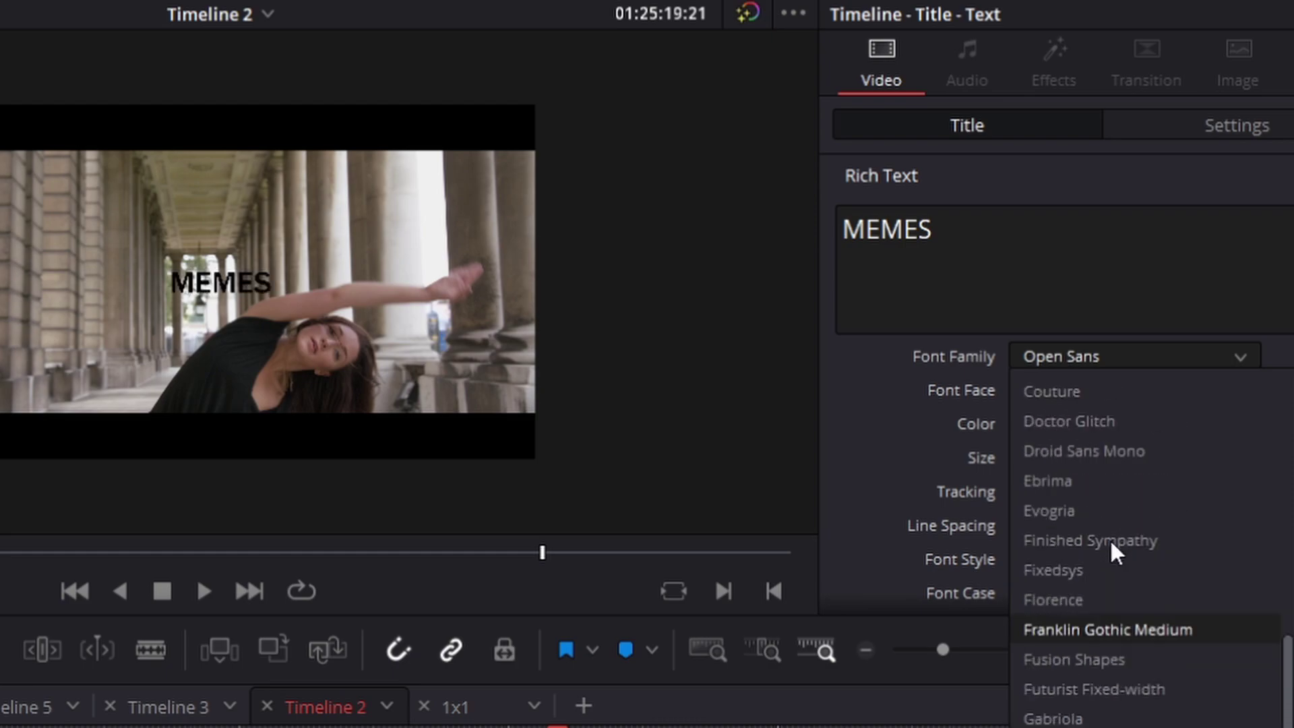
{"action": "scroll", "coordinate": [1078, 512], "scroll_direction": "up", "scroll_amount": 4}
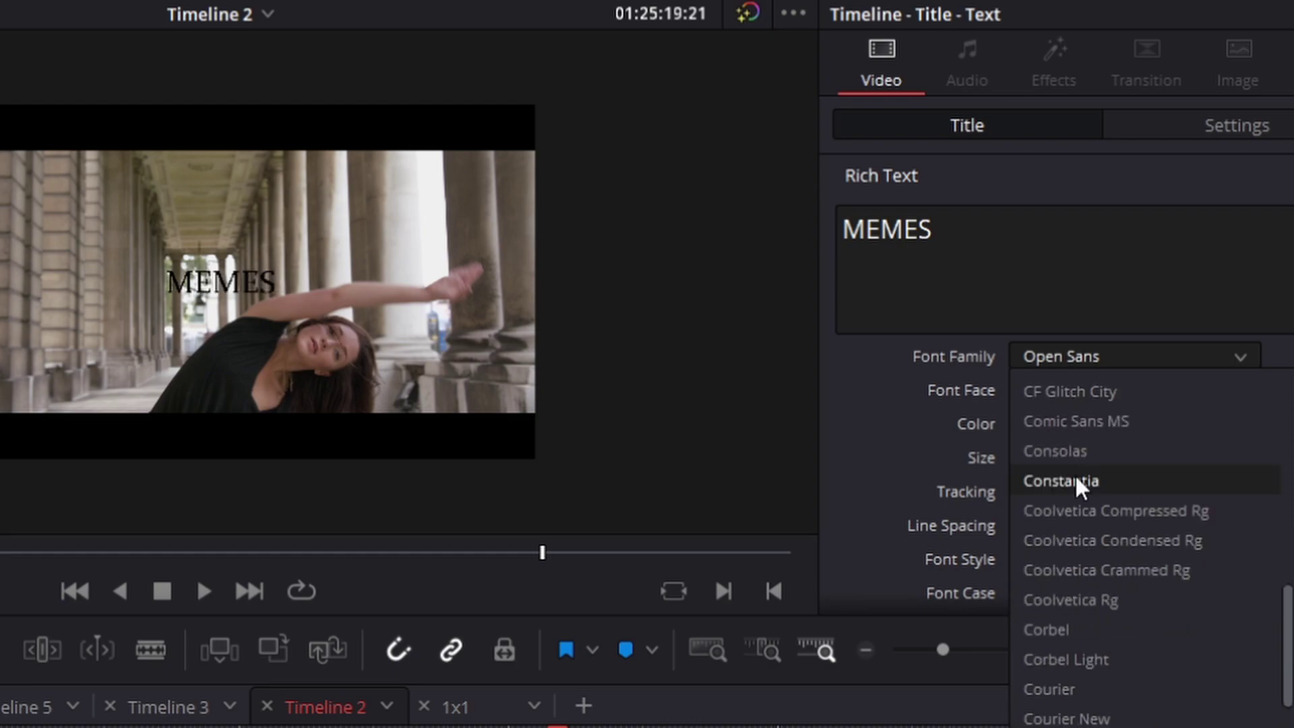
{"action": "left_click", "coordinate": [1074, 478]}
{"action": "left_click", "coordinate": [1078, 357]}
{"action": "left_click", "coordinate": [1076, 422]}
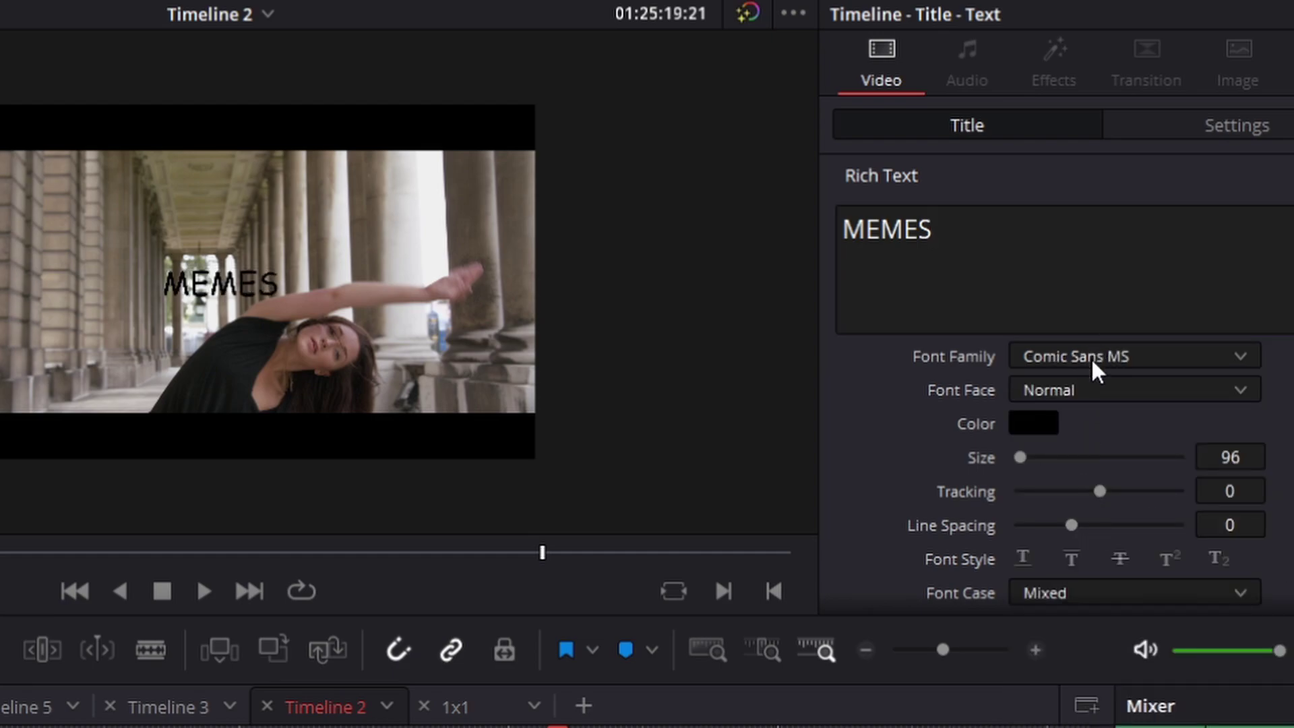
Preview Cambria Math, then set the title font to Baron Neue Bold.
{"action": "left_click", "coordinate": [1090, 357]}
{"action": "scroll", "coordinate": [1091, 418], "scroll_direction": "up", "scroll_amount": 2}
{"action": "left_click", "coordinate": [1091, 425]}
{"action": "left_click", "coordinate": [1088, 354]}
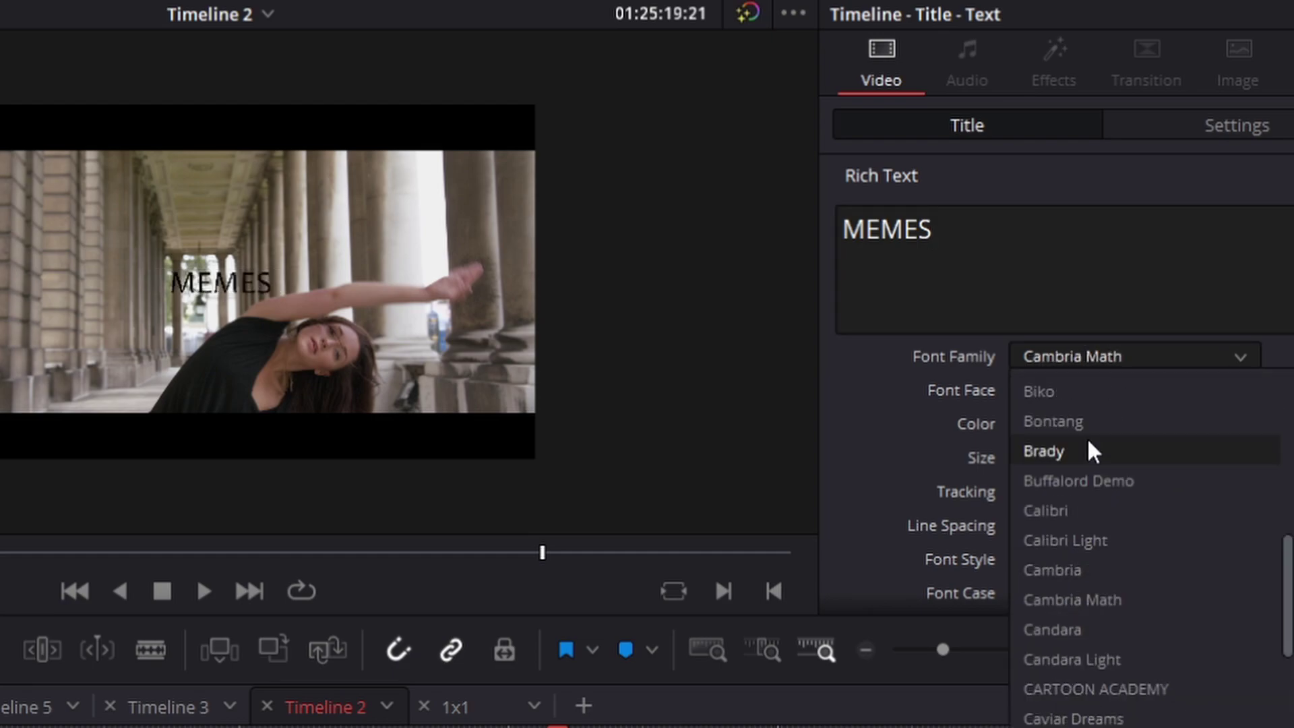
{"action": "scroll", "coordinate": [1105, 431], "scroll_direction": "up", "scroll_amount": 5}
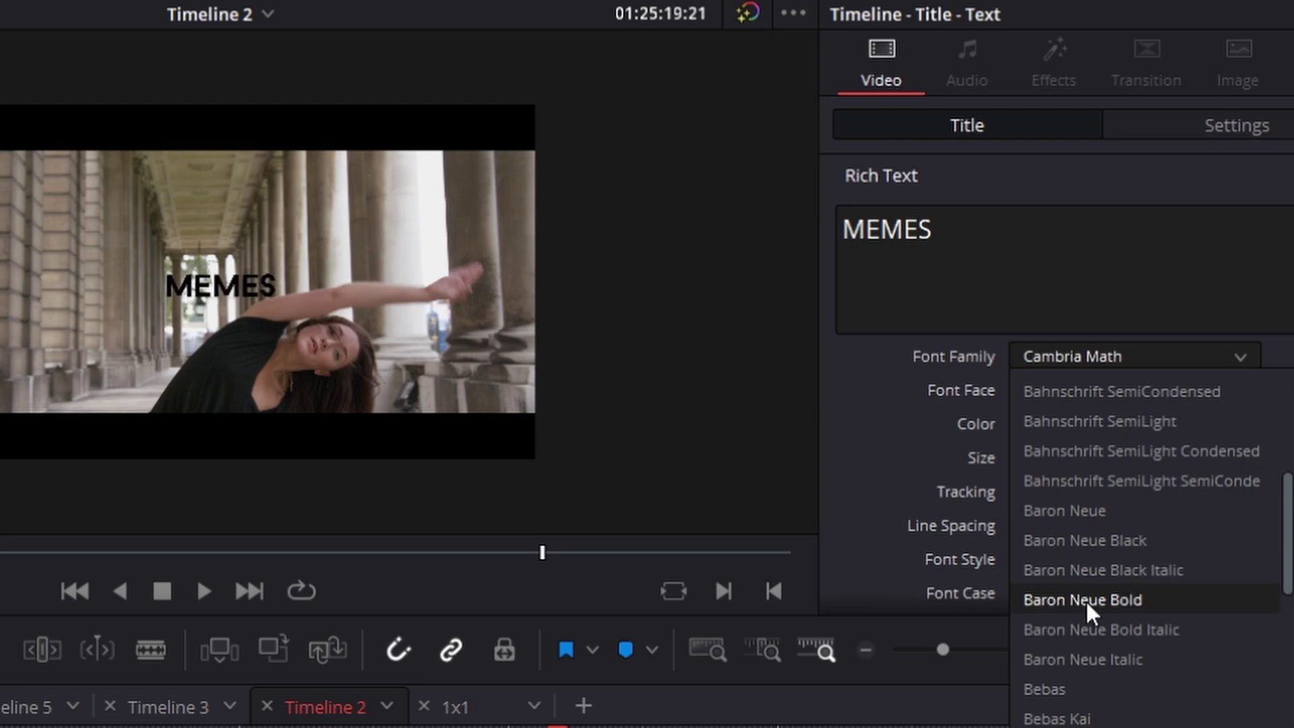
{"action": "left_click", "coordinate": [1098, 596]}
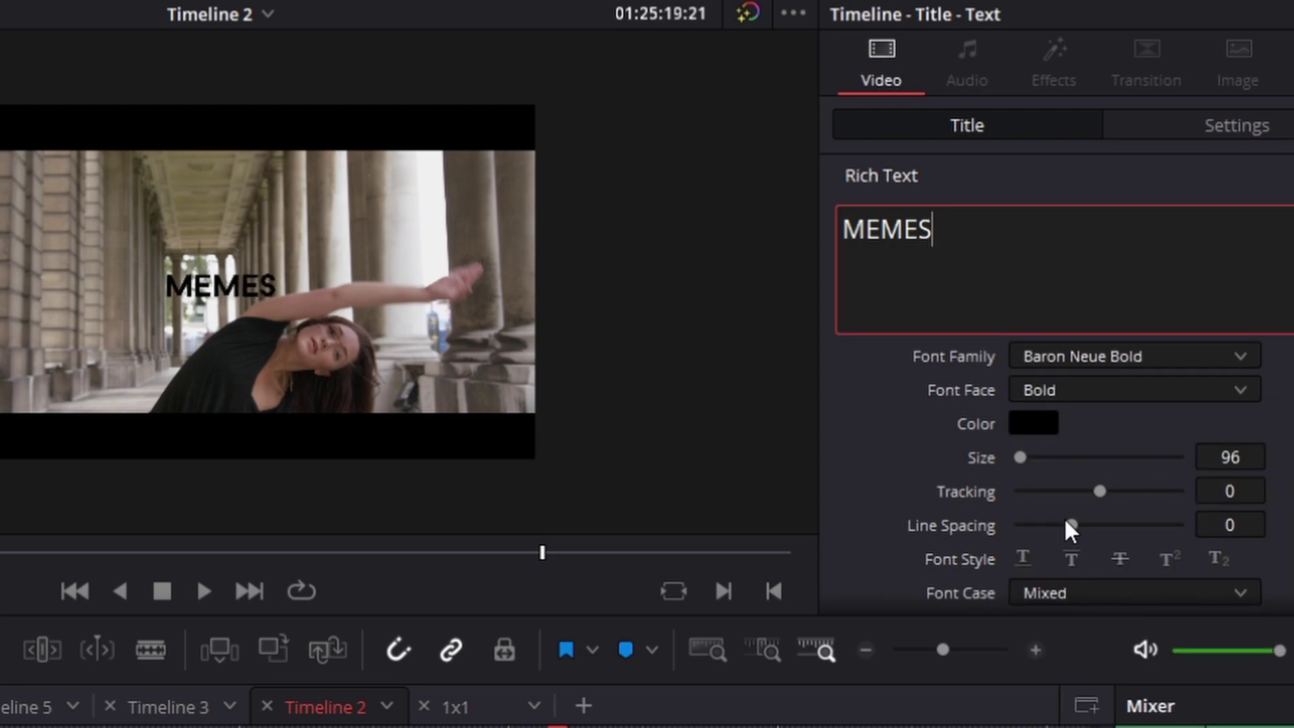
Enlarge the MEMES text to size 467 and browse the font list again.
{"action": "left_click_drag", "start_coordinate": [1021, 454], "coordinate": [1036, 454]}
{"action": "left_click", "coordinate": [1053, 357]}
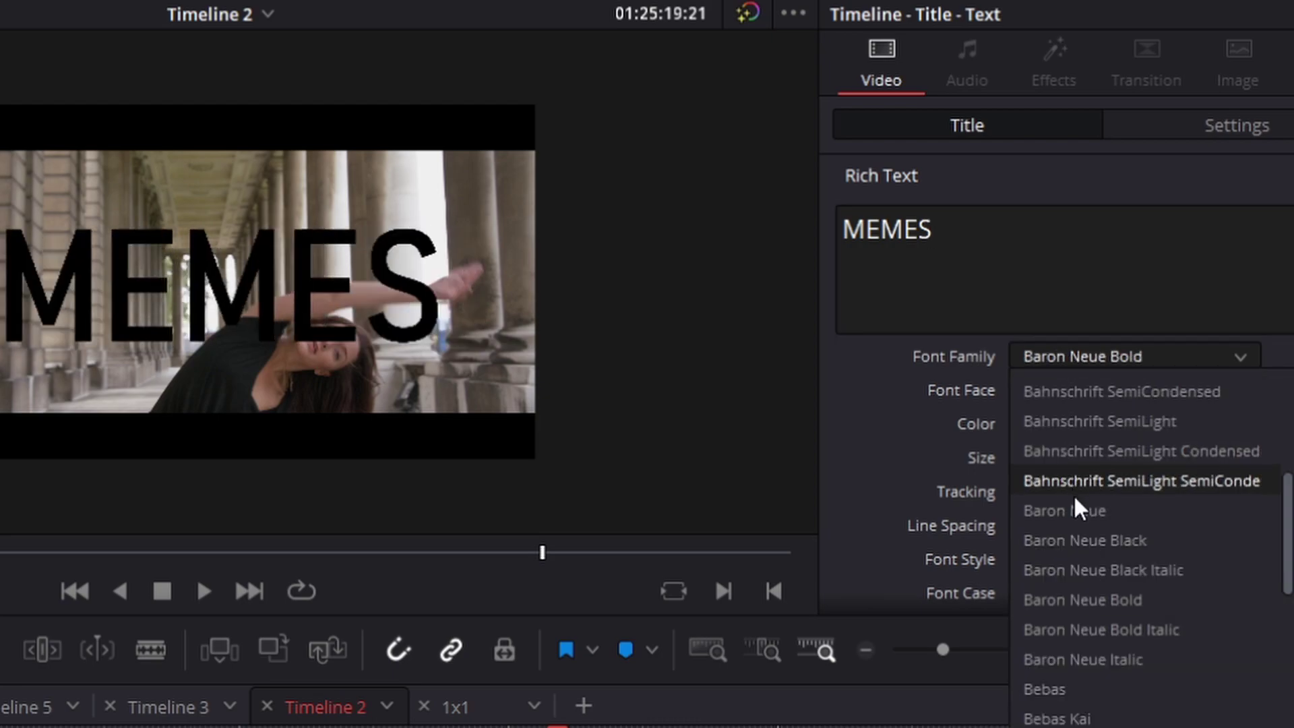
{"action": "scroll", "coordinate": [1078, 674], "scroll_direction": "down", "scroll_amount": 3}
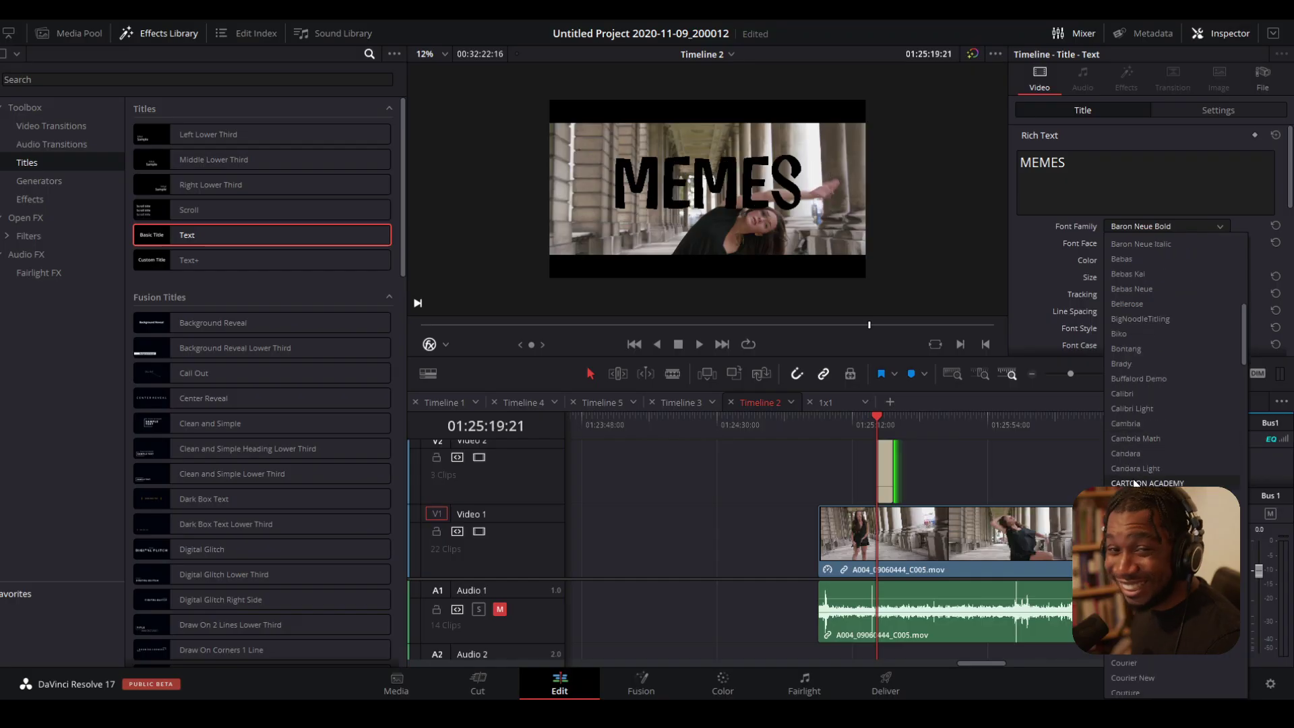
{"action": "scroll", "coordinate": [1135, 467], "scroll_direction": "down", "scroll_amount": 5}
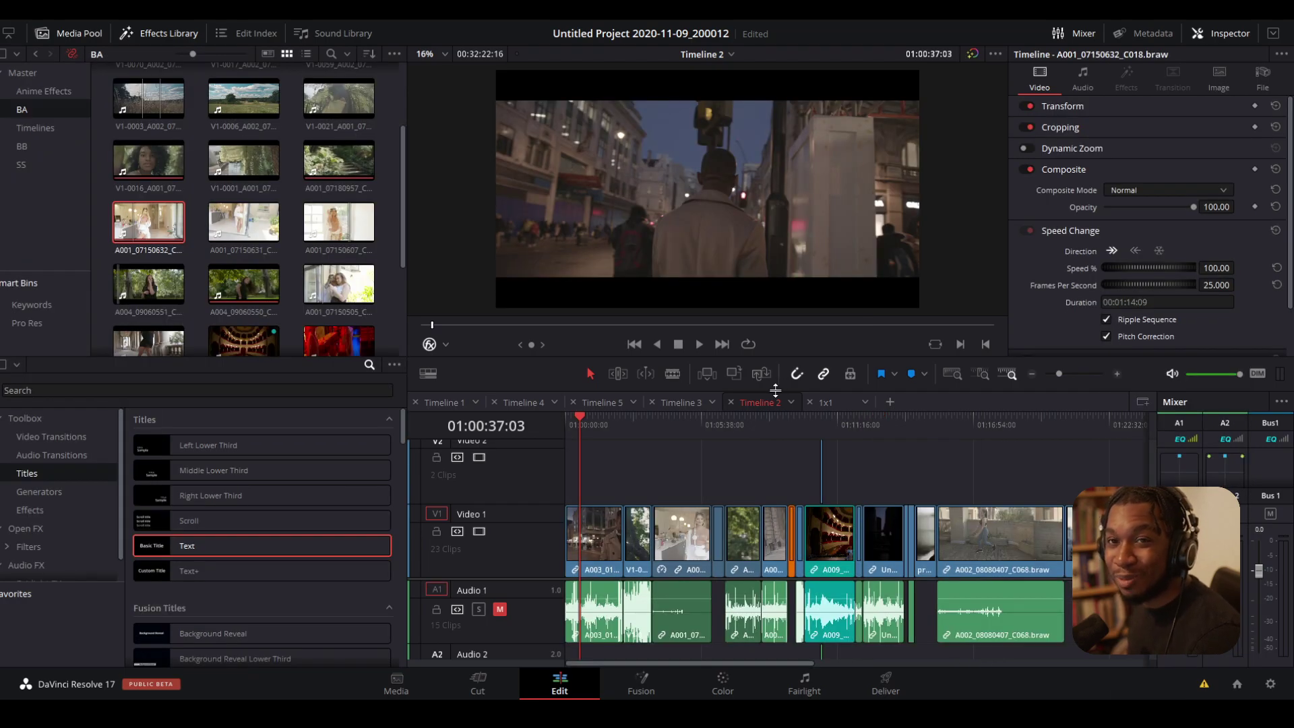
Select the woman-indoors RAW clip, zoom the timeline in, and show its Blackmagic RAW settings.
{"action": "scroll", "coordinate": [733, 443], "scroll_direction": "right", "scroll_amount": 6}
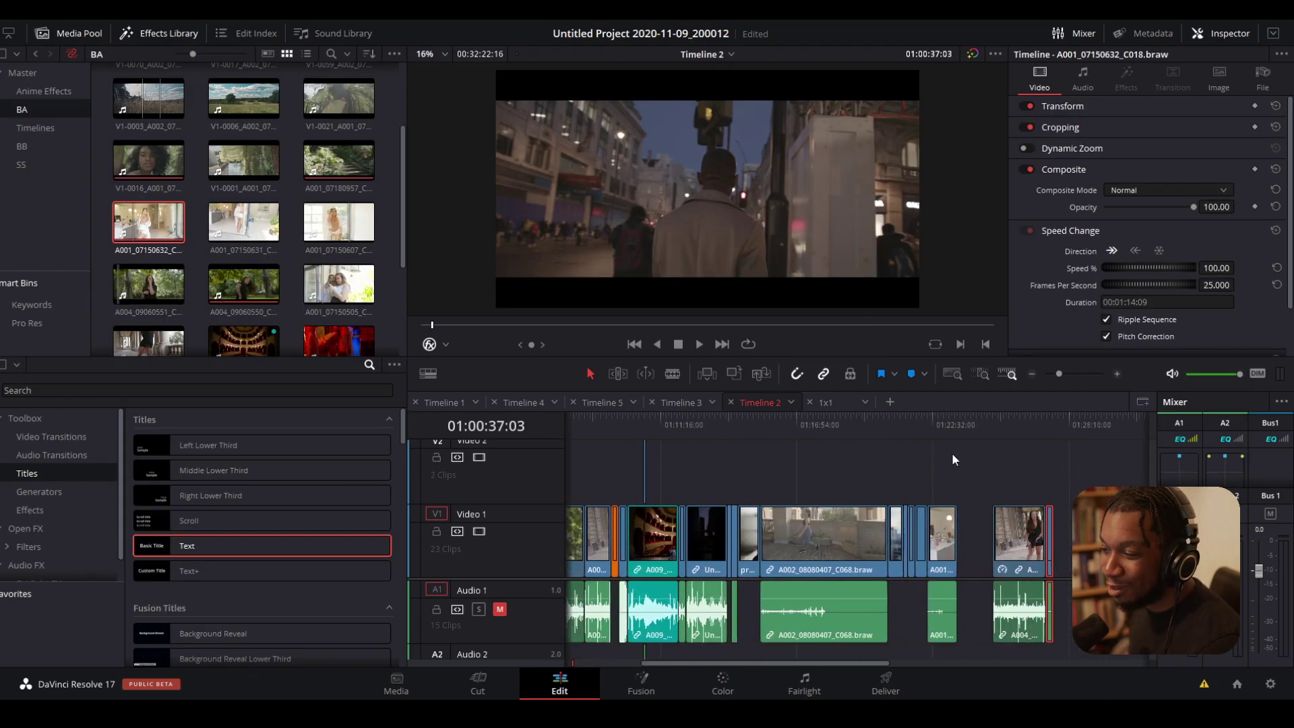
{"action": "left_click", "coordinate": [956, 426]}
{"action": "key", "text": "ctrl+equal"}
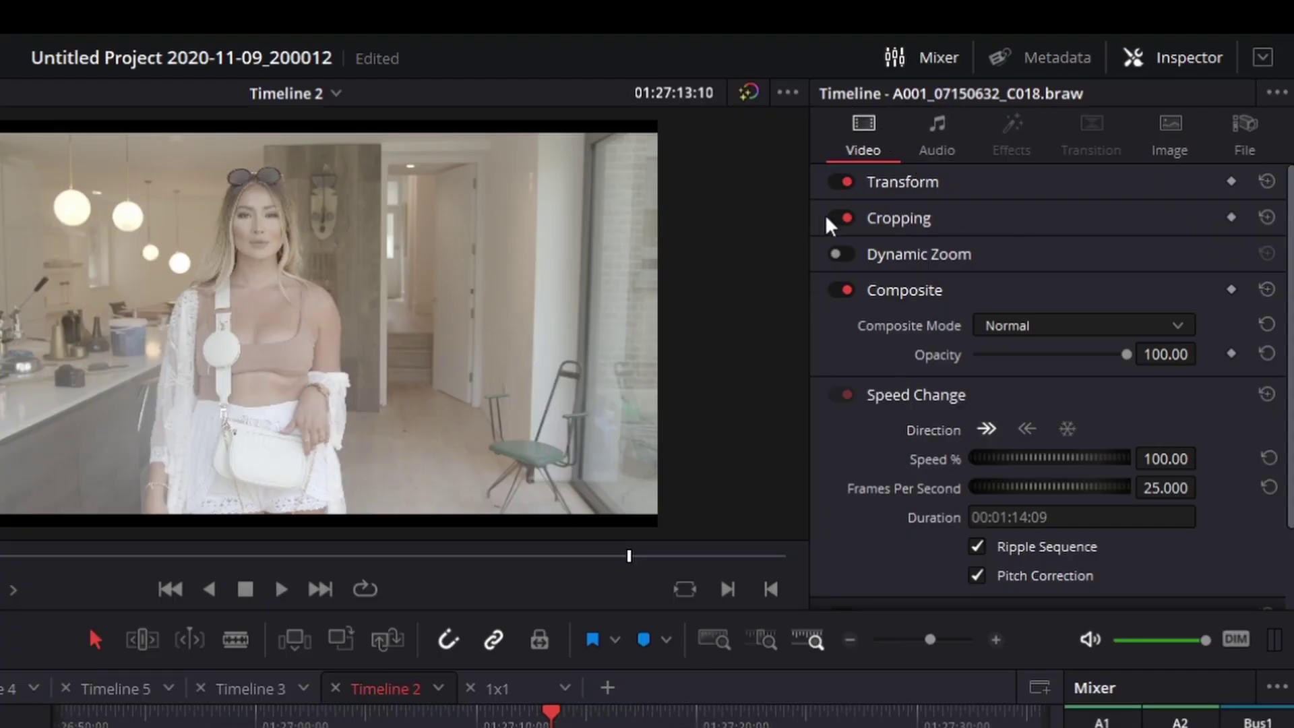
{"action": "left_click", "coordinate": [1170, 140]}
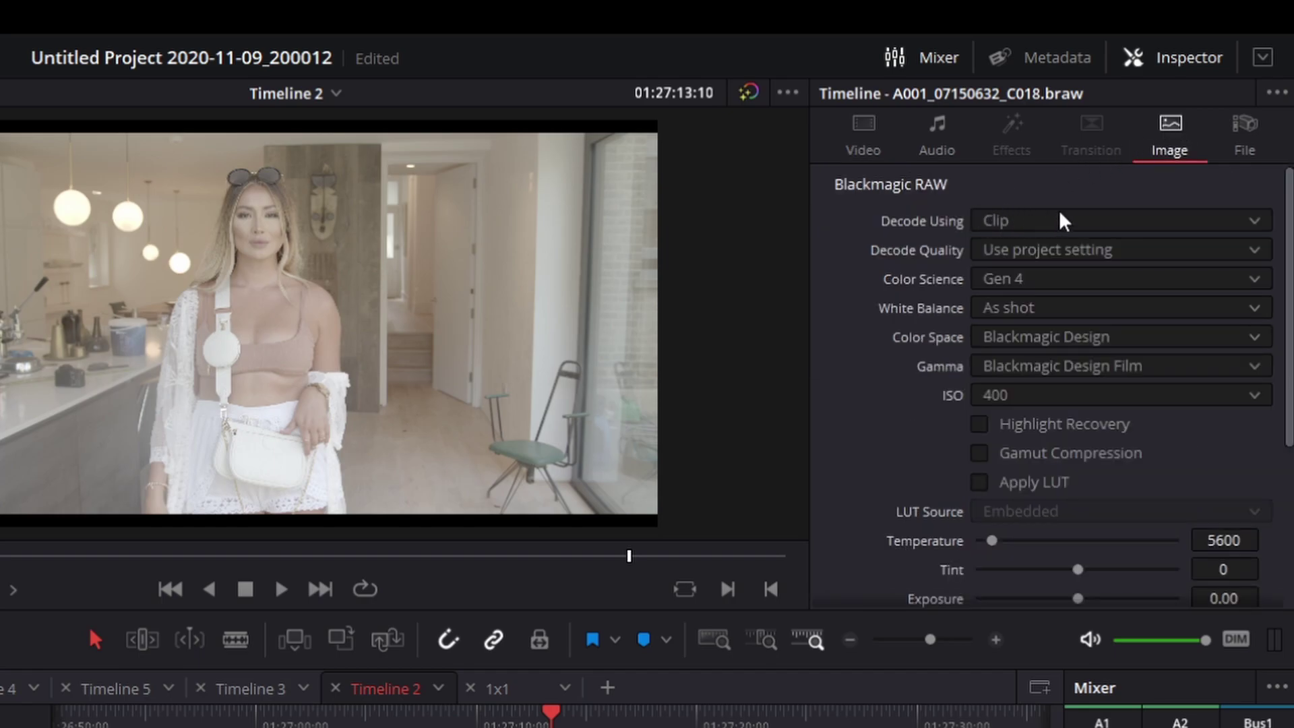
Try ISO 100, 400 and 500, ending with the clip's ISO at 320.
{"action": "left_click", "coordinate": [1031, 398]}
{"action": "left_click", "coordinate": [1000, 424]}
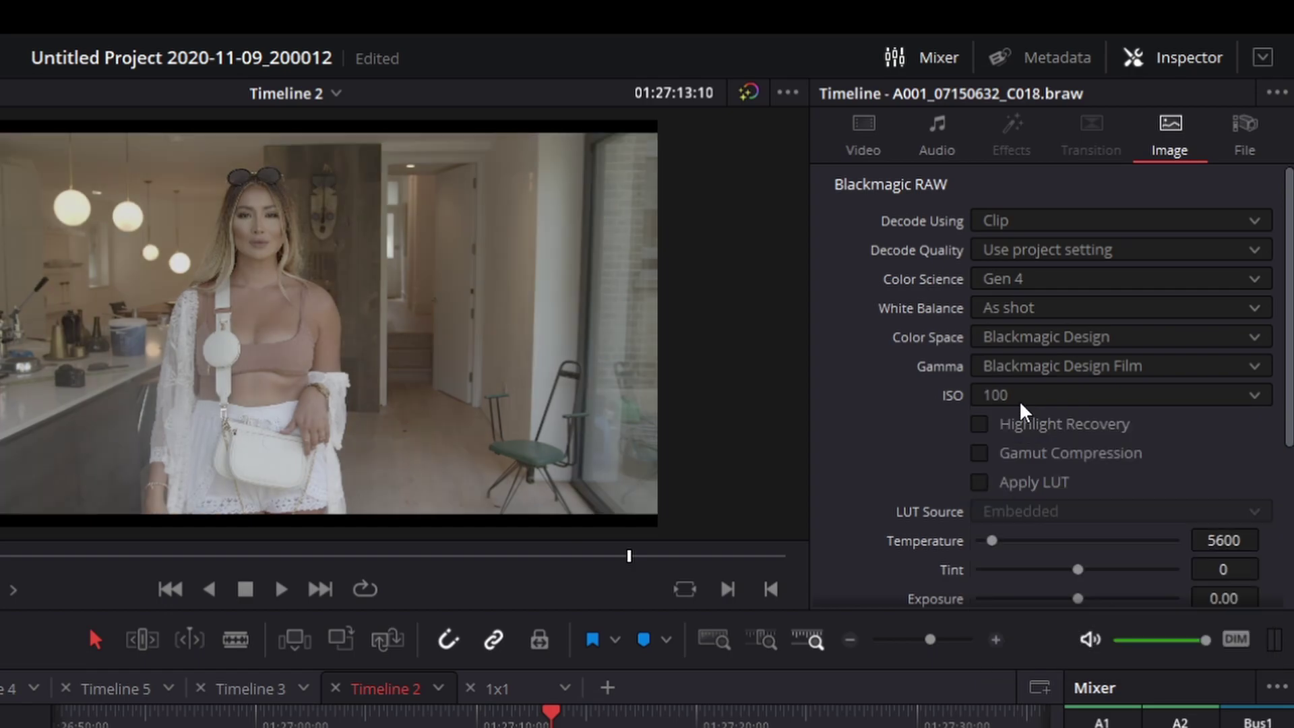
{"action": "left_click", "coordinate": [1023, 399]}
{"action": "scroll", "coordinate": [1025, 528], "scroll_direction": "down", "scroll_amount": 1}
{"action": "left_click", "coordinate": [1025, 552]}
{"action": "left_click", "coordinate": [1038, 398]}
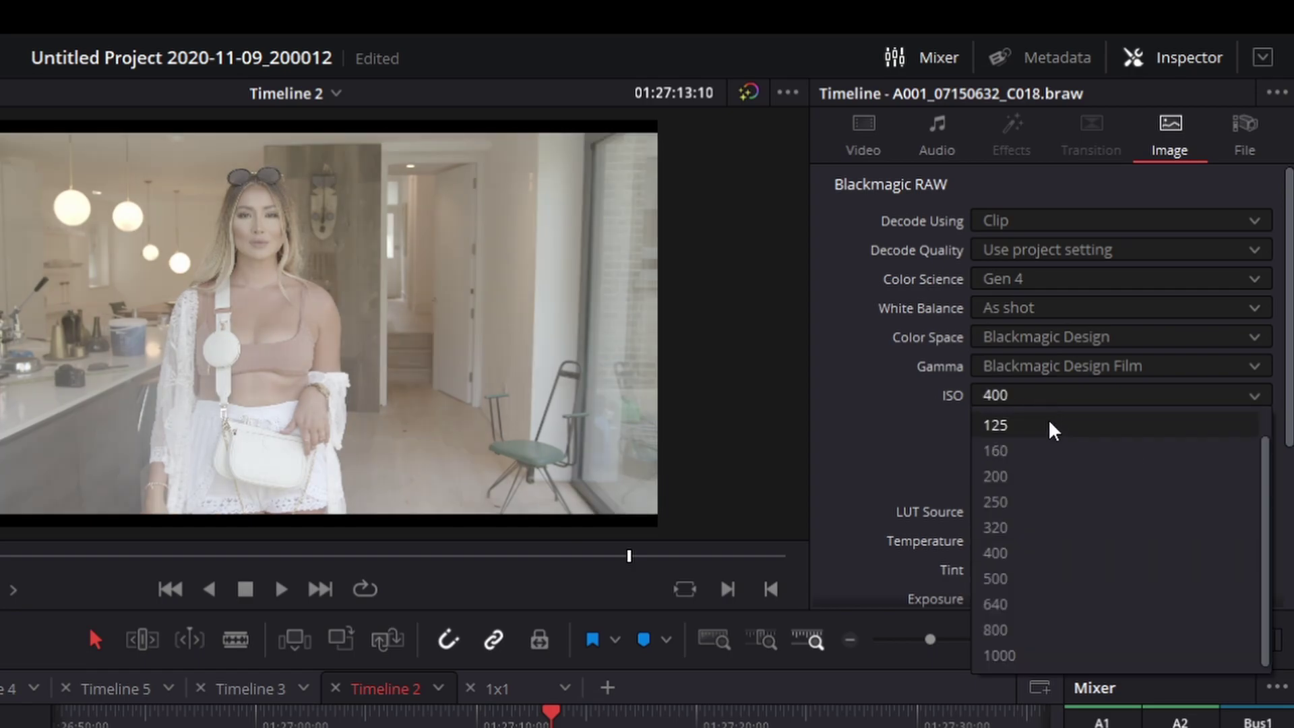
{"action": "left_click", "coordinate": [1041, 578]}
{"action": "left_click", "coordinate": [1041, 399]}
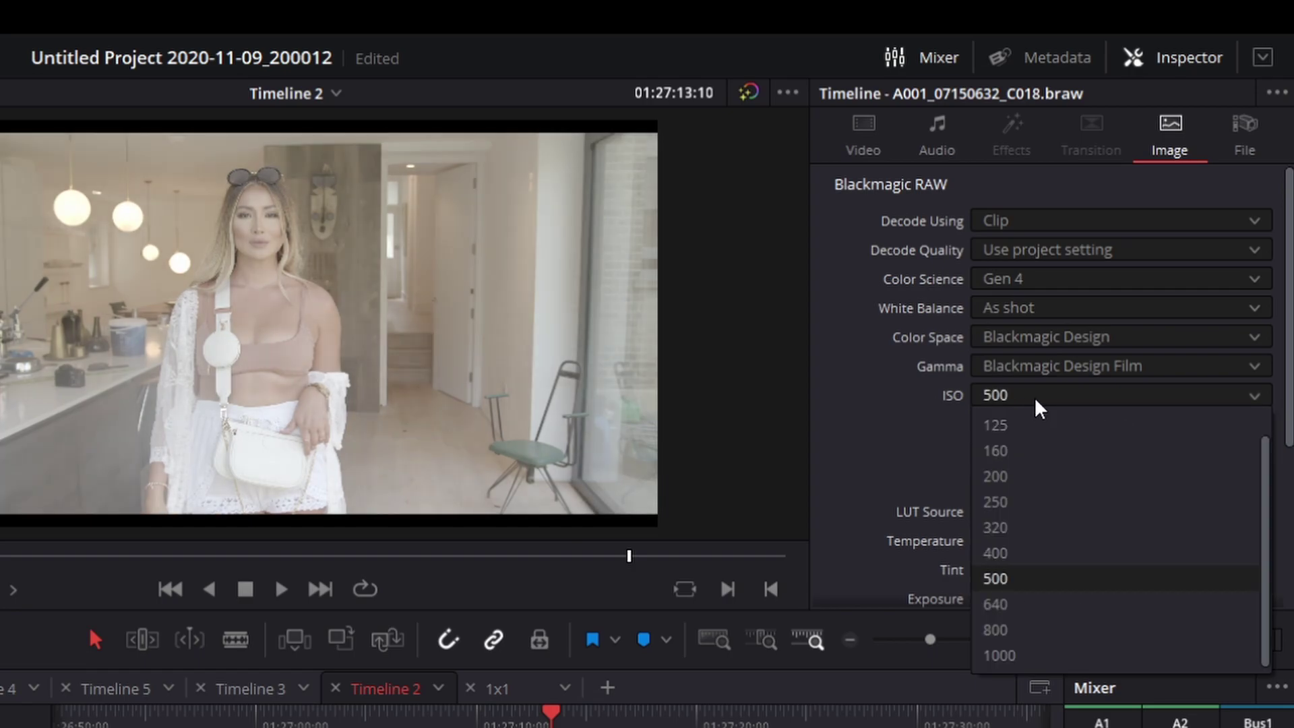
{"action": "left_click", "coordinate": [1006, 531]}
Try Cloudy white balance, return it to As shot, and lower the exposure slightly.
{"action": "left_click", "coordinate": [1034, 310]}
{"action": "left_click", "coordinate": [1019, 390]}
{"action": "left_click", "coordinate": [1034, 309]}
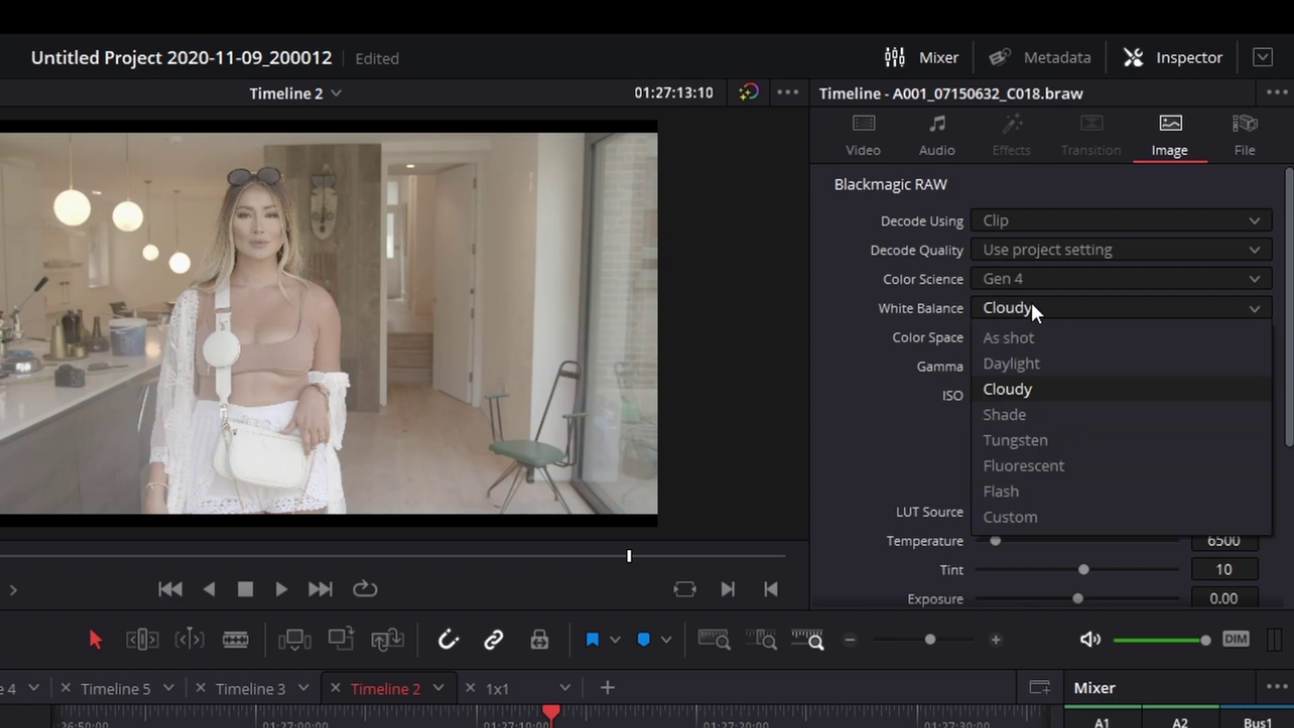
{"action": "left_click", "coordinate": [1015, 337]}
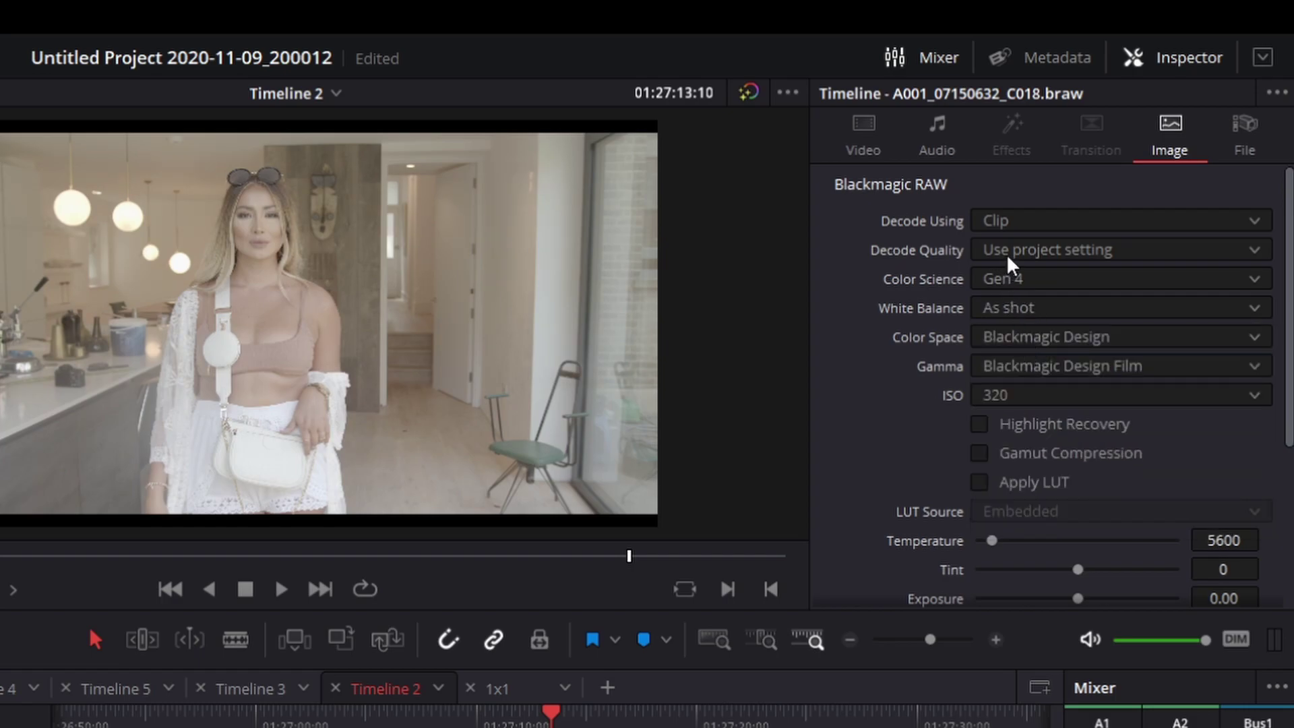
{"action": "scroll", "coordinate": [1103, 481], "scroll_direction": "down", "scroll_amount": 2}
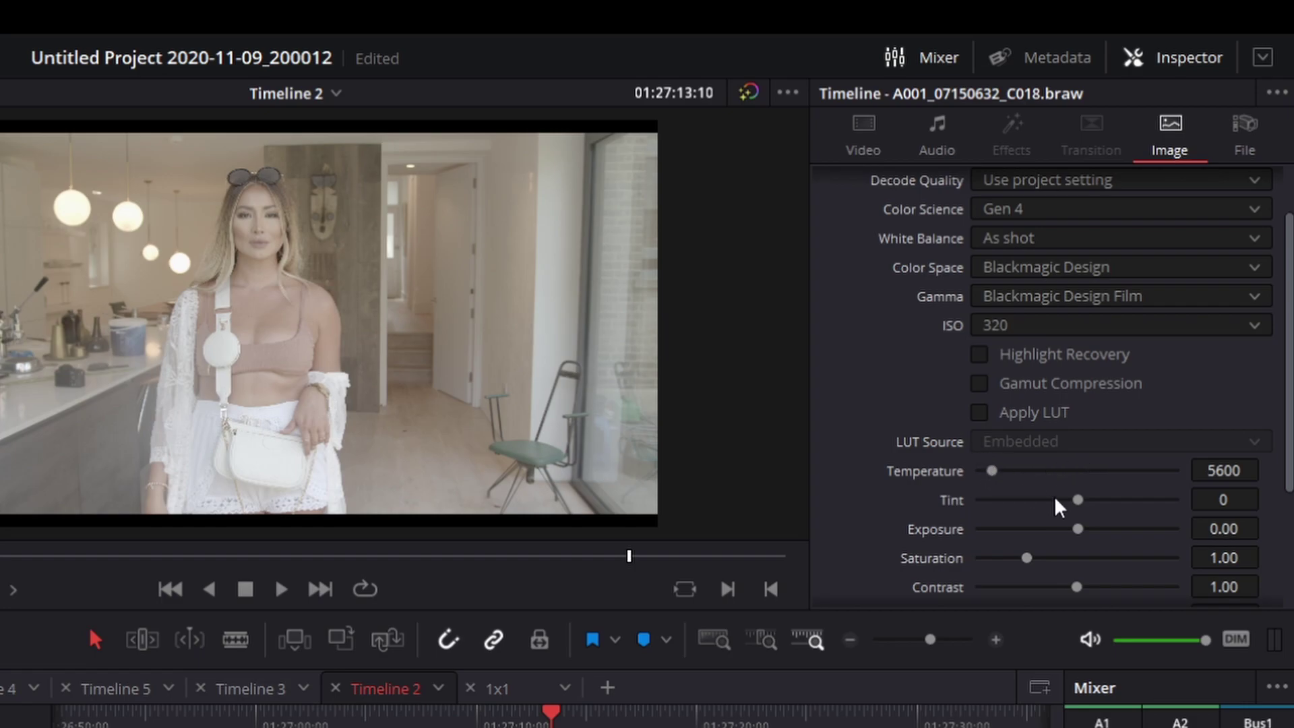
{"action": "scroll", "coordinate": [1055, 493], "scroll_direction": "down", "scroll_amount": 4}
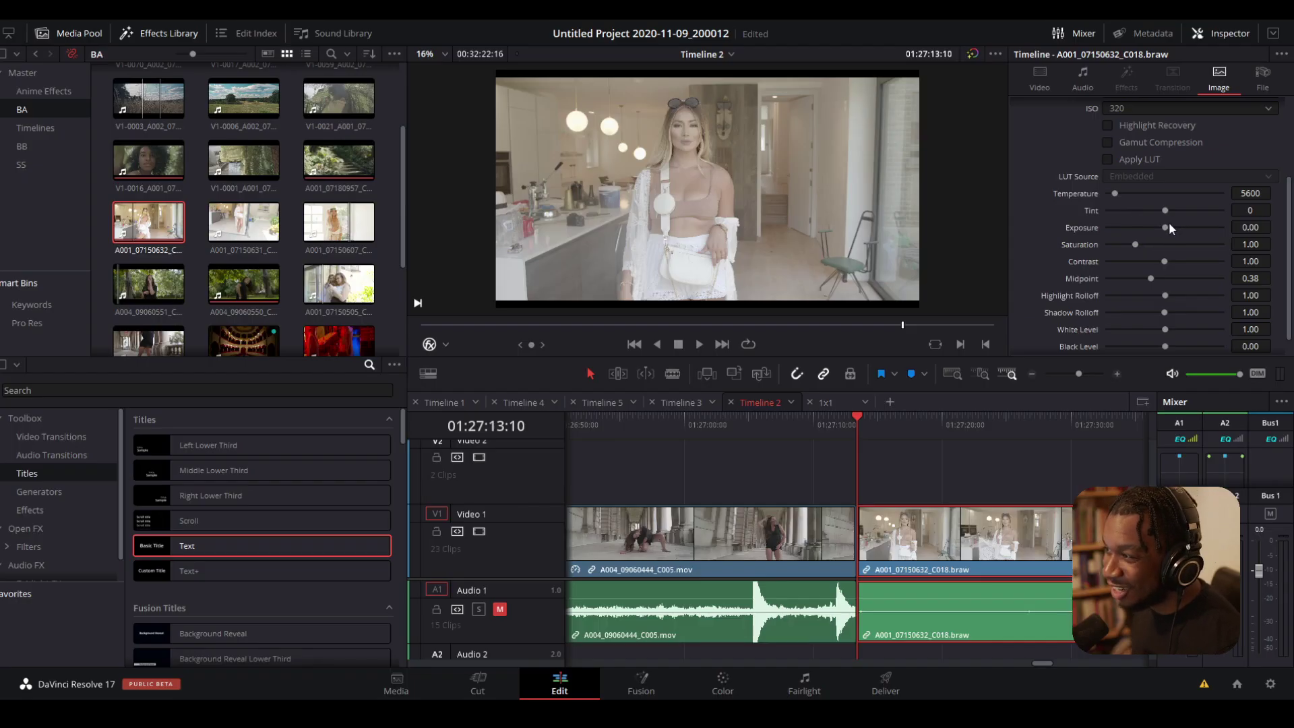
{"action": "mouse_move", "coordinate": [1165, 228]}
{"action": "left_mouse_down"}
{"action": "mouse_move", "coordinate": [1131, 229]}
{"action": "mouse_move", "coordinate": [1162, 223]}
{"action": "left_mouse_up"}
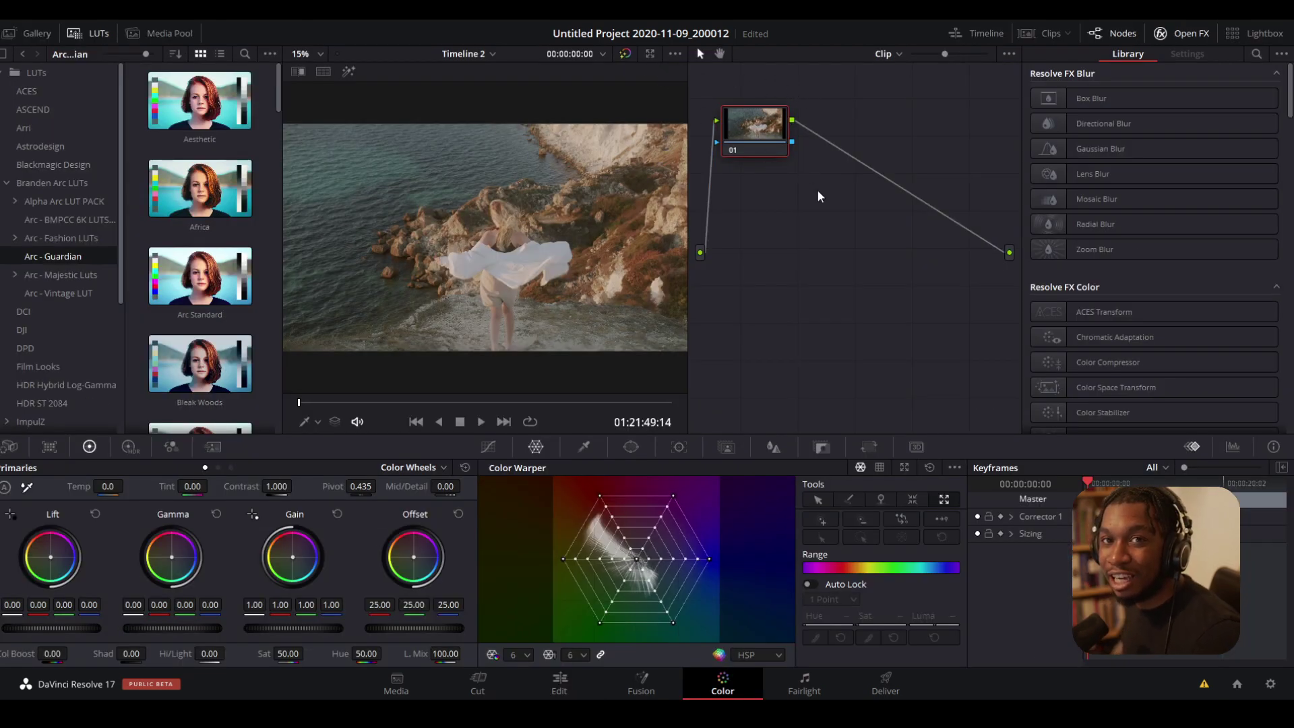
Show the General preferences page listing G:\Davinci Resolve LUT Folder as the LUT location.
{"action": "left_click", "coordinate": [45, 16]}
{"action": "left_click", "coordinate": [43, 77]}
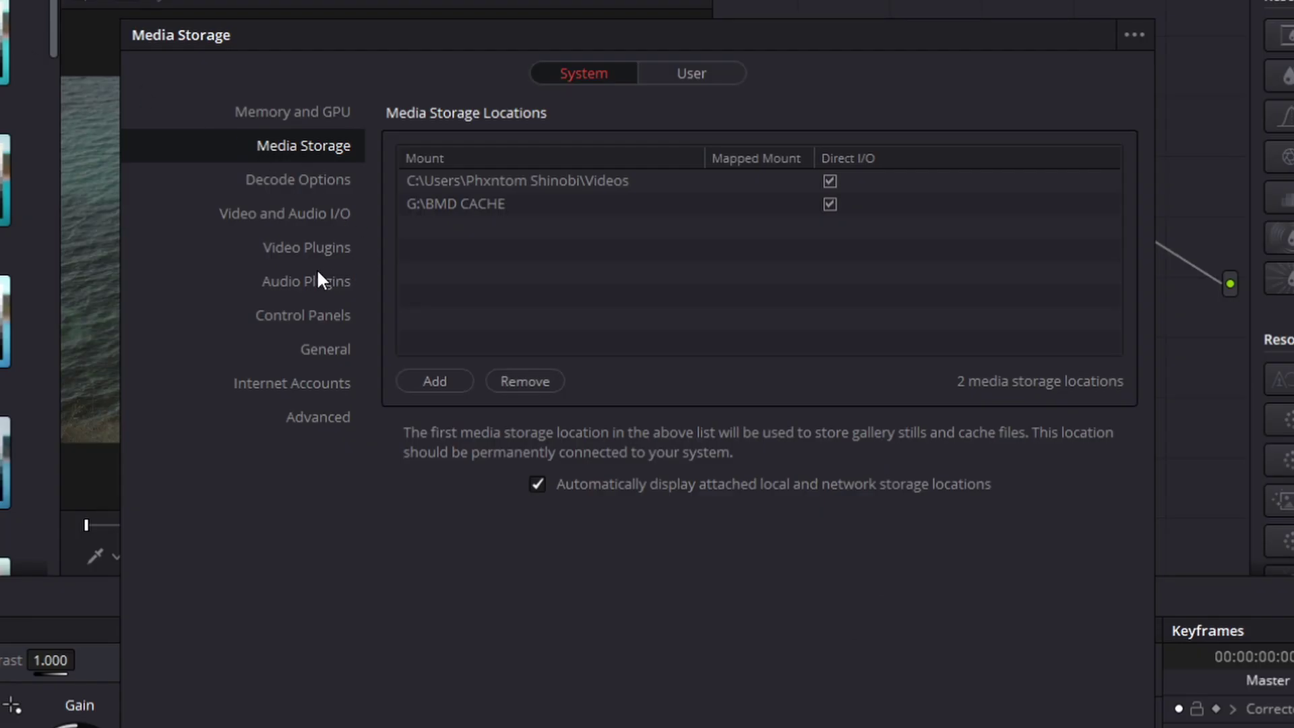
{"action": "left_click", "coordinate": [312, 346]}
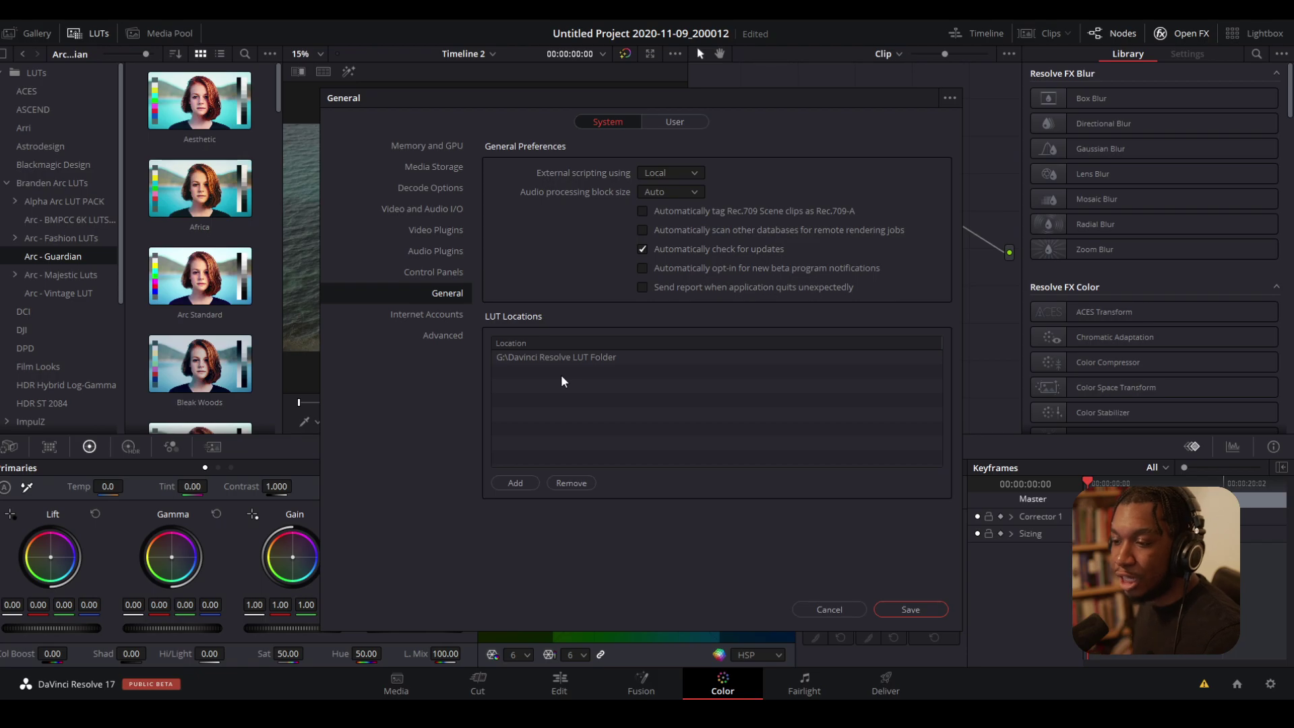
Close Preferences without saving and refresh the LUT library.
{"action": "left_click", "coordinate": [829, 609]}
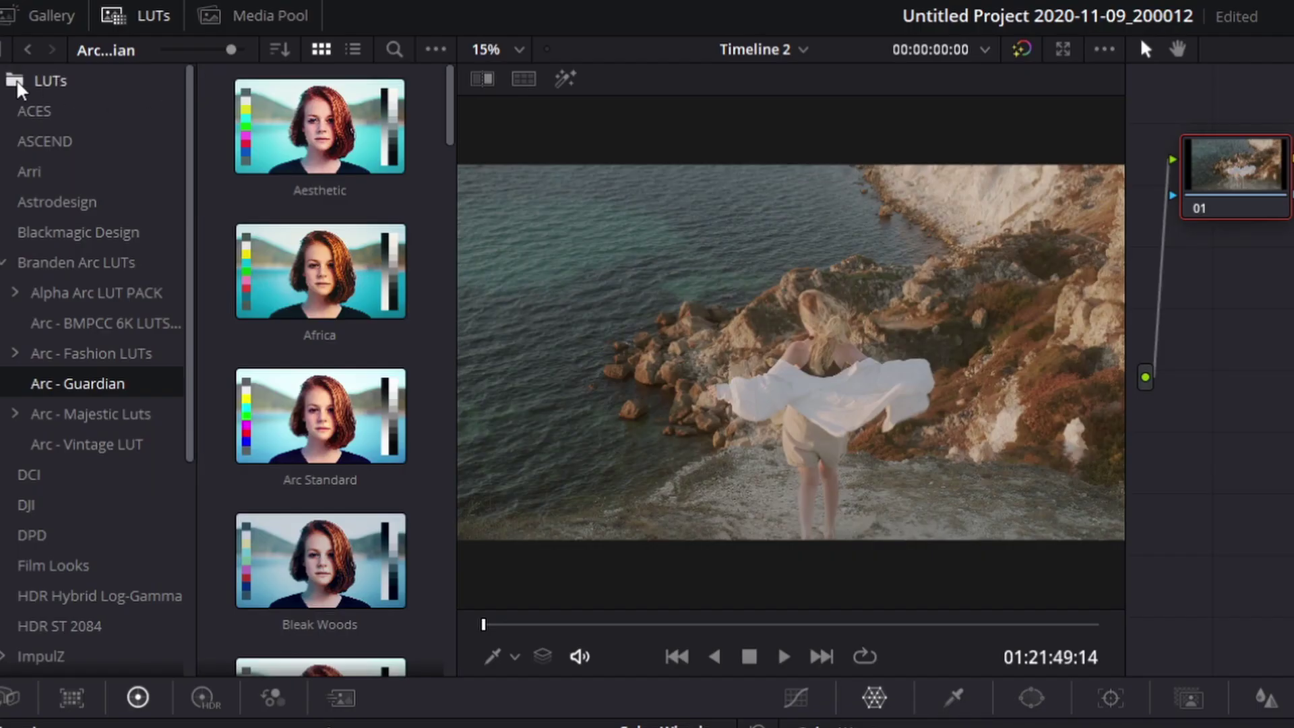
{"action": "right_click", "coordinate": [16, 82]}
{"action": "left_click", "coordinate": [95, 98]}
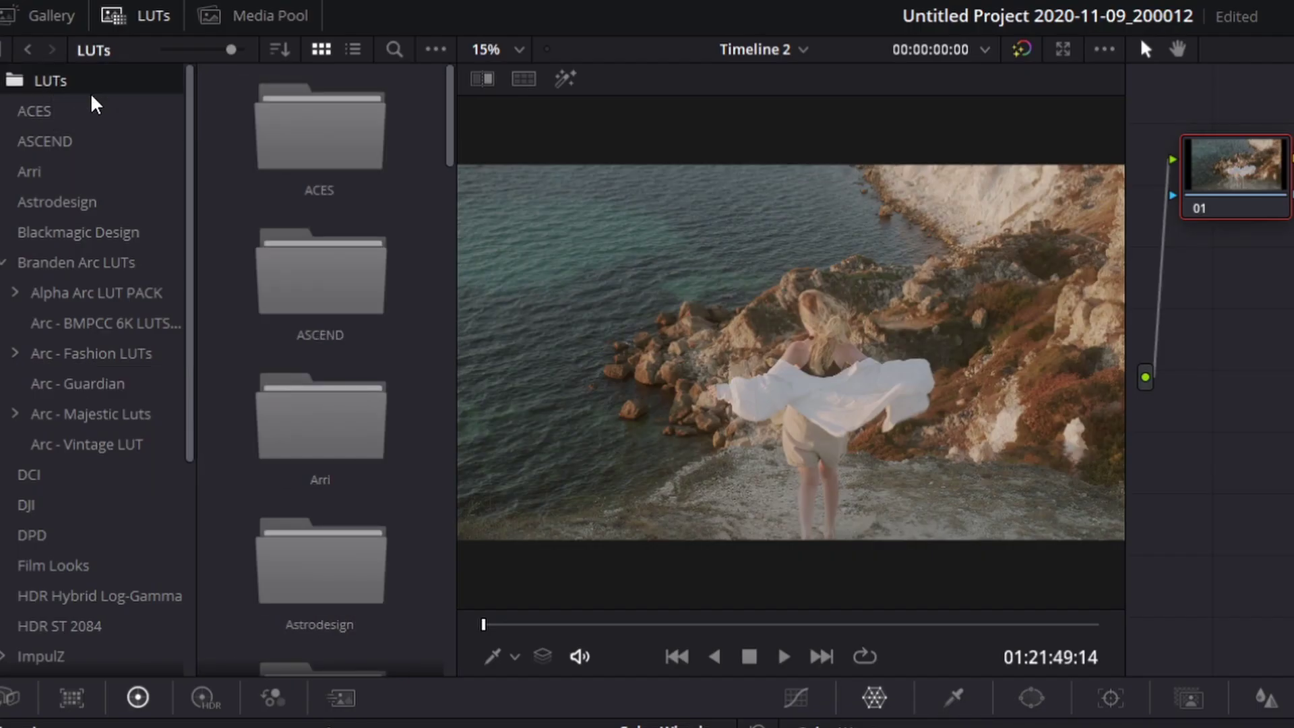
Open Branden Arc LUTs > Arc - Guardian and scroll through looks like Aesthetic, Bleak Woods and Duty.
{"action": "left_click", "coordinate": [4, 262]}
{"action": "left_click", "coordinate": [15, 262]}
{"action": "left_click", "coordinate": [5, 262]}
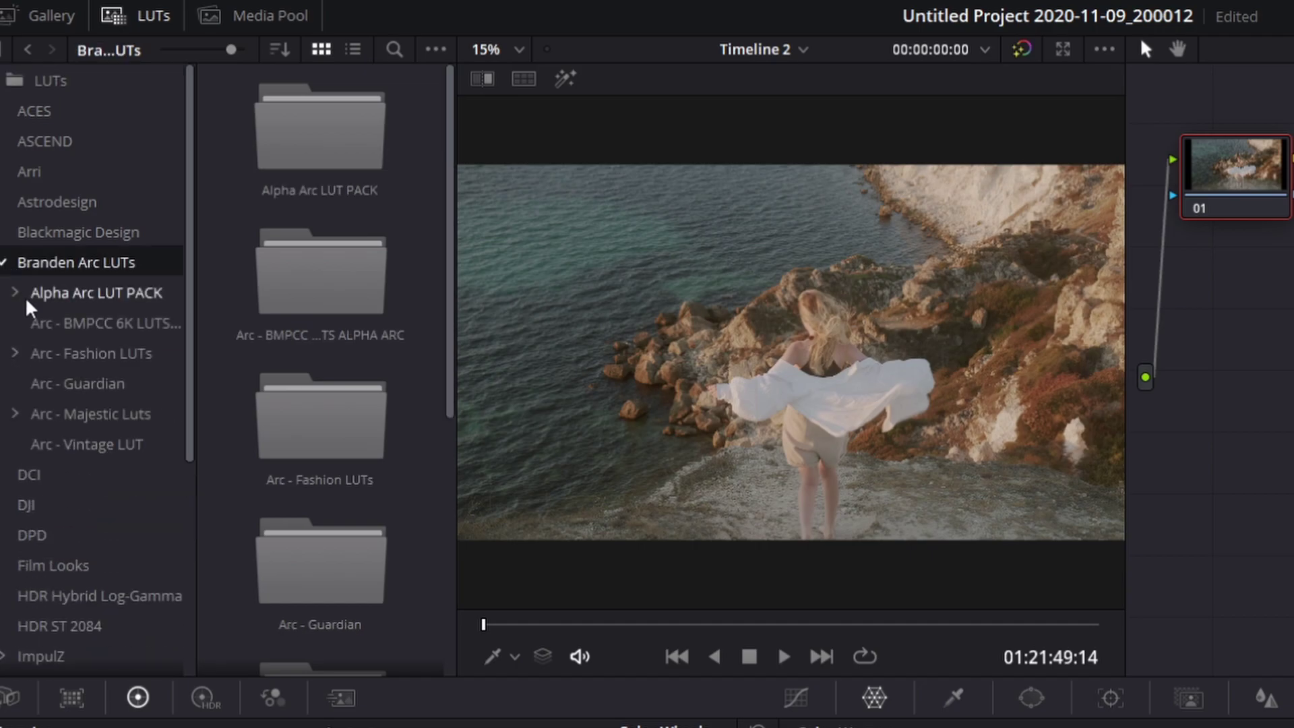
{"action": "left_click", "coordinate": [86, 385]}
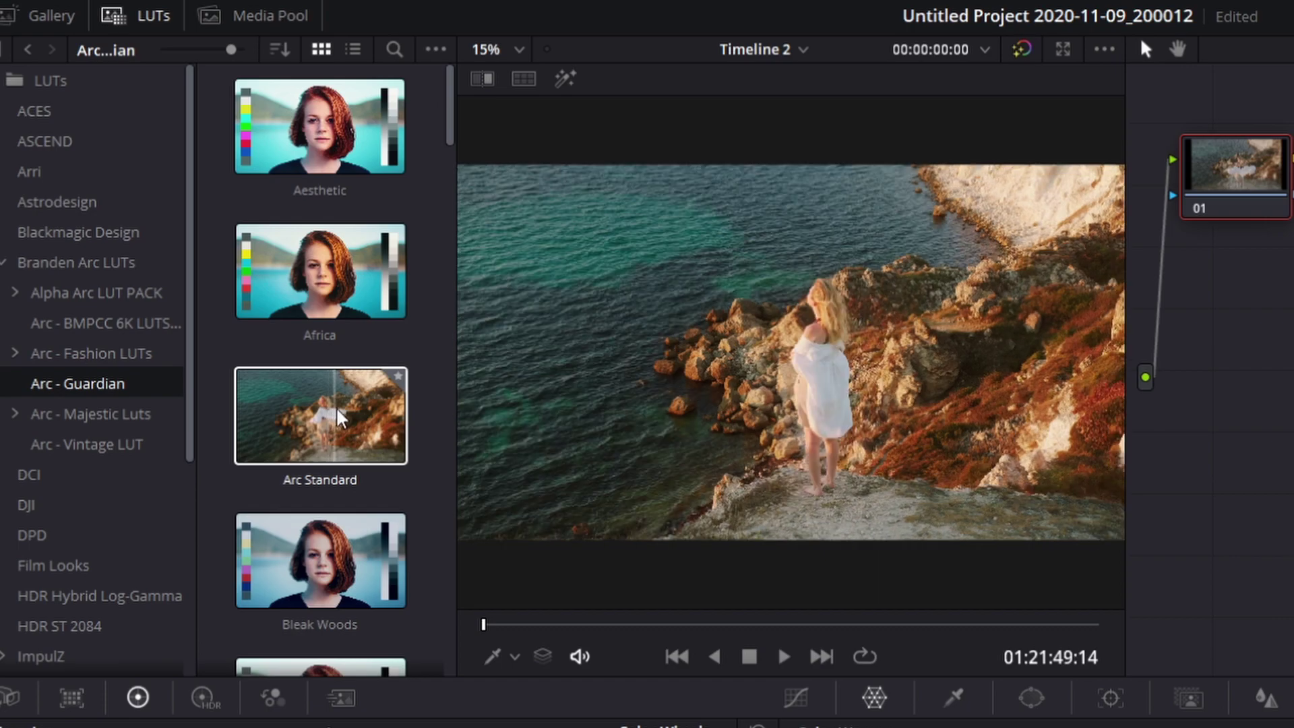
{"action": "scroll", "coordinate": [330, 438], "scroll_direction": "down", "scroll_amount": 3}
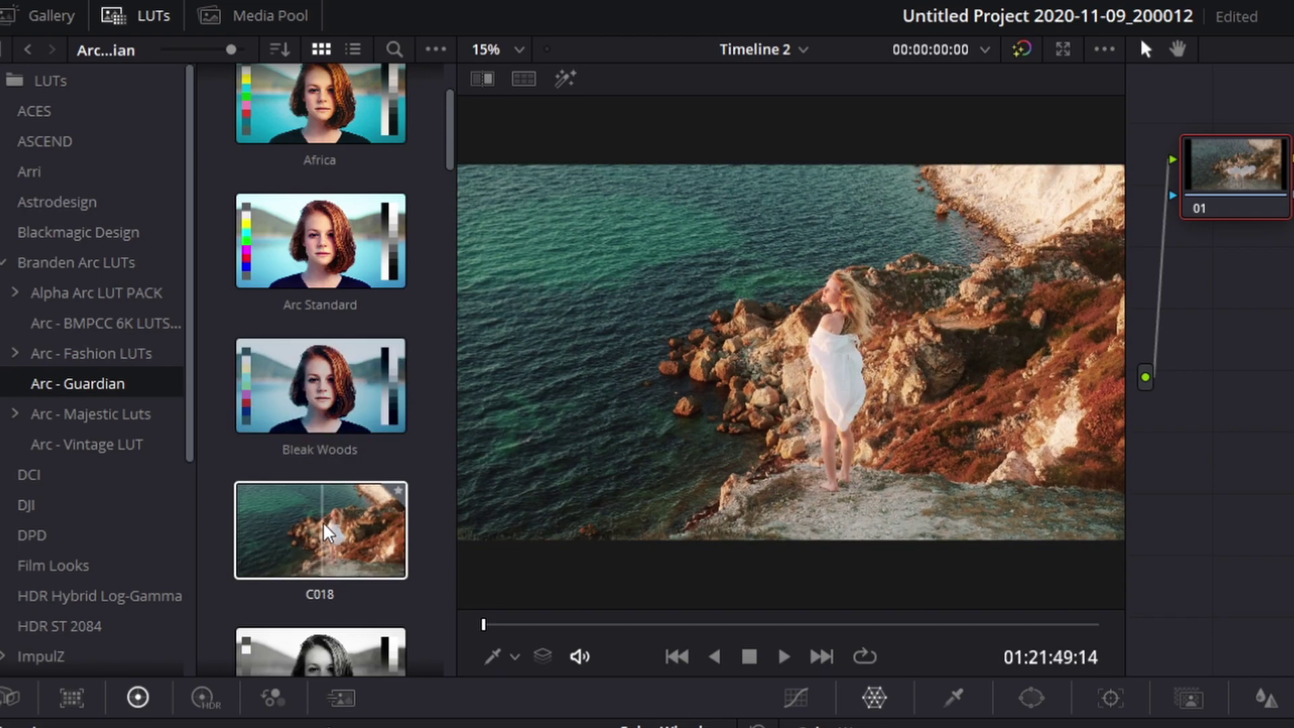
{"action": "scroll", "coordinate": [289, 526], "scroll_direction": "down", "scroll_amount": 2}
{"action": "scroll", "coordinate": [310, 519], "scroll_direction": "down", "scroll_amount": 1}
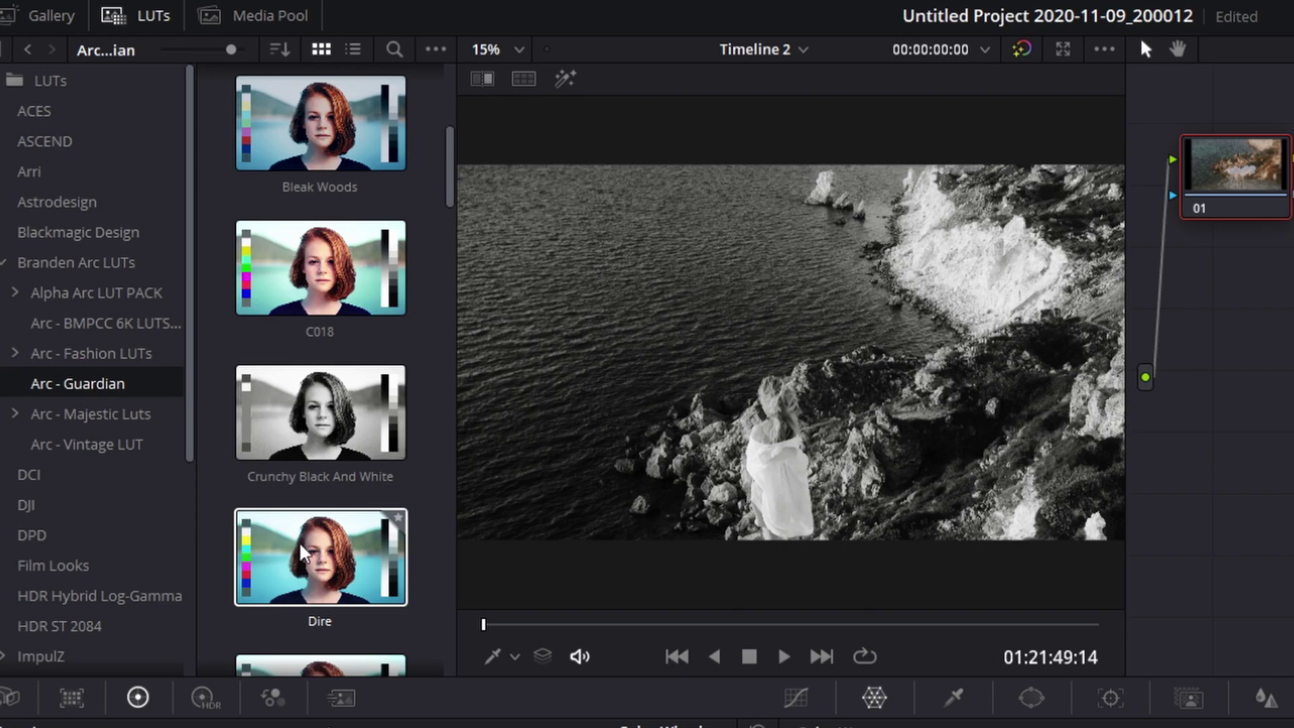
{"action": "scroll", "coordinate": [357, 542], "scroll_direction": "down", "scroll_amount": 2}
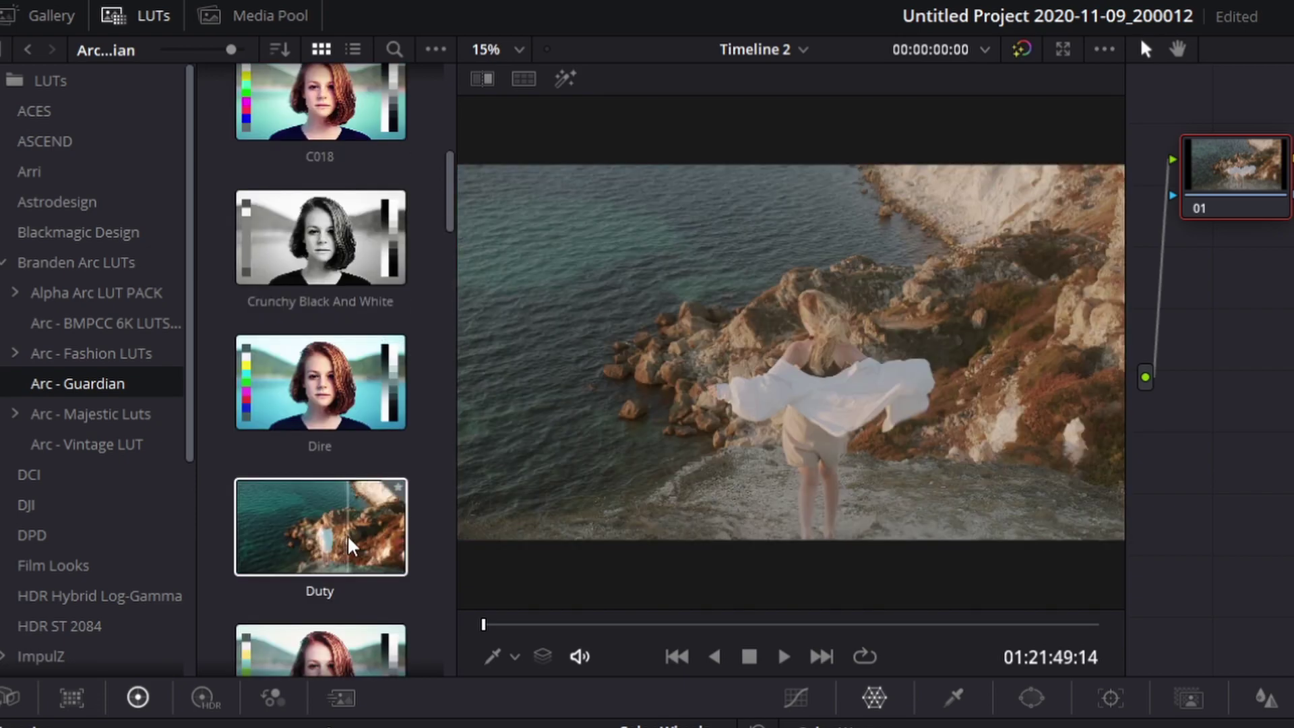
Zoom the timeline in and slide the clip right via Transform Position X in the Inspector.
{"action": "scroll", "coordinate": [320, 535], "scroll_direction": "up", "scroll_amount": 6}
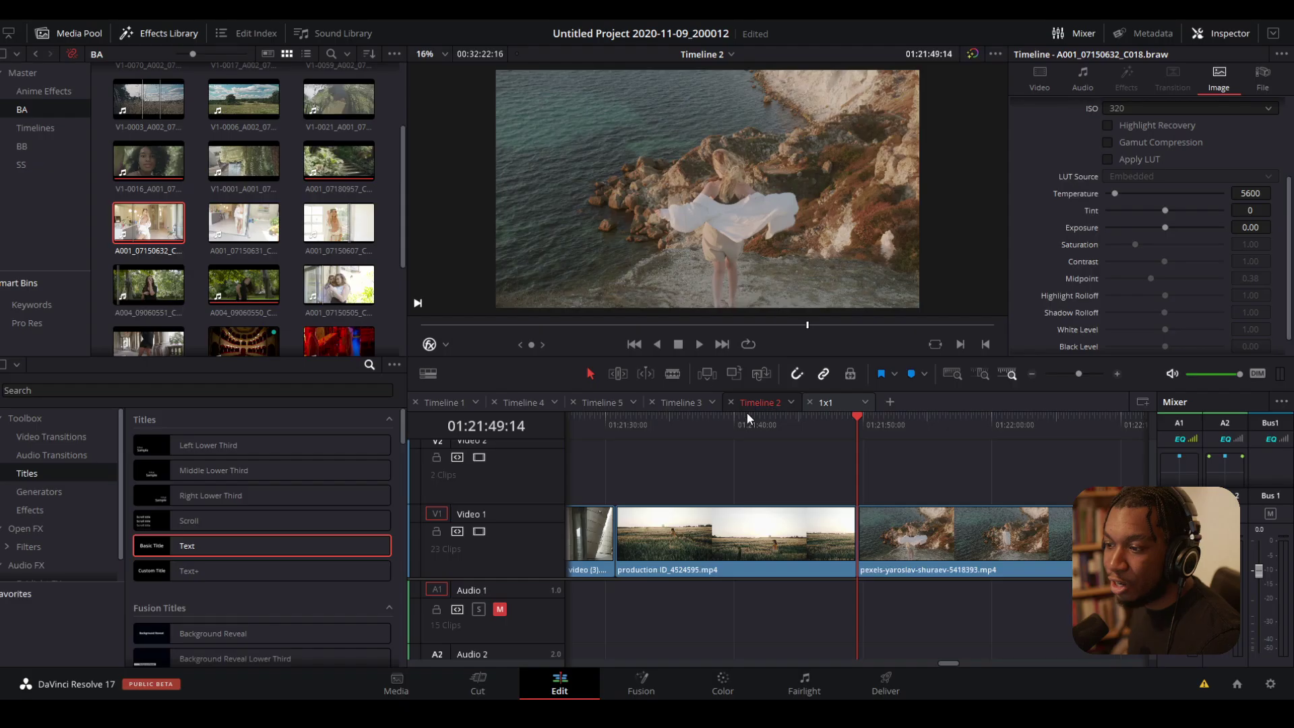
{"action": "scroll", "coordinate": [610, 474], "scroll_direction": "up", "scroll_amount": 2}
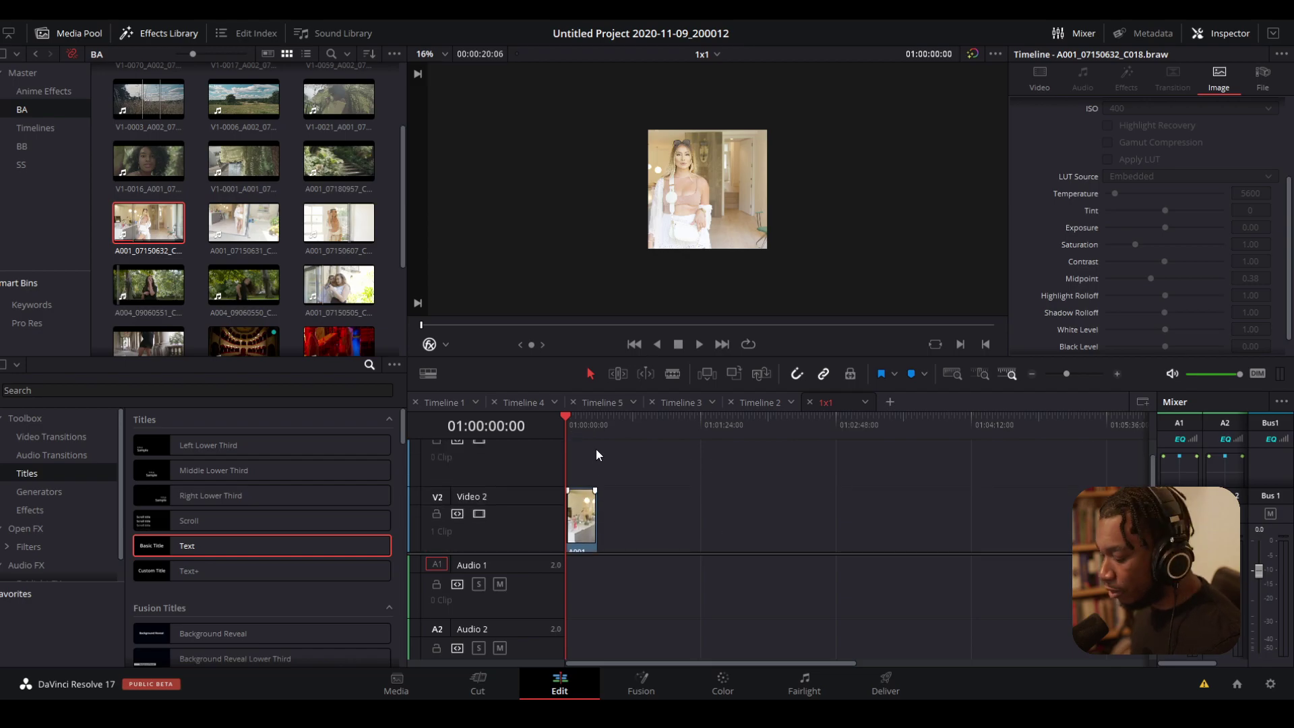
{"action": "key", "text": "ctrl+equal"}
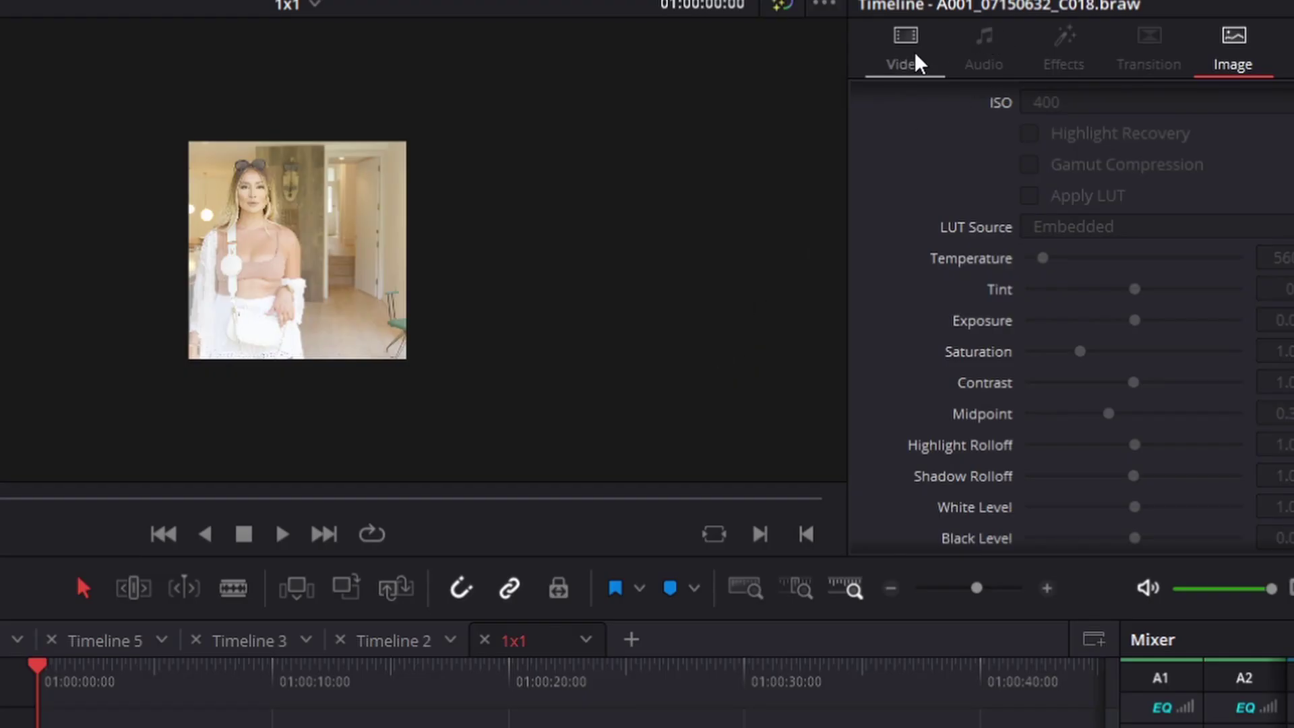
{"action": "left_click", "coordinate": [908, 37]}
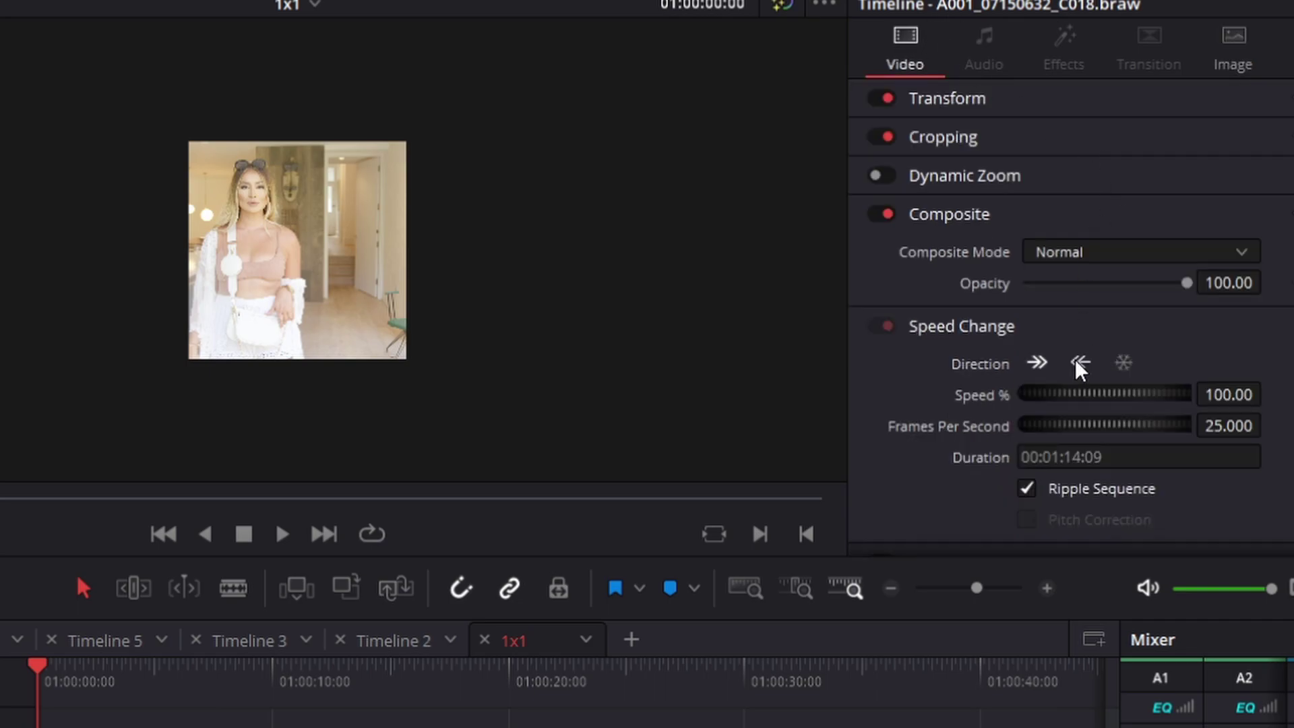
{"action": "left_click", "coordinate": [982, 108]}
{"action": "left_click_drag", "start_coordinate": [1049, 163], "coordinate": [1151, 163]}
Play the 1x1 timeline, reset Transform to zoom 1.000 and position 0, then run Smart Reframe.
{"action": "key", "text": "space"}
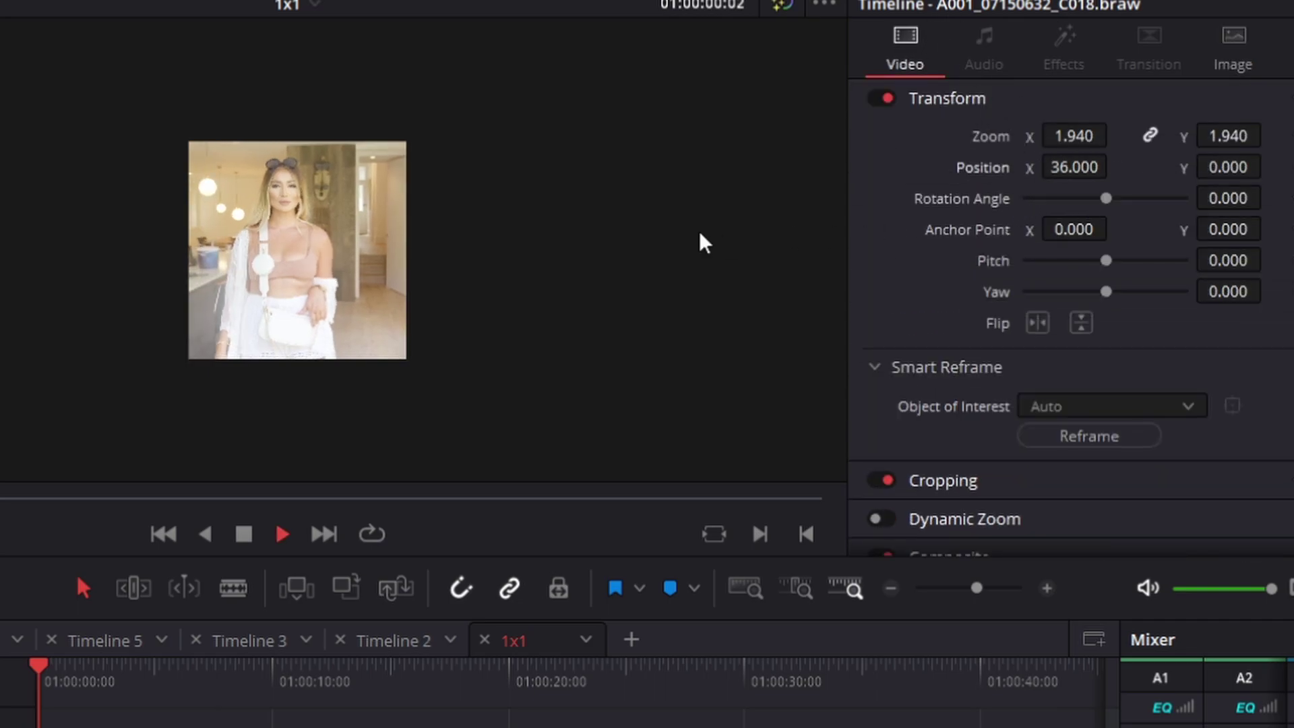
{"action": "key", "text": "space"}
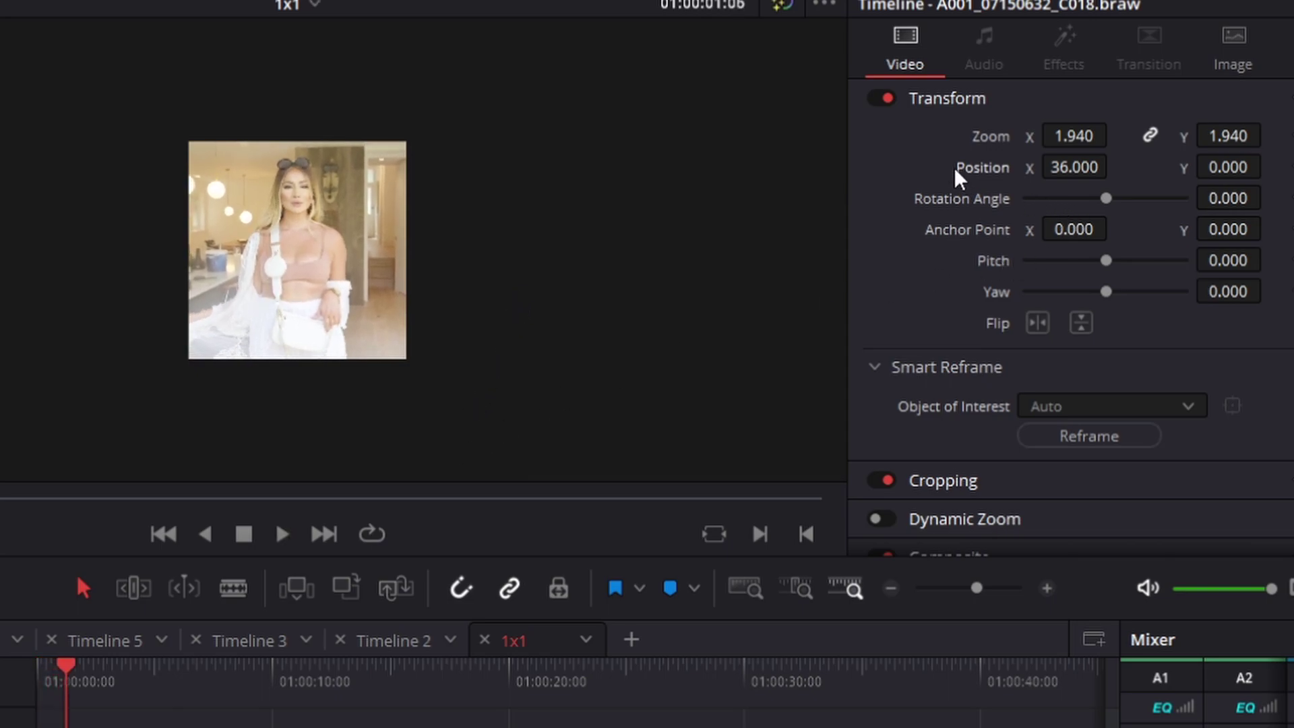
{"action": "left_click", "coordinate": [1289, 98]}
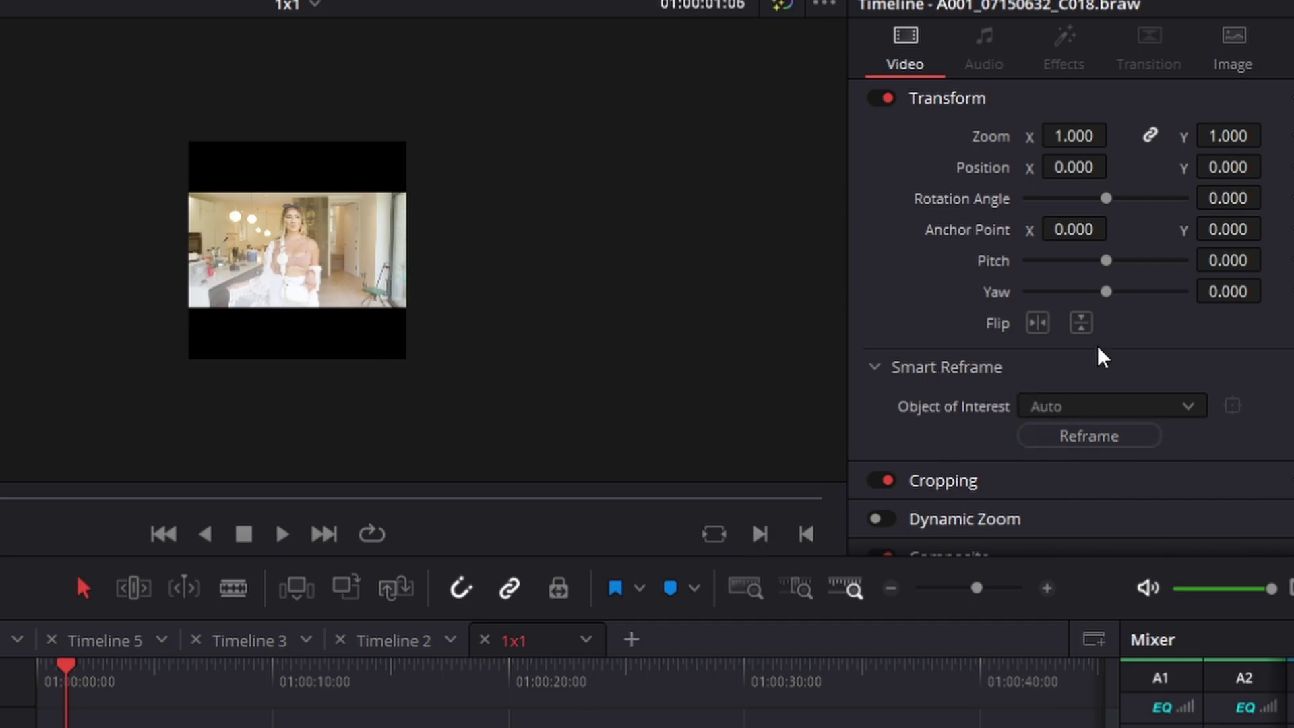
{"action": "left_click", "coordinate": [1089, 436]}
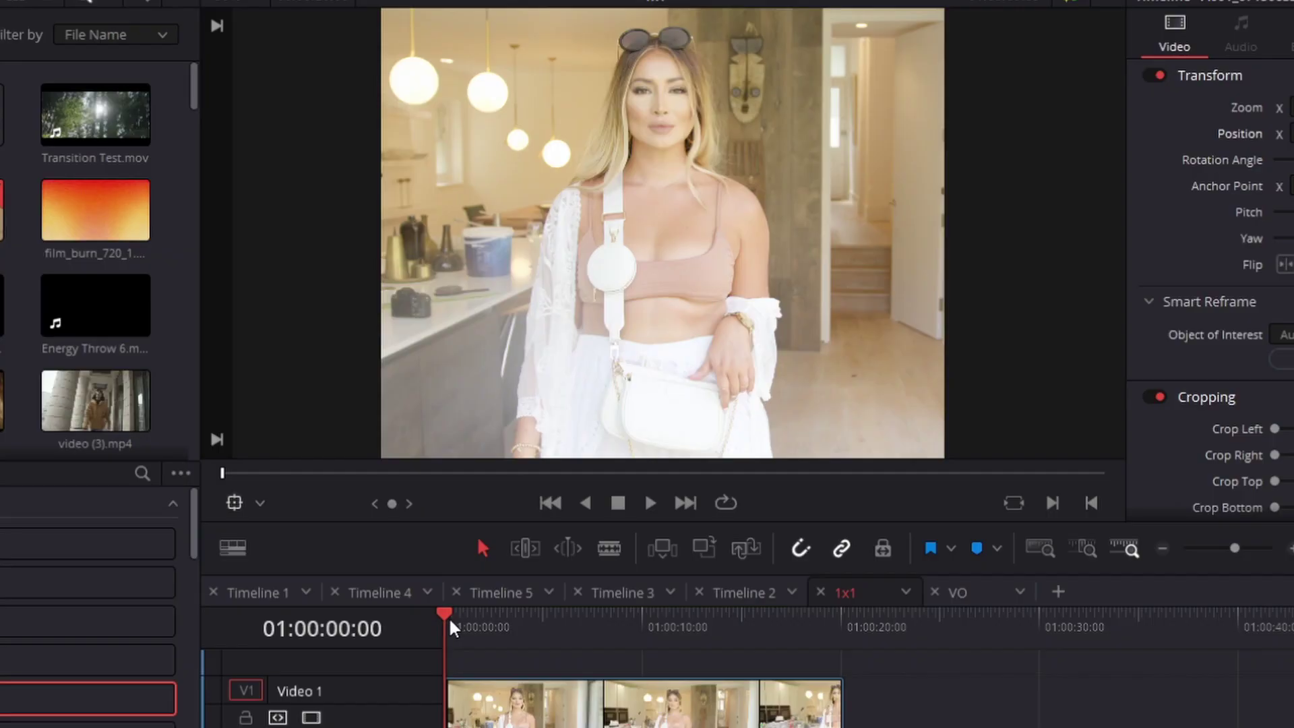
Play back the reframed clip, then set Smart Reframe's Object of Interest to Reference Point.
{"action": "key", "text": "space"}
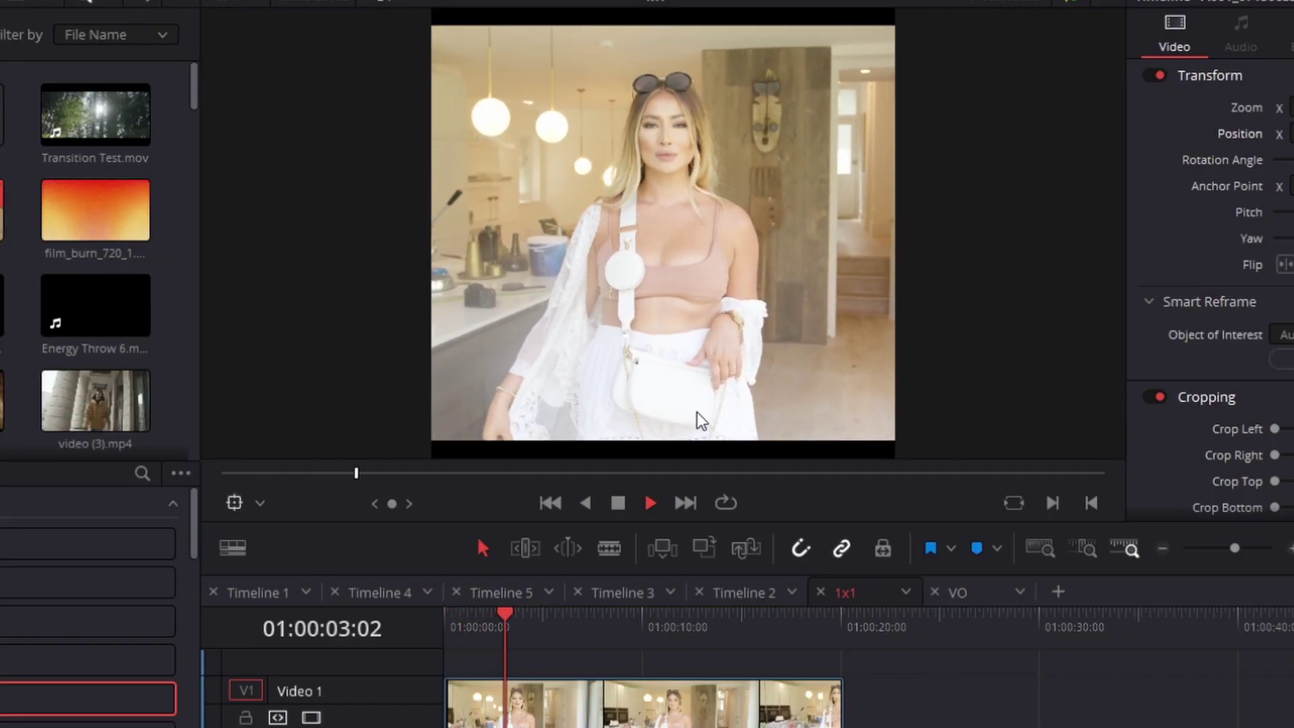
{"action": "key", "text": "space"}
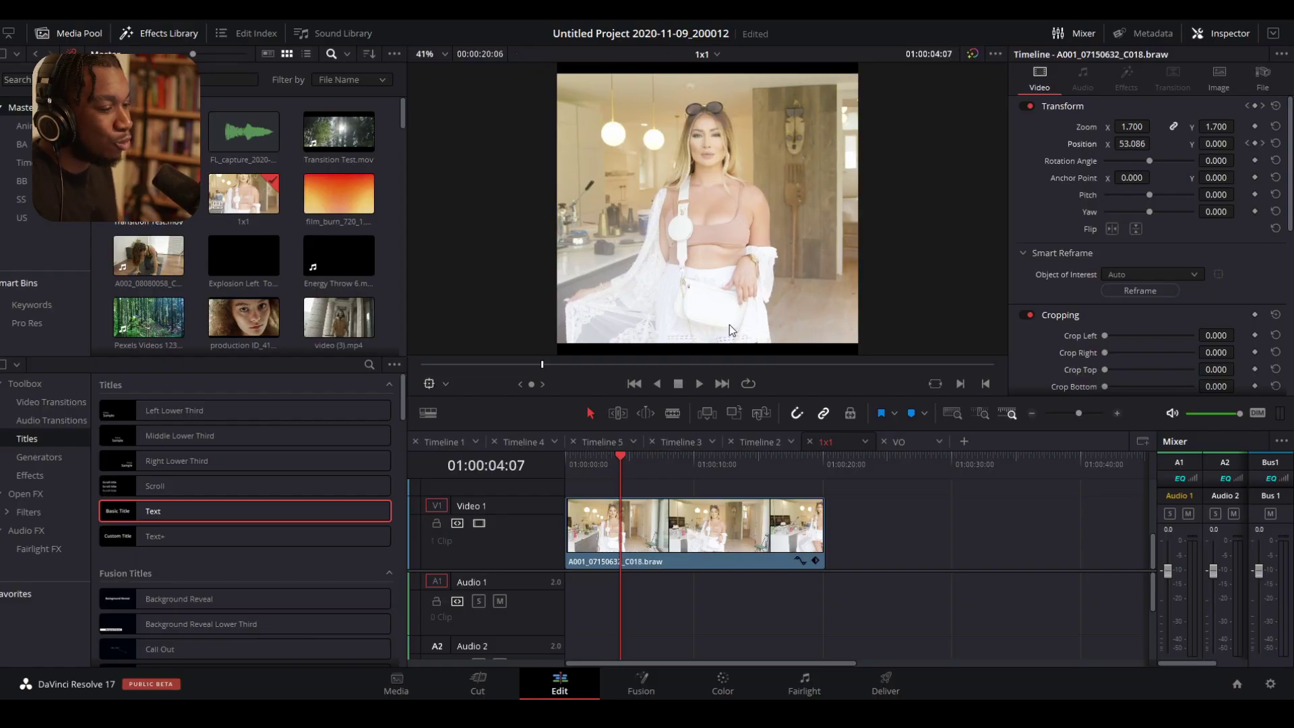
{"action": "left_click", "coordinate": [1152, 274]}
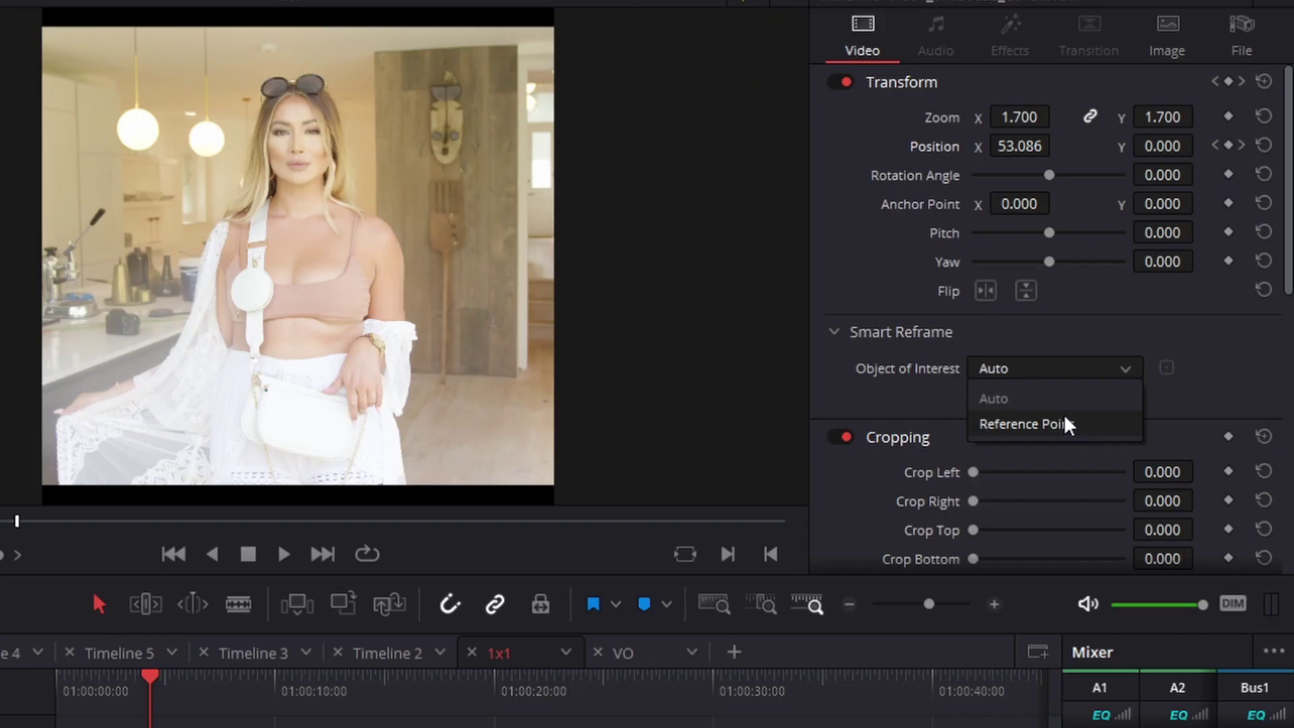
{"action": "left_click", "coordinate": [1048, 424]}
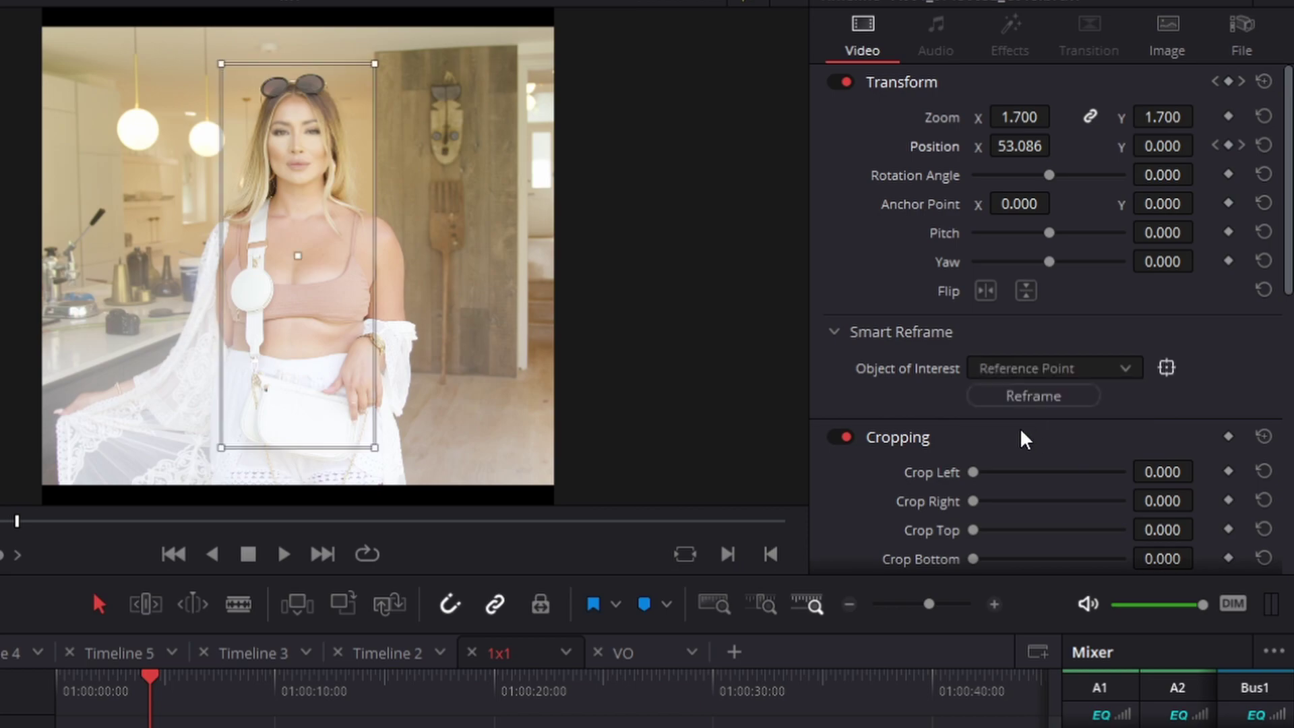